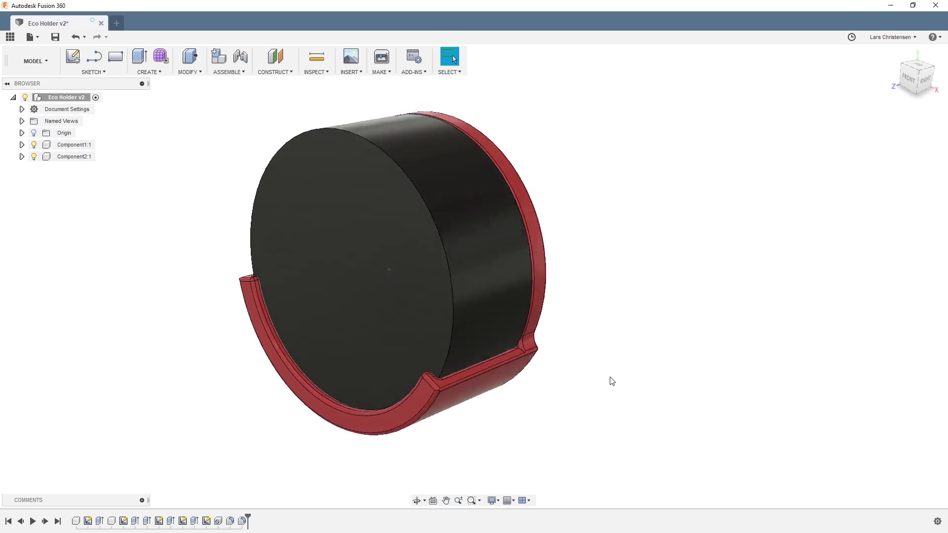
Close the Eco Holder design, discarding its unsaved changes.
middle_click_drag(612, 381, 283, 407, "shift")
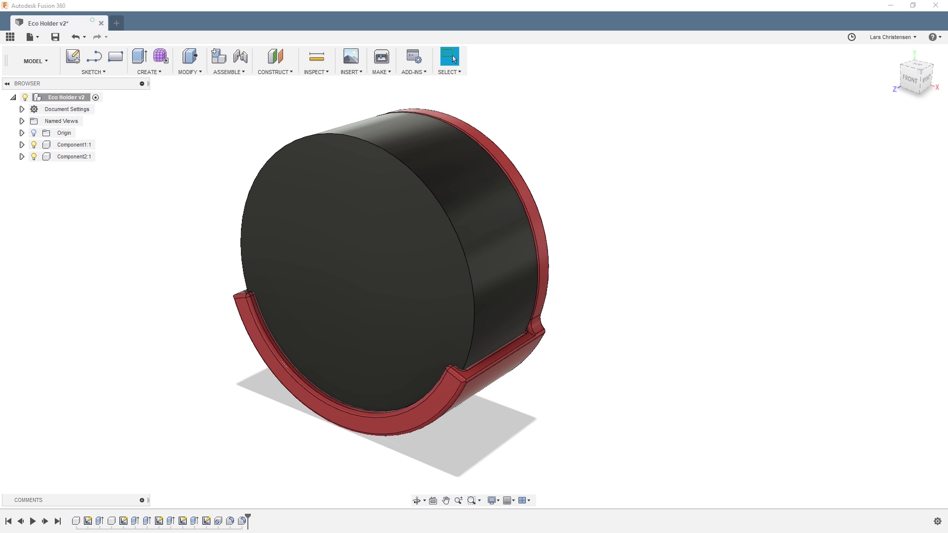
middle_click_drag(611, 381, 285, 411, "shift")
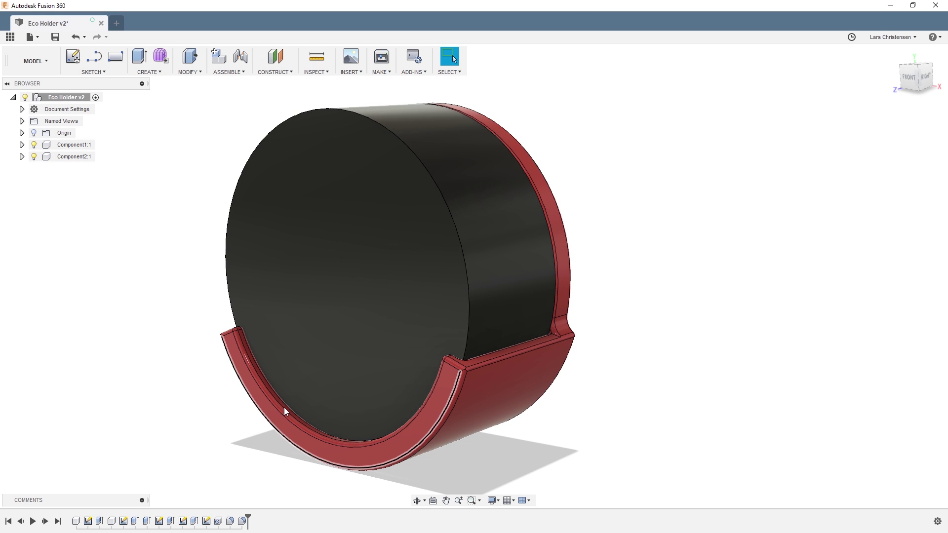
left_click(102, 23)
left_click(460, 273)
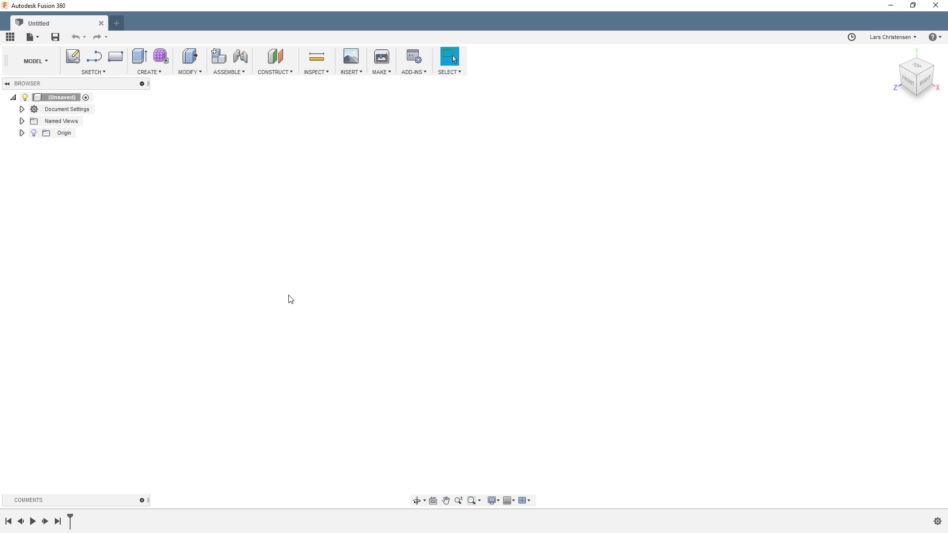
Add a new component under the untitled design's root and rename it Eco.
right_click(63, 97)
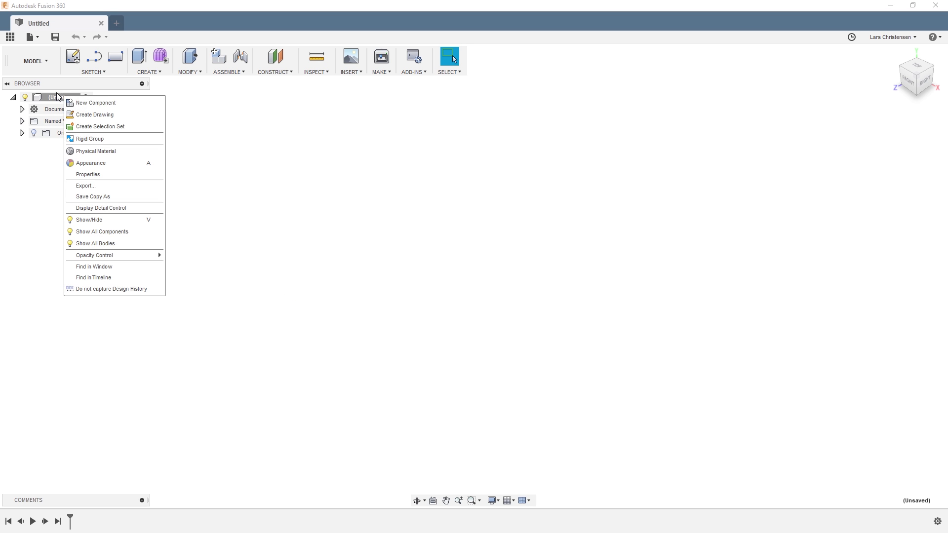
left_click(70, 102)
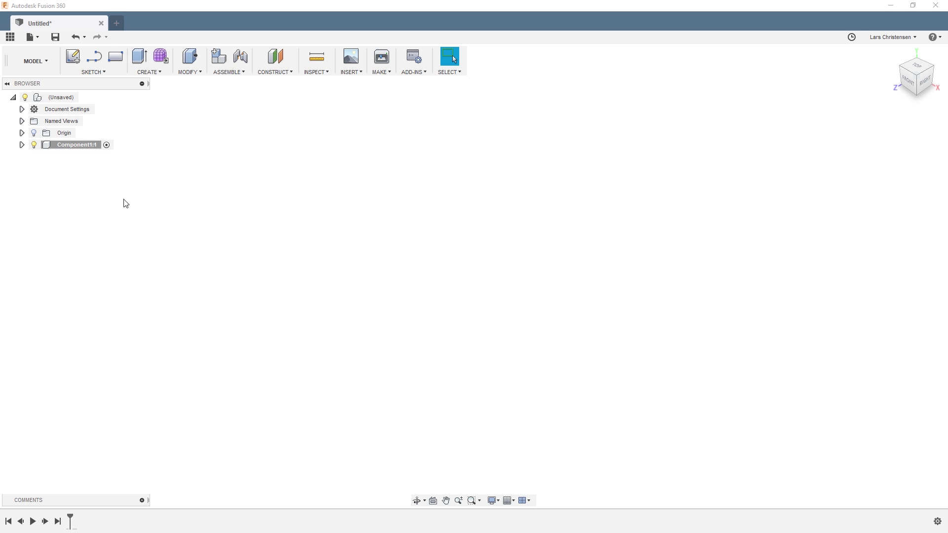
left_click(76, 148)
double_click(75, 145)
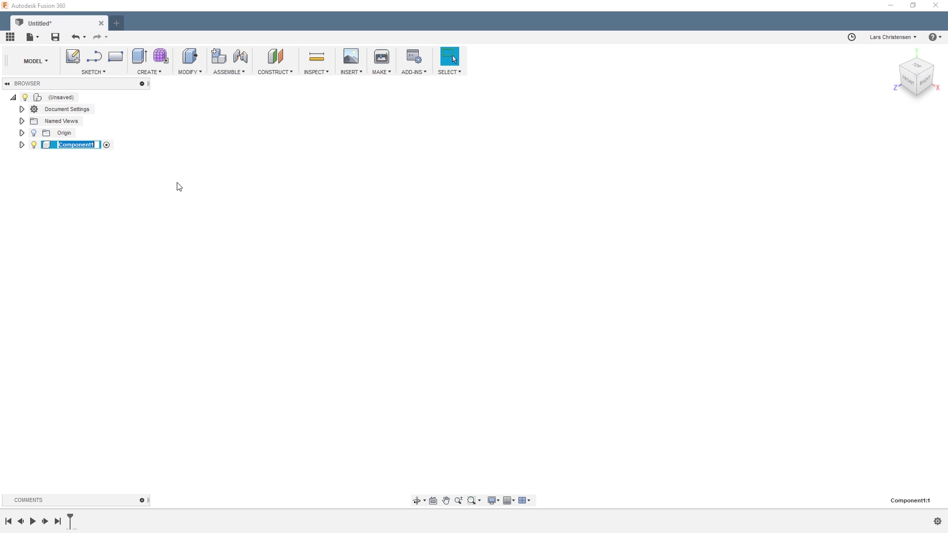
type("Eco")
key("Return")
On the front origin plane, sketch an 83.5 mm circle centred at the origin.
left_click(73, 62)
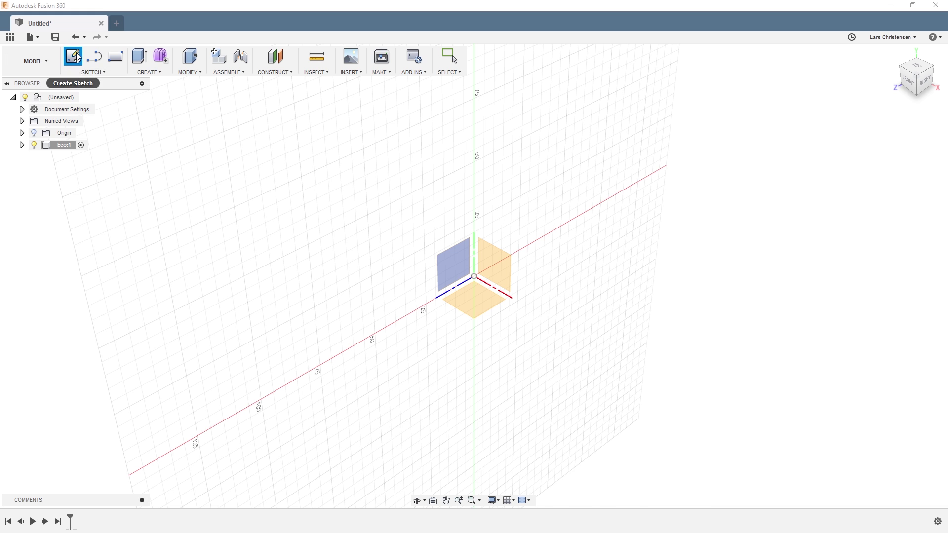
left_click(494, 262)
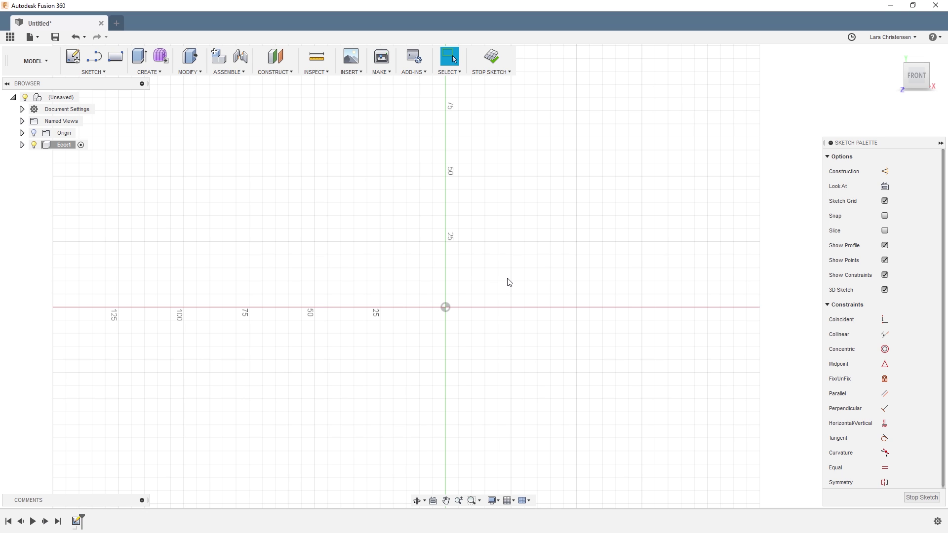
key("c")
left_click(445, 307)
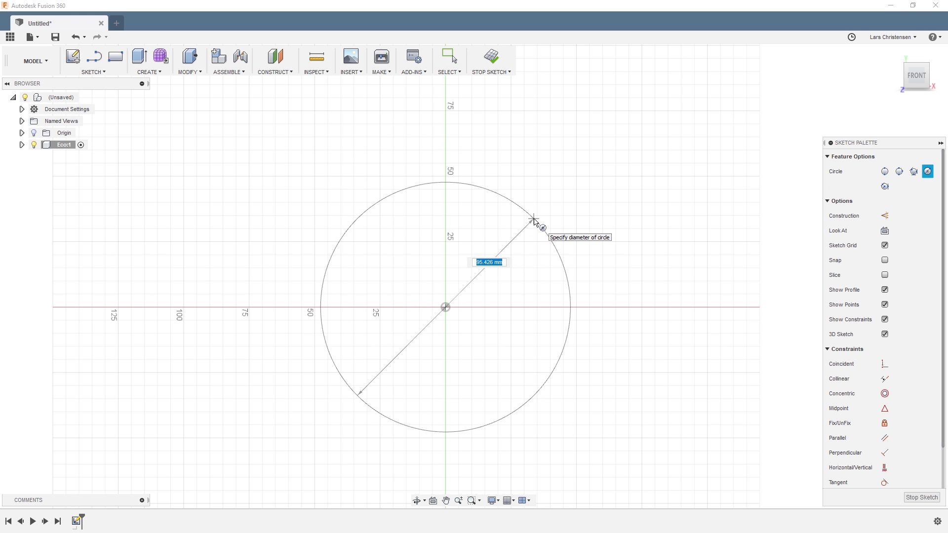
type("83.5")
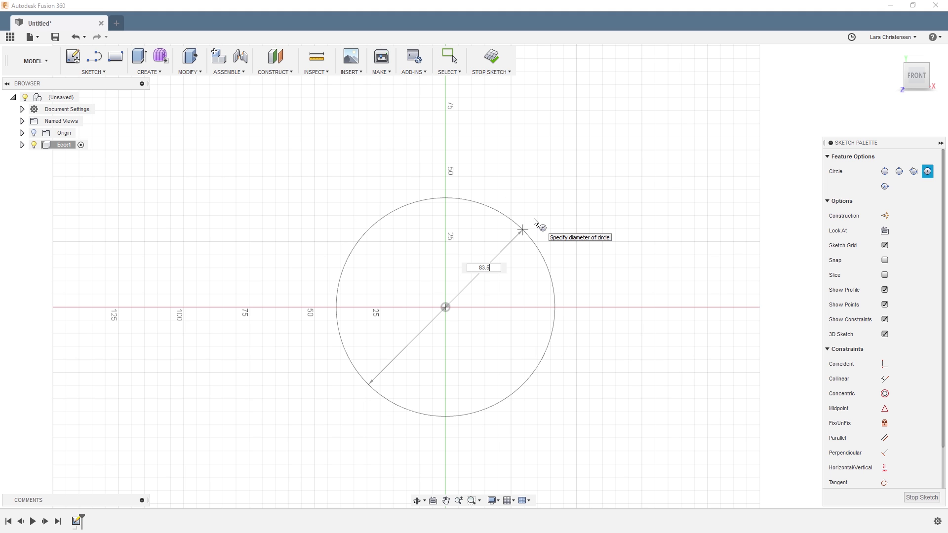
key("Return")
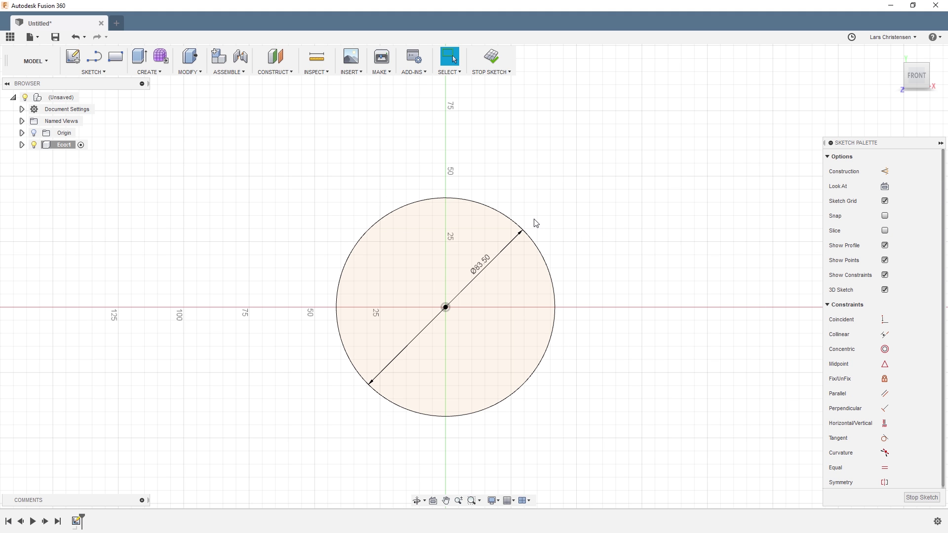
Extrude the circle profile 30 into a solid cylinder.
key("q")
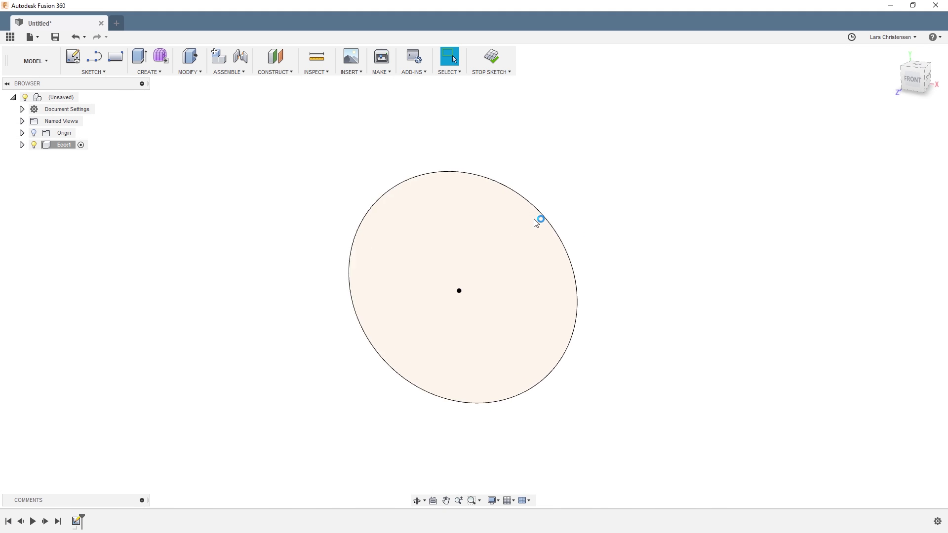
left_click(491, 221)
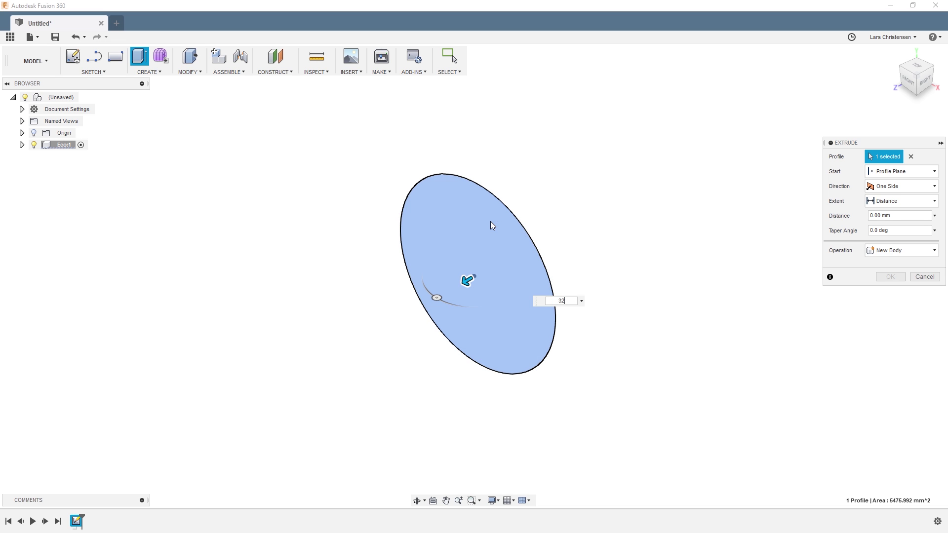
type("30")
key("Return")
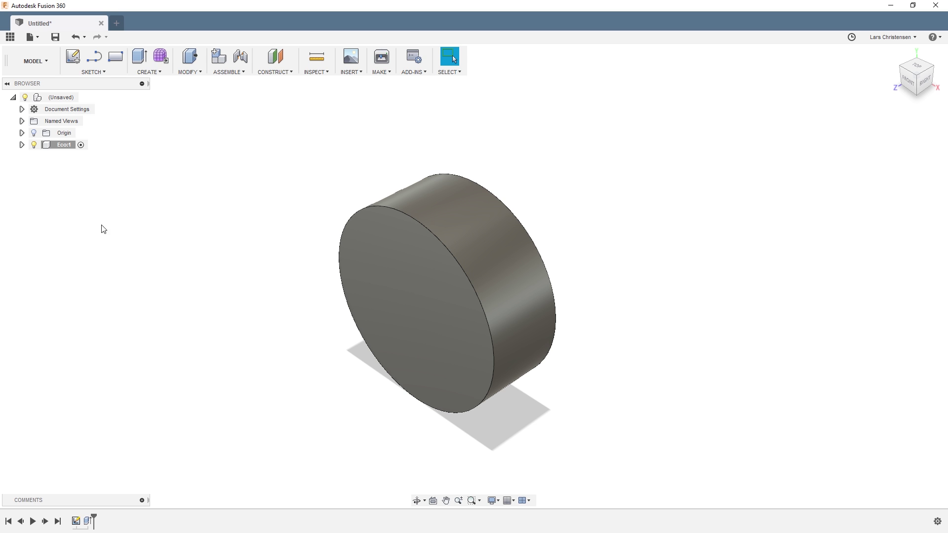
Add a second component under the root and name it Eco Wall Mount.
right_click(56, 100)
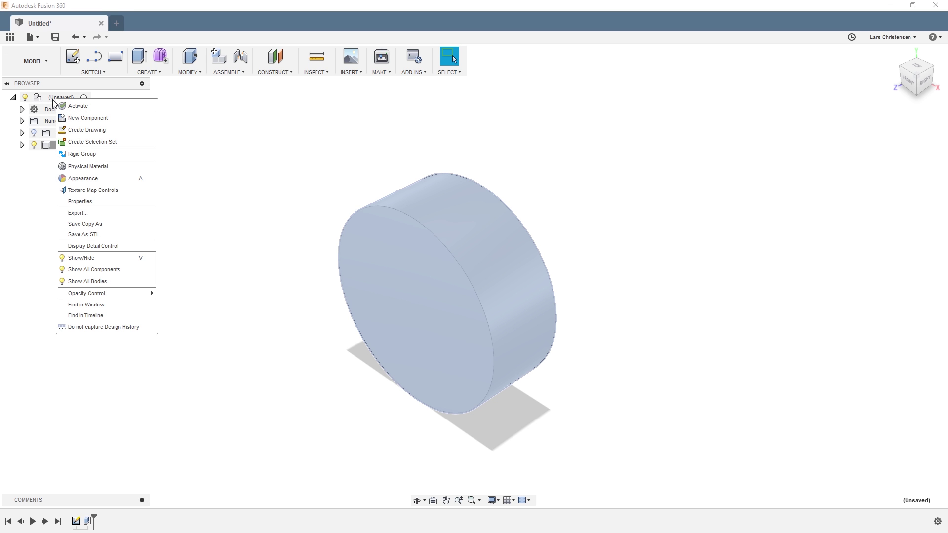
left_click(75, 118)
left_click(72, 159)
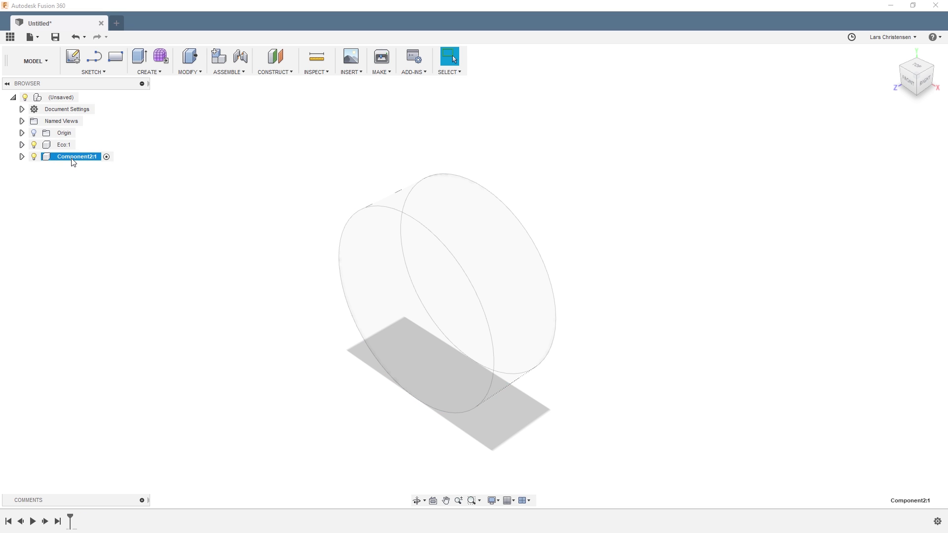
double_click(72, 158)
type("Eco Wall Mount")
key("Return")
Start a sketch on the back origin plane and project the cylinder's circular edge into it.
left_click(73, 57)
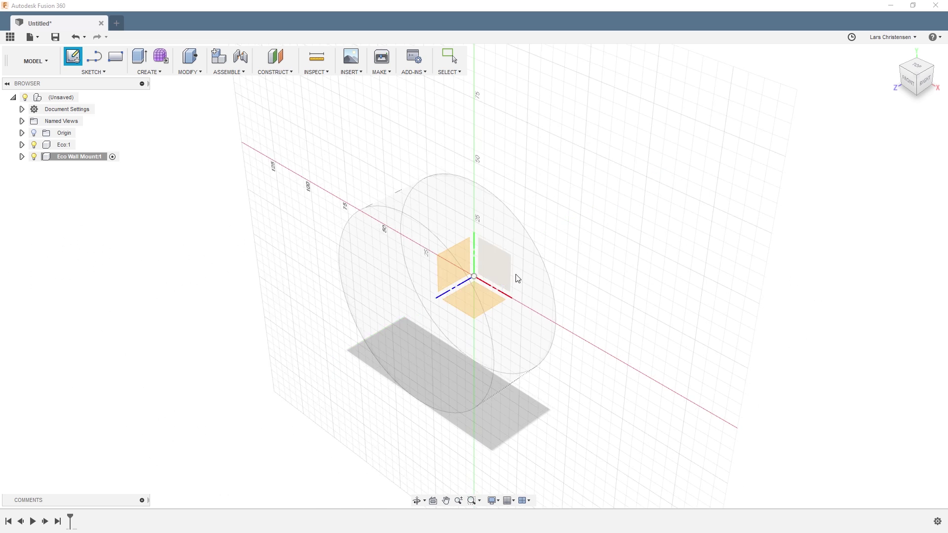
mouse_move(518, 279)
middle_mouse_down("shift")
mouse_move(624, 351)
mouse_move(603, 392)
mouse_move(431, 324)
mouse_move(429, 345)
mouse_move(409, 294)
middle_mouse_up("shift")
left_click(410, 295)
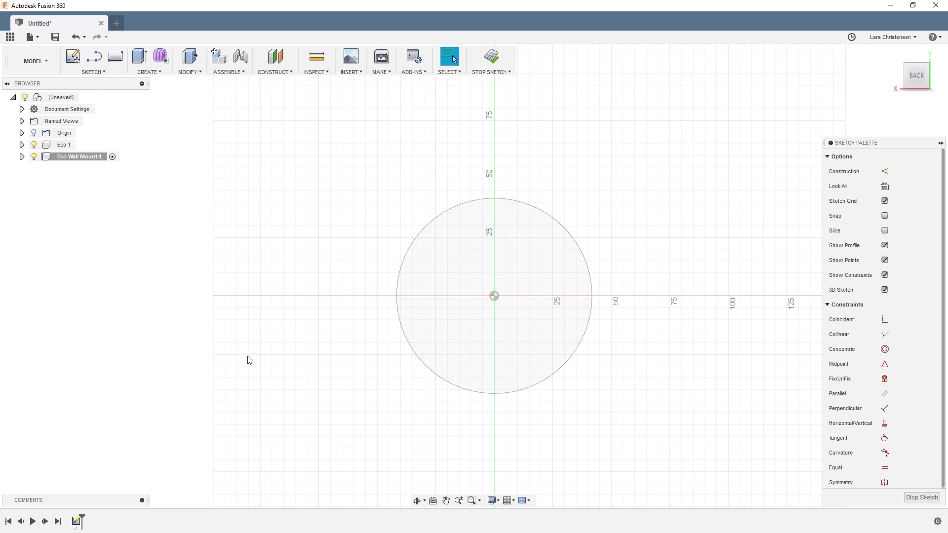
mouse_move(912, 87)
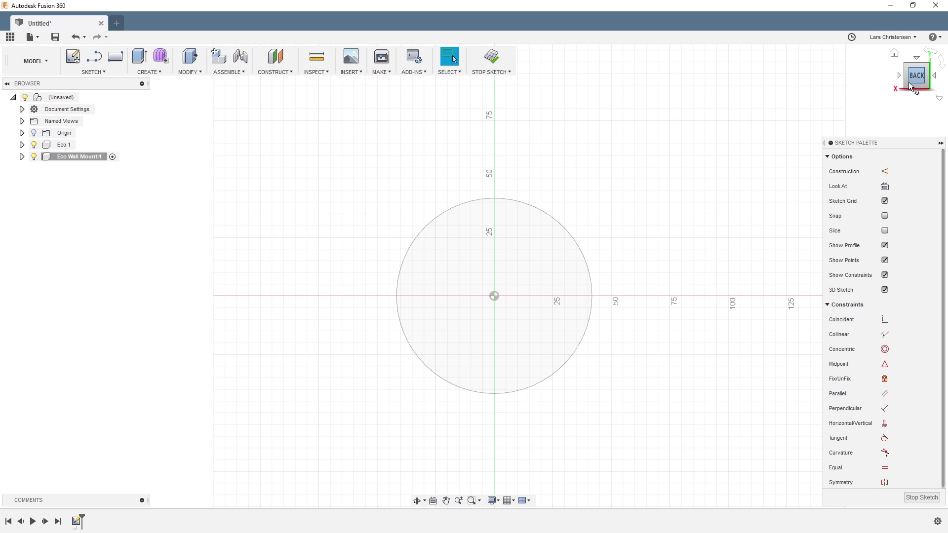
key("p")
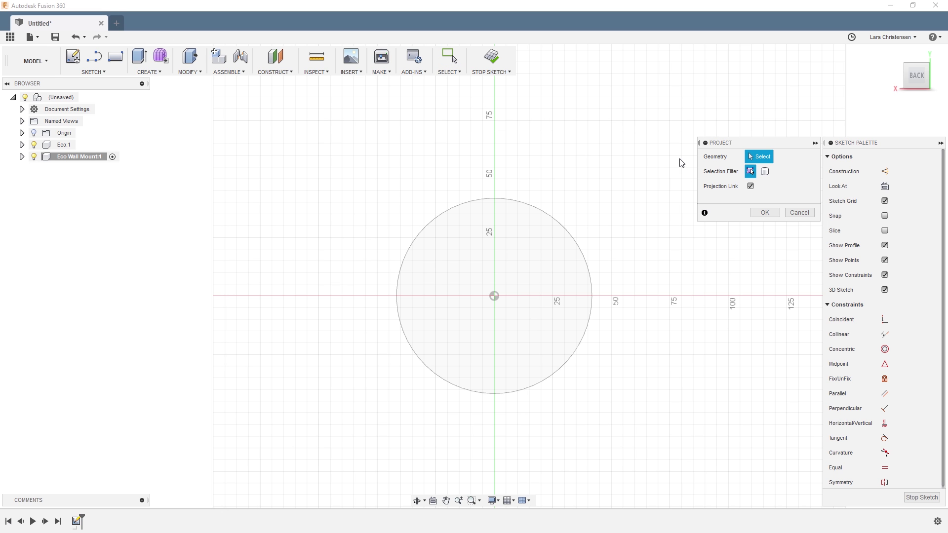
left_click(557, 220)
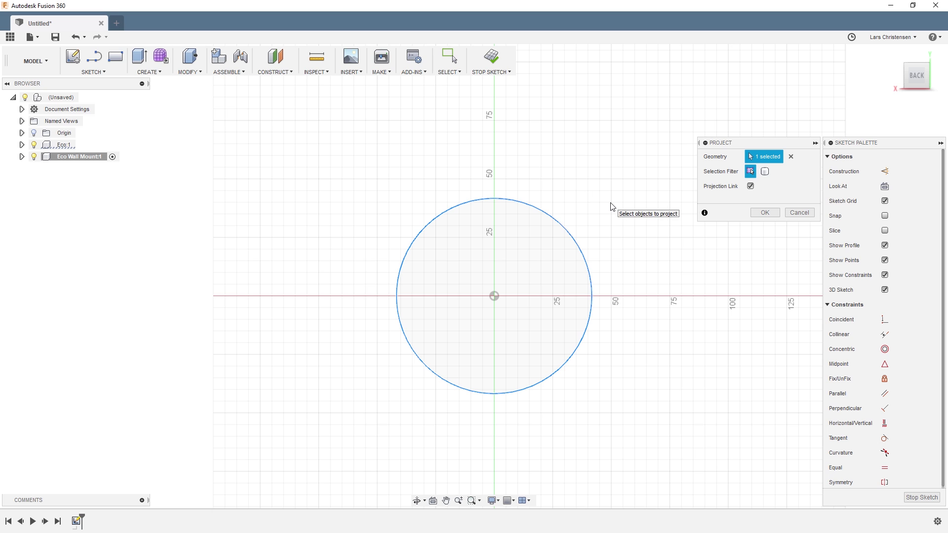
left_click(765, 212)
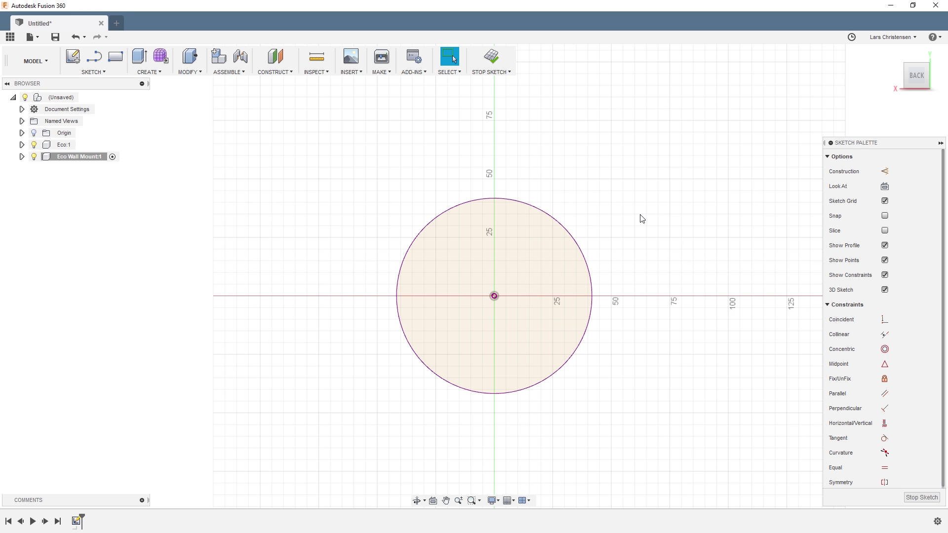
Offset the projected circle 3.5 mm outward to form a concentric outer circle.
key("o")
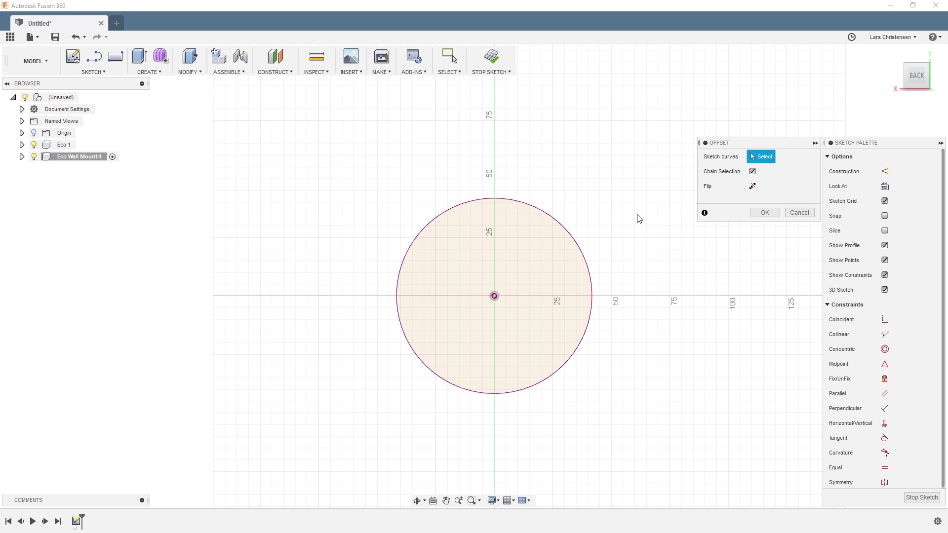
left_click(565, 227)
mouse_move(565, 223)
left_mouse_down()
mouse_move(575, 212)
mouse_move(568, 218)
left_mouse_up()
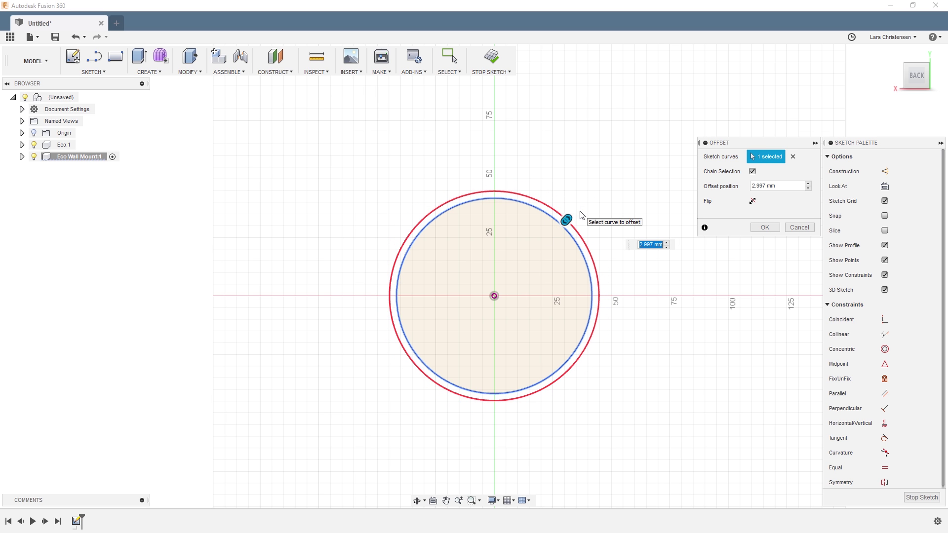
key("Return")
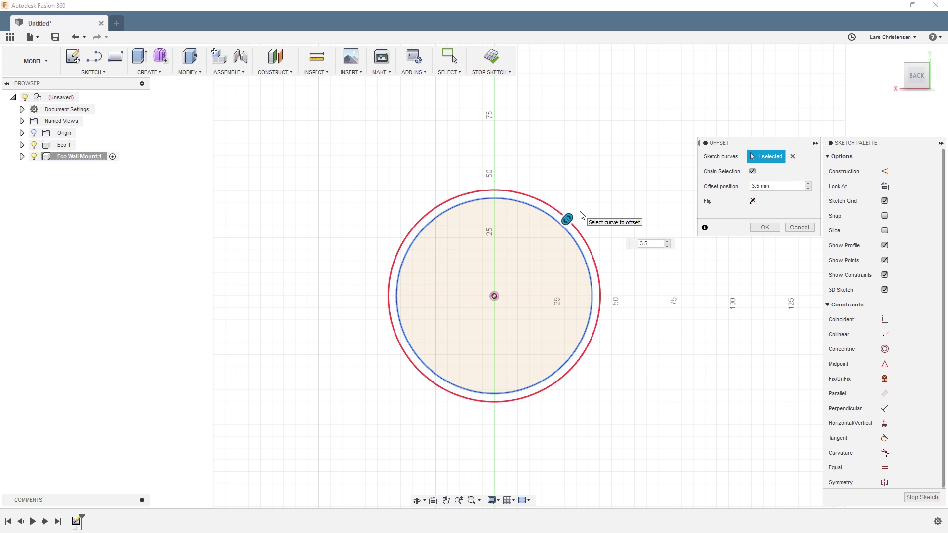
key("Return")
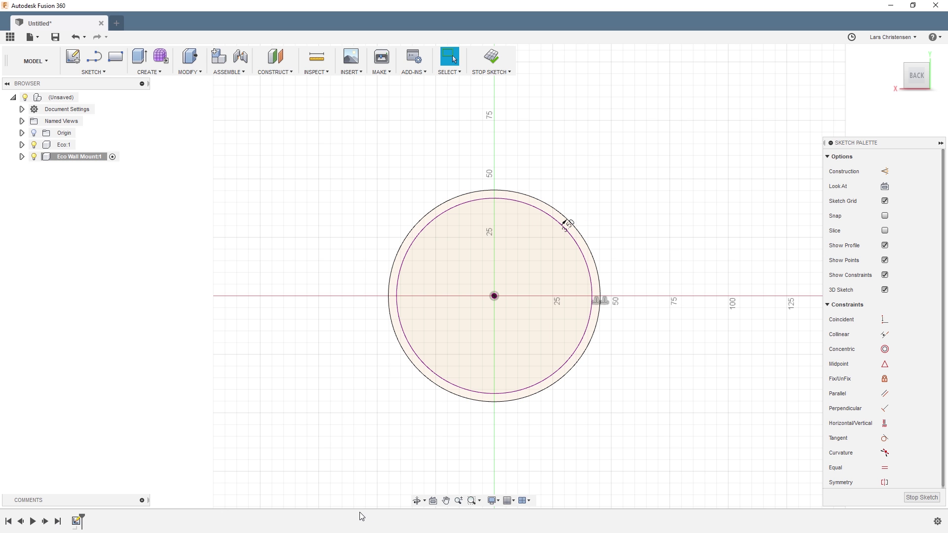
key("F6")
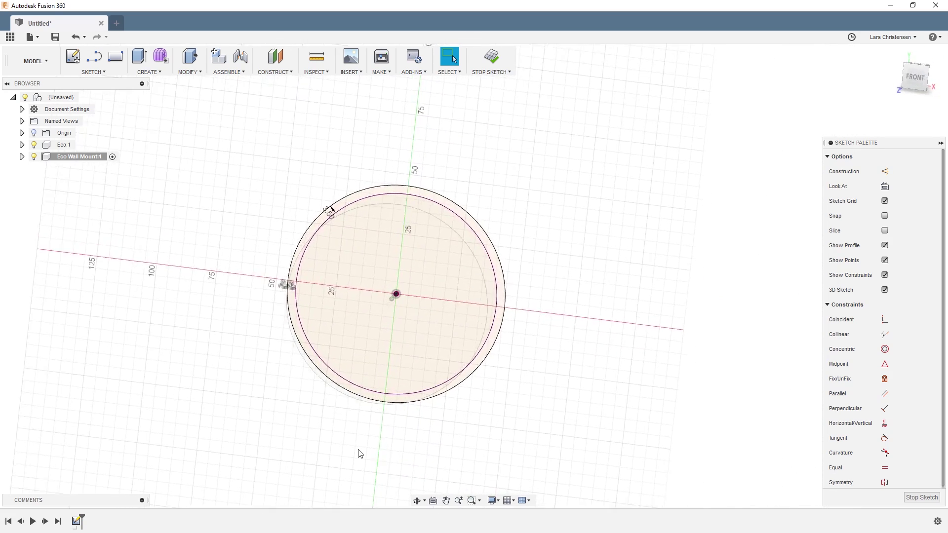
left_click(916, 77)
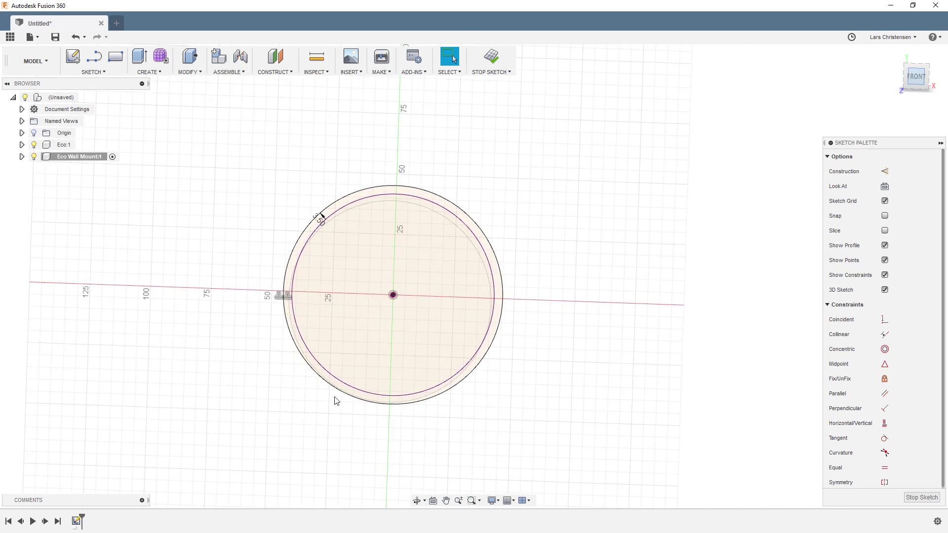
Draw lines from the circle centre to its left edge, bottom edge and lower-left edge.
right_click(78, 521)
left_click(219, 443)
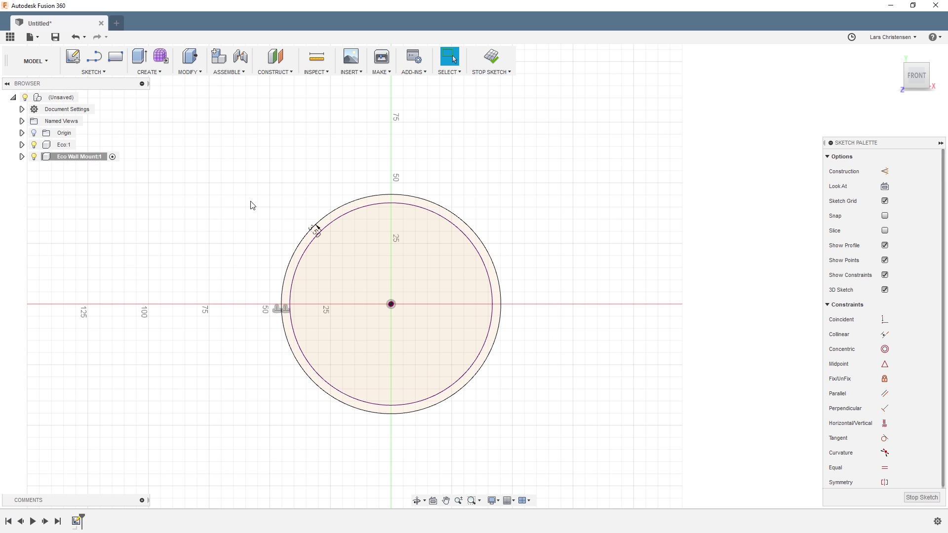
key("l")
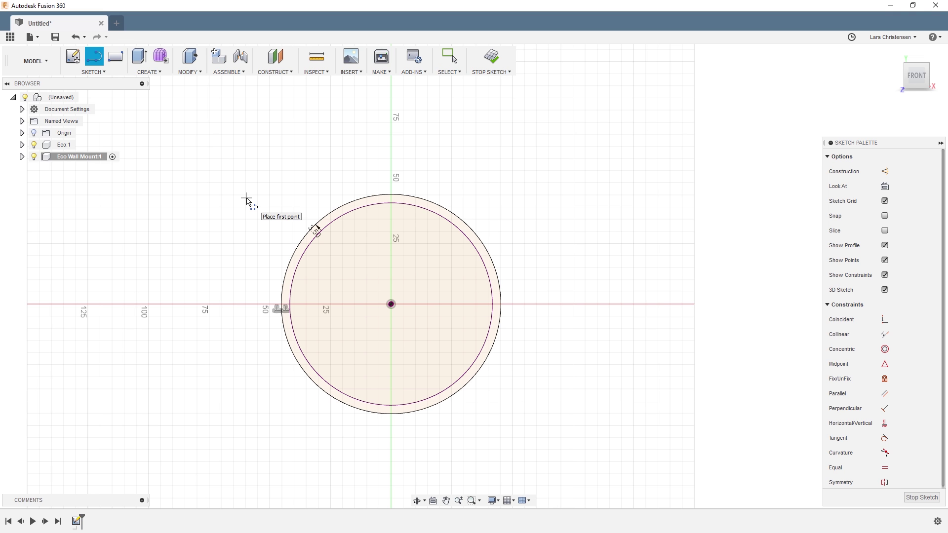
left_click(290, 305)
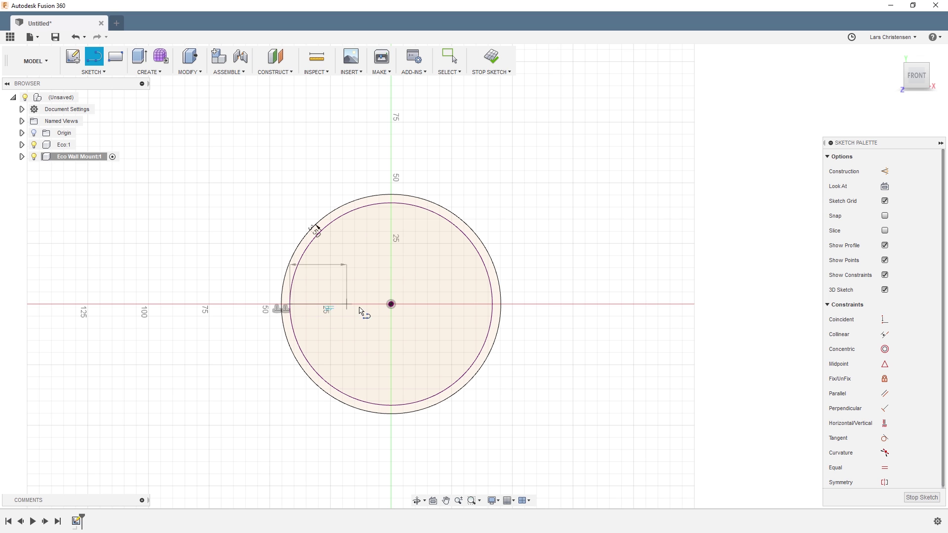
left_click(391, 304)
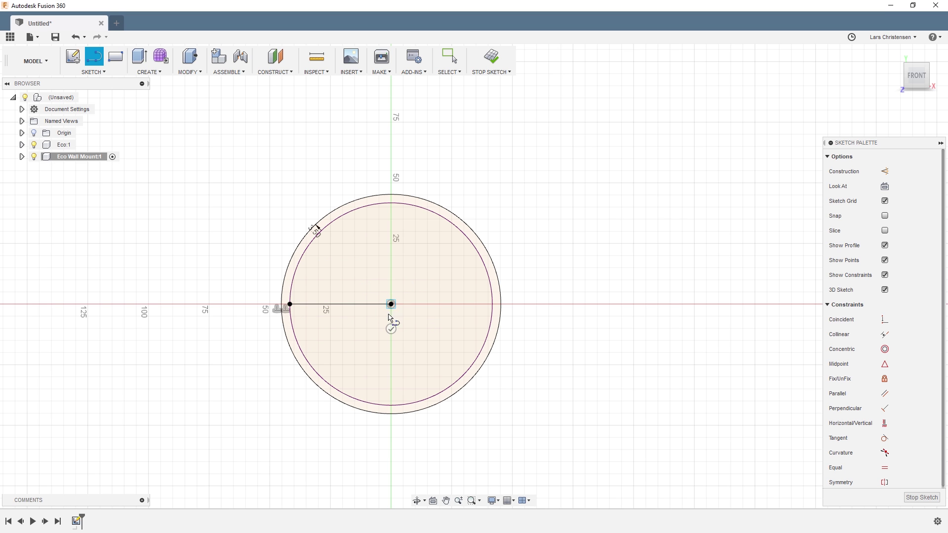
double_click(391, 405)
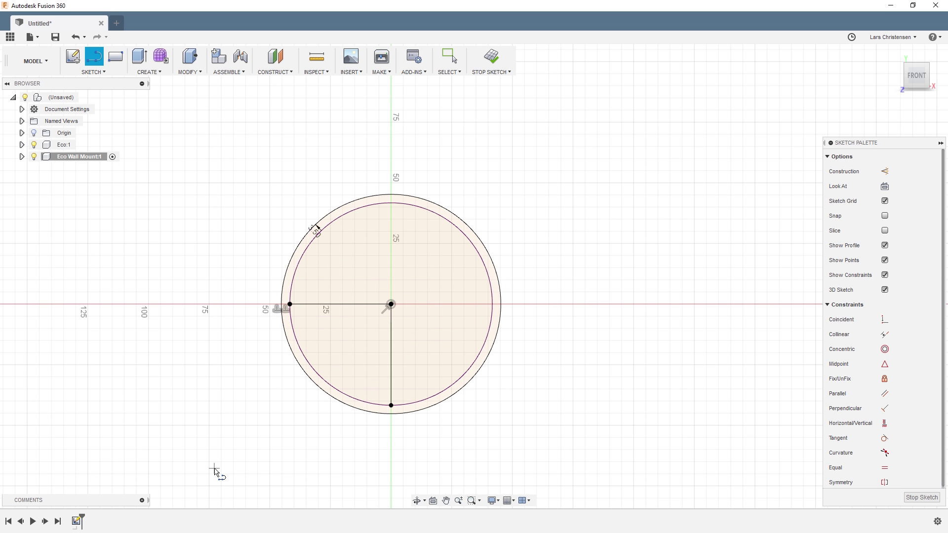
left_click(391, 304)
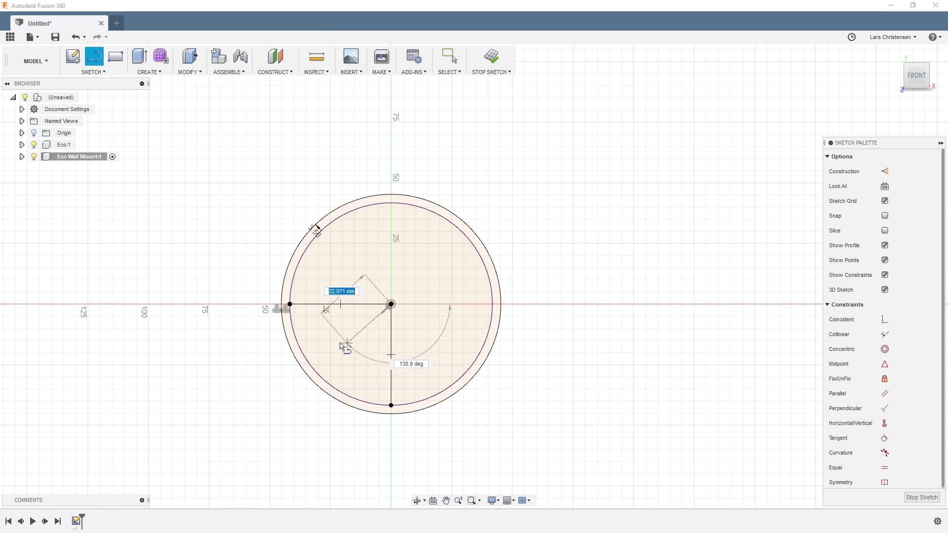
left_click(290, 348)
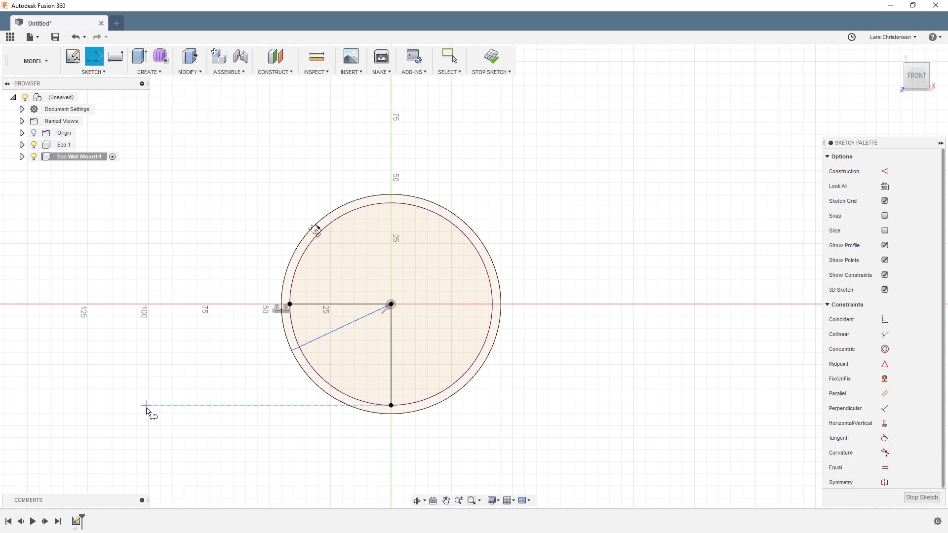
Dimension the slanted line at 20° below the horizontal line.
key("d")
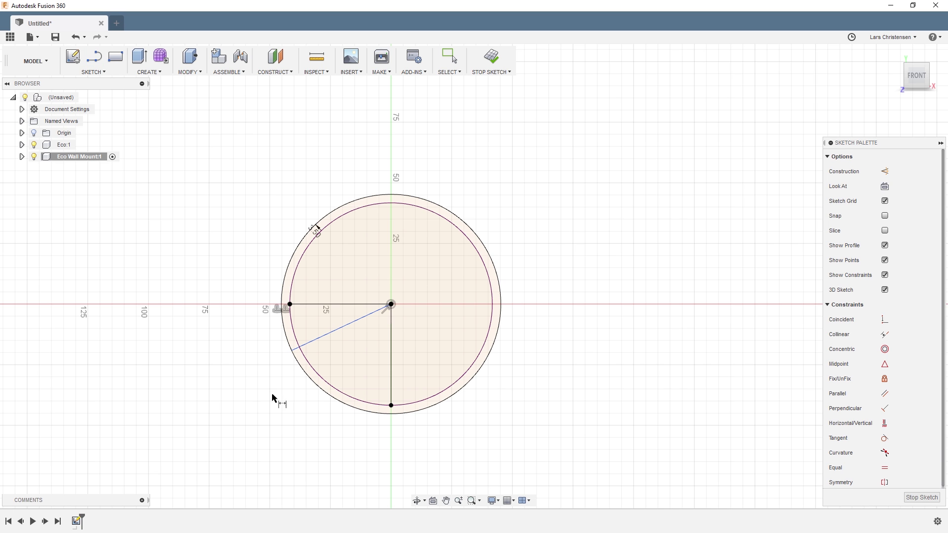
left_click(317, 344)
left_click(316, 304)
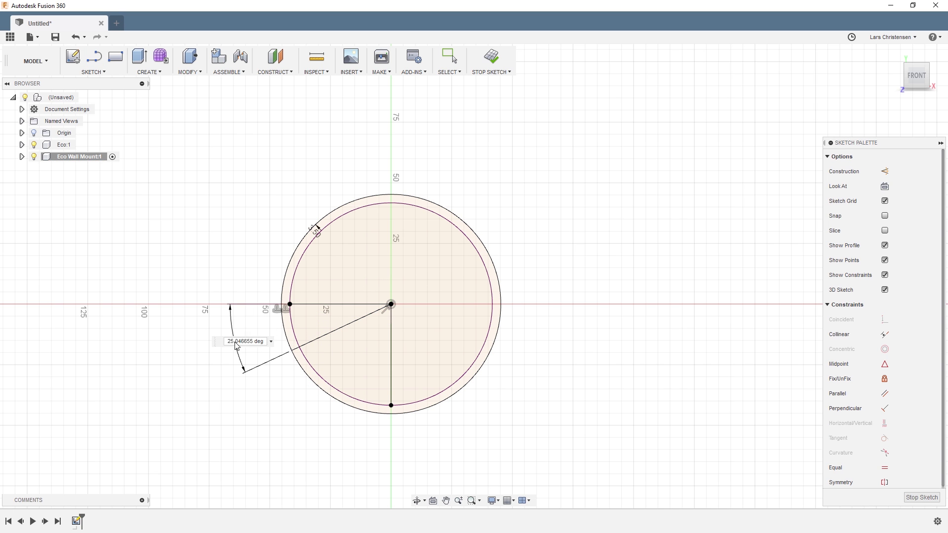
left_click(236, 345)
type("20")
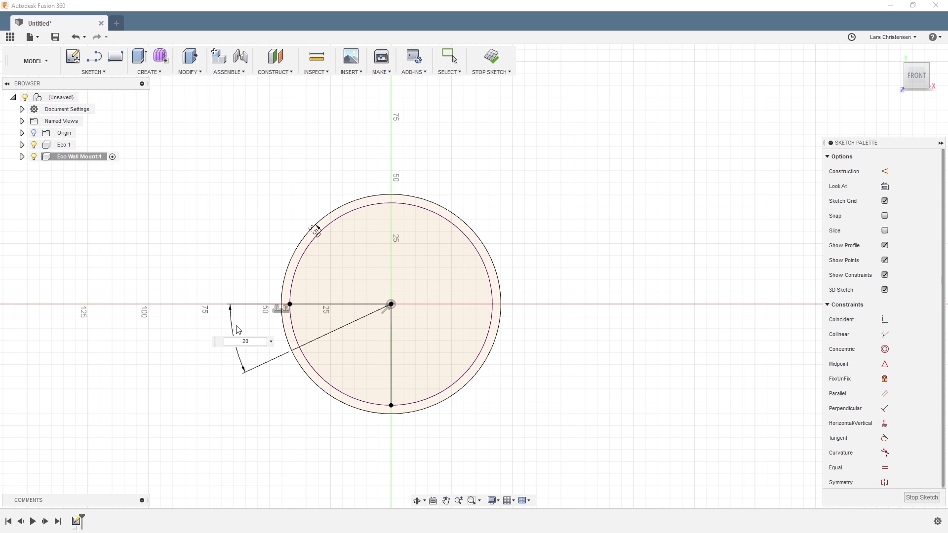
key("Return")
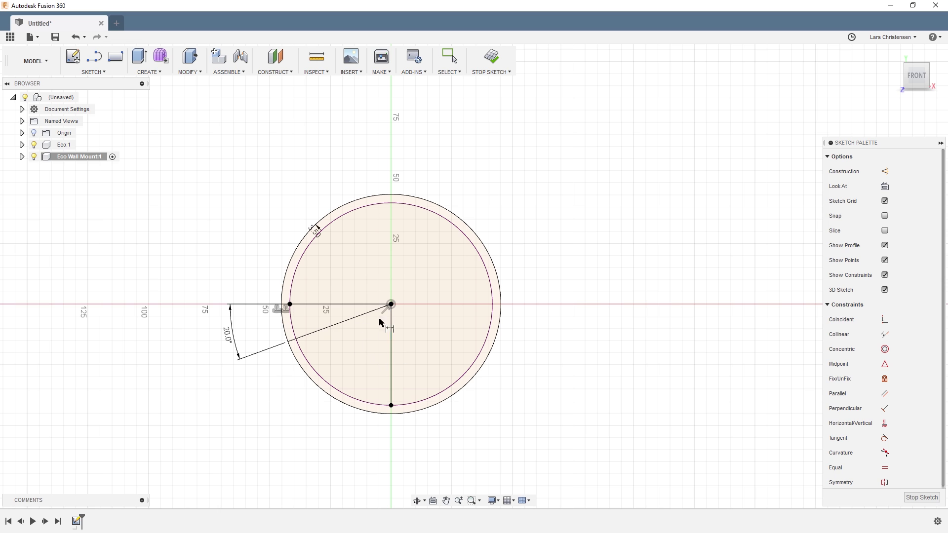
Mirror the slanted line across the vertical line onto the circle's right side.
left_click(94, 72)
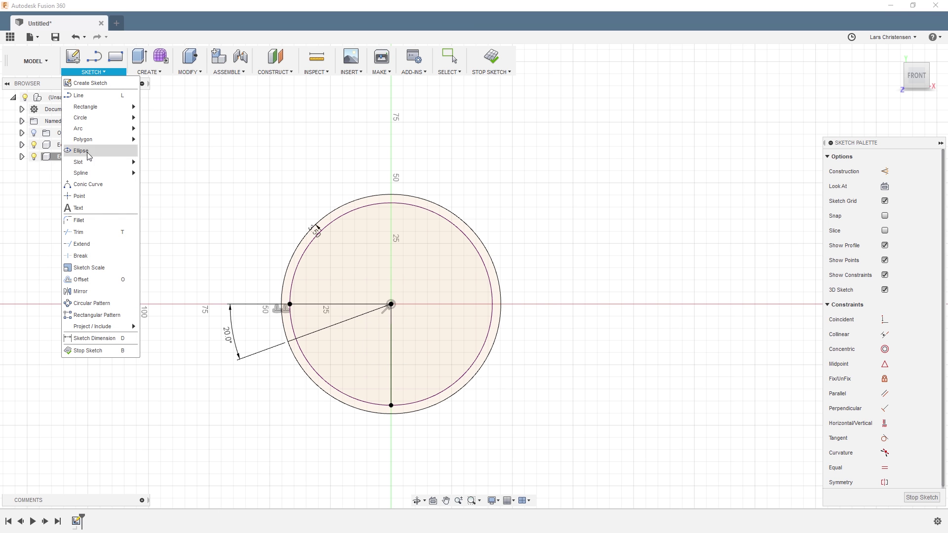
left_click(82, 291)
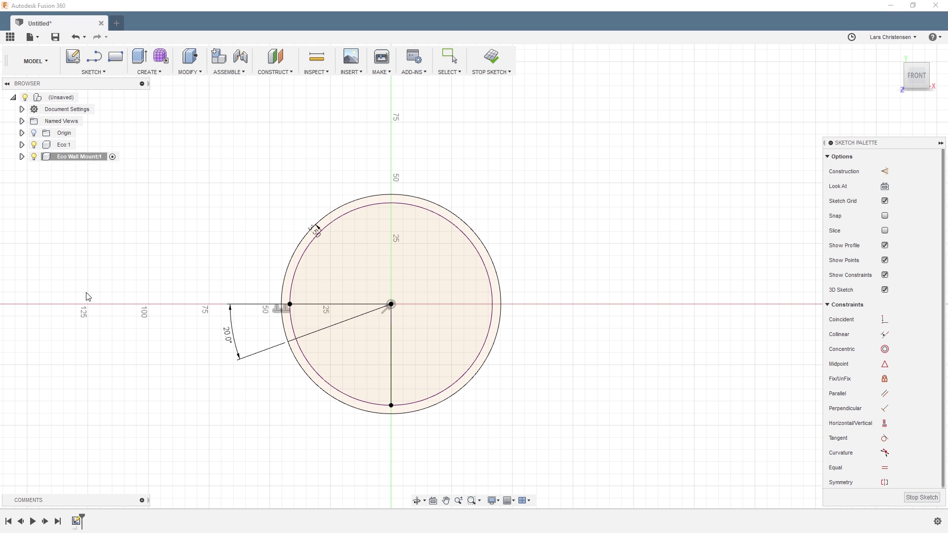
left_click(325, 330)
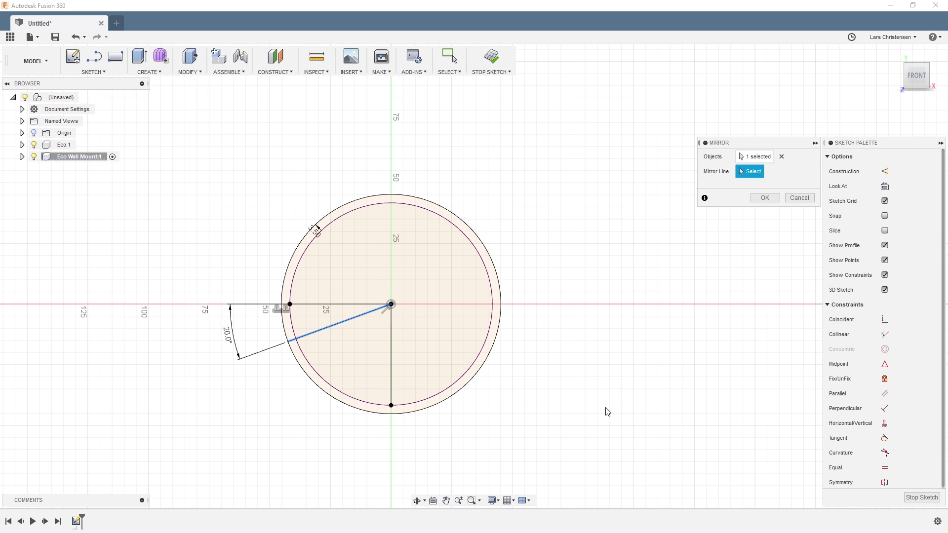
left_click(391, 360)
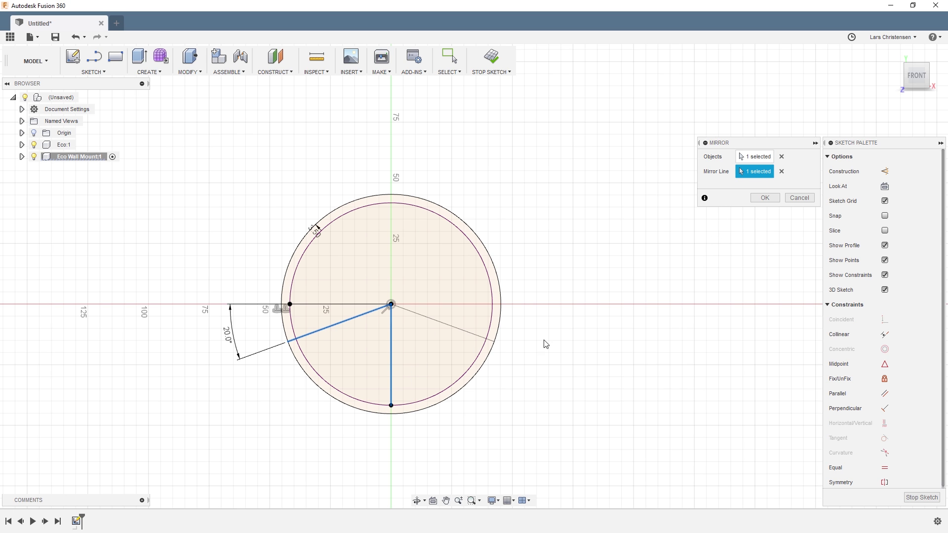
left_click(765, 198)
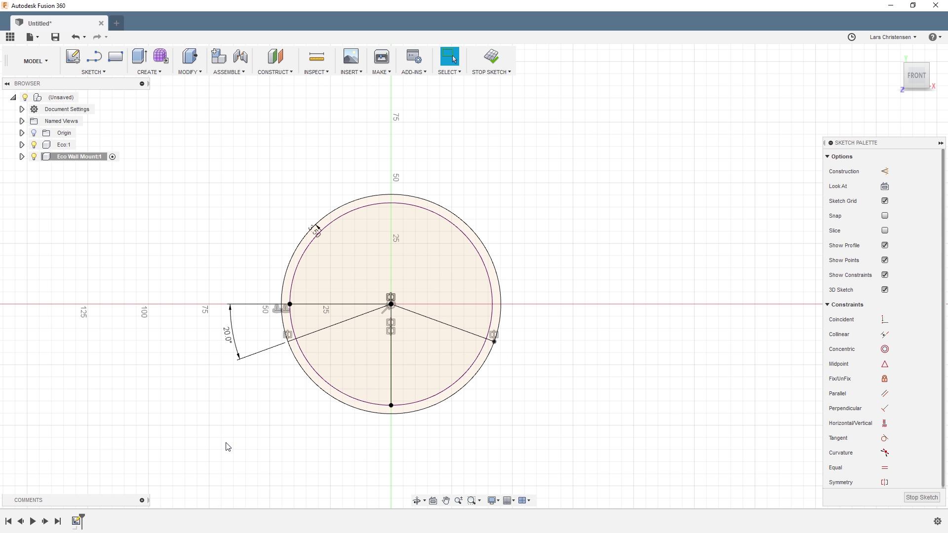
Change the angle dimension to 30°, then set it back to 20°.
double_click(226, 335)
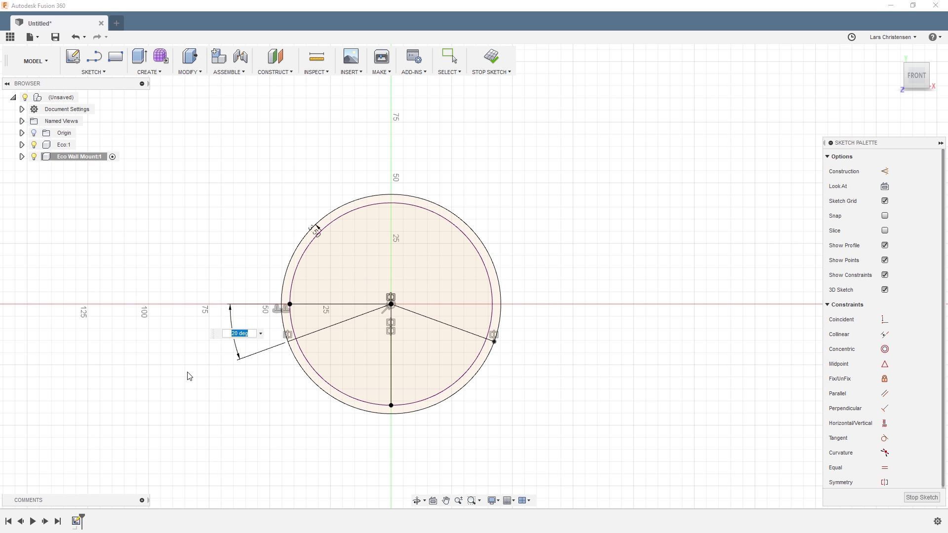
type("30")
key("Return")
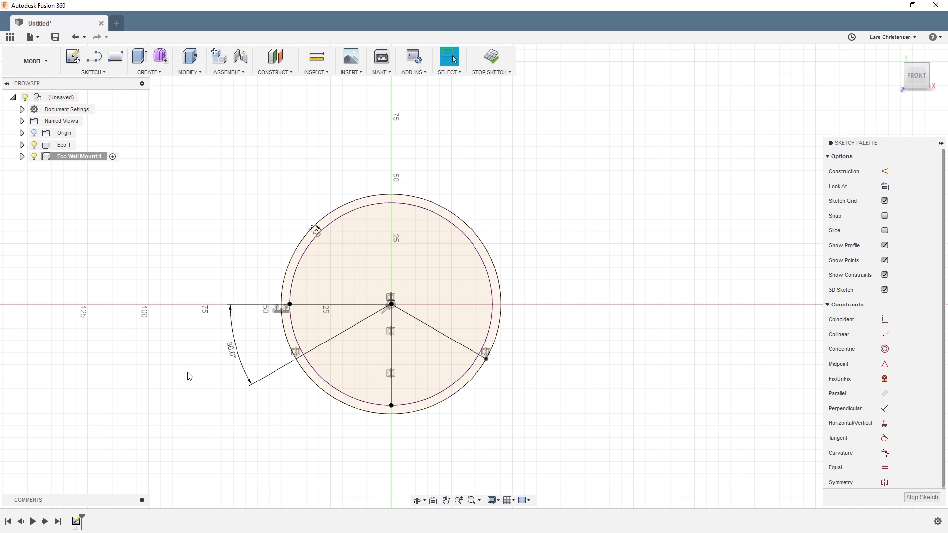
double_click(231, 357)
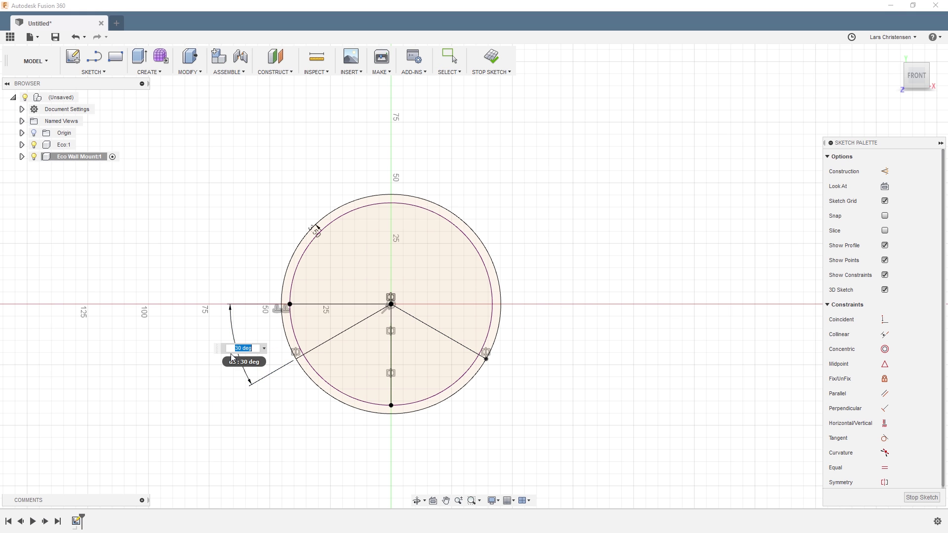
type("20")
key("Return")
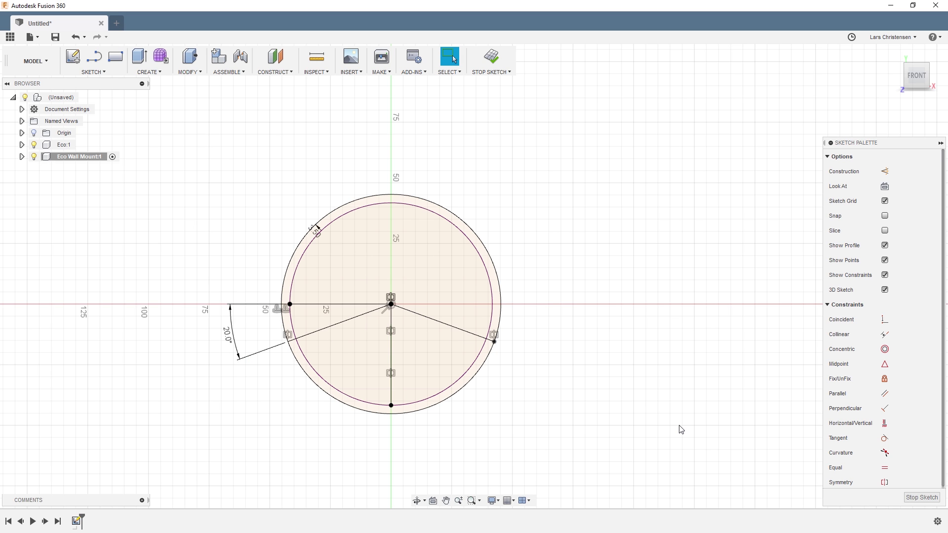
Extrude the lower ring segment as a new body to the cylinder's far end face, offset 3.5.
key("q")
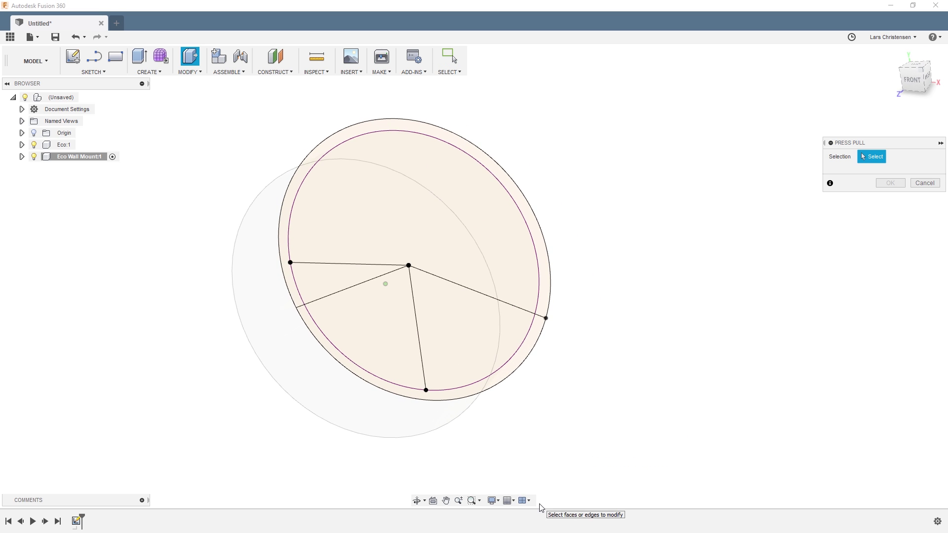
middle_click_drag(541, 509, 547, 520, "shift")
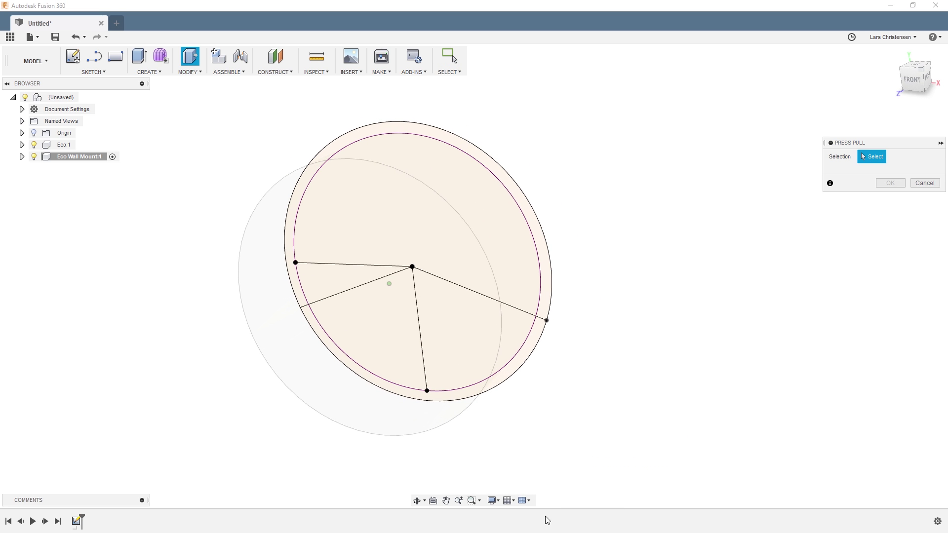
left_click(521, 365)
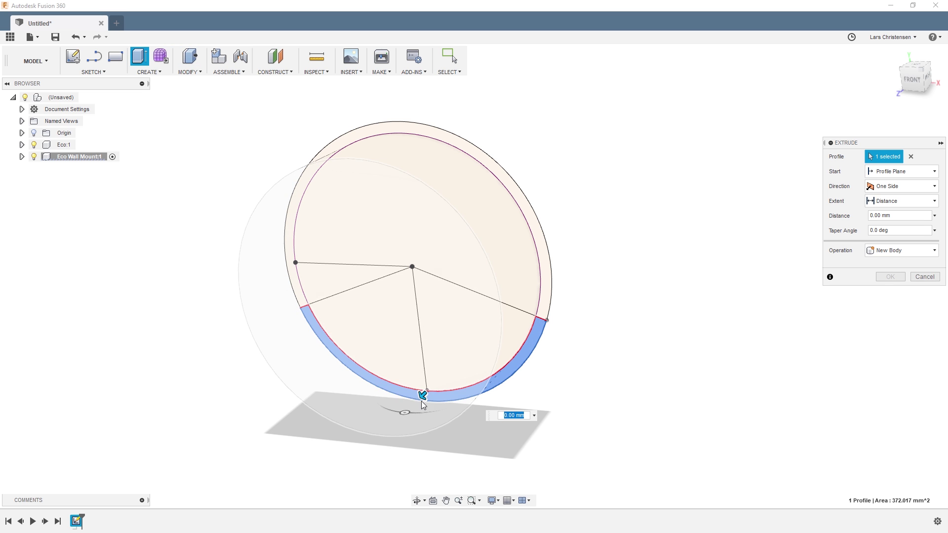
left_click_drag(423, 395, 293, 401)
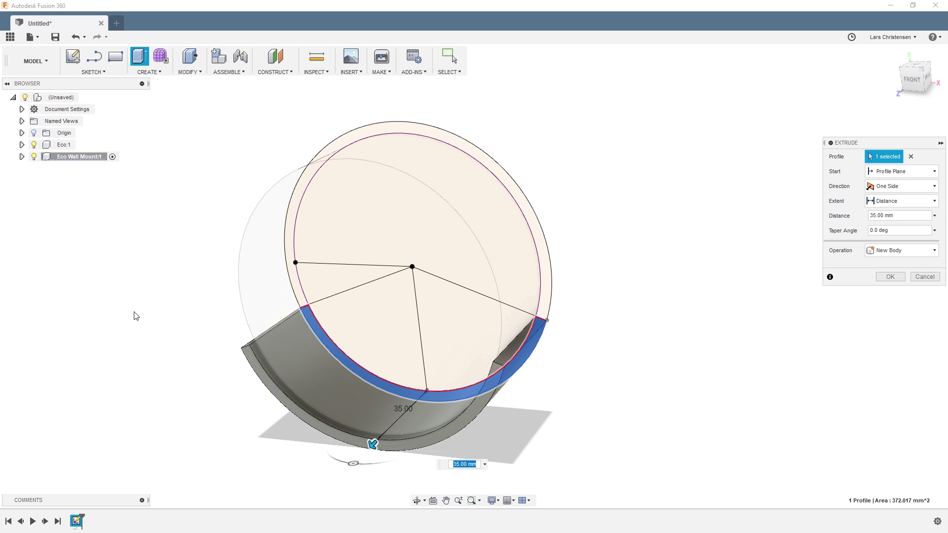
middle_click_drag(157, 343, 260, 218, "shift")
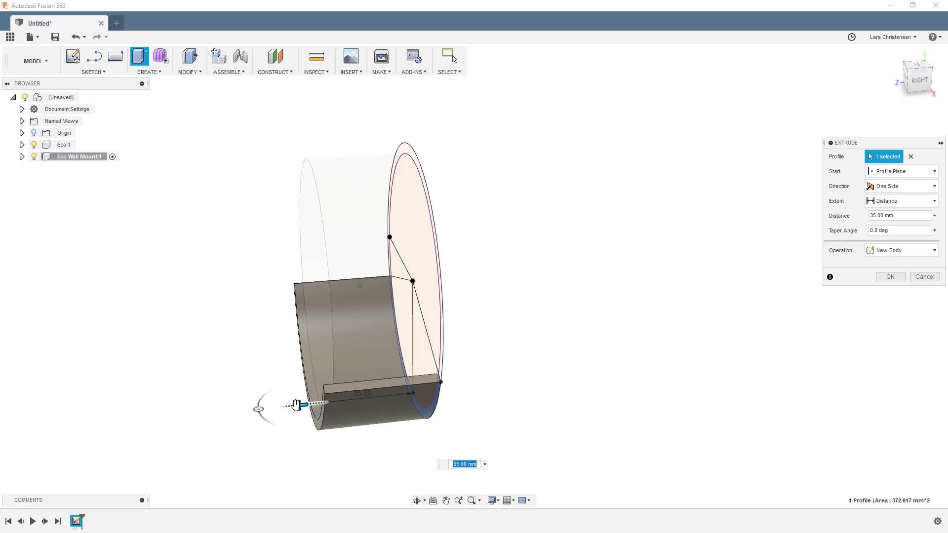
mouse_move(297, 404)
left_mouse_down()
mouse_move(285, 406)
mouse_move(301, 405)
left_mouse_up()
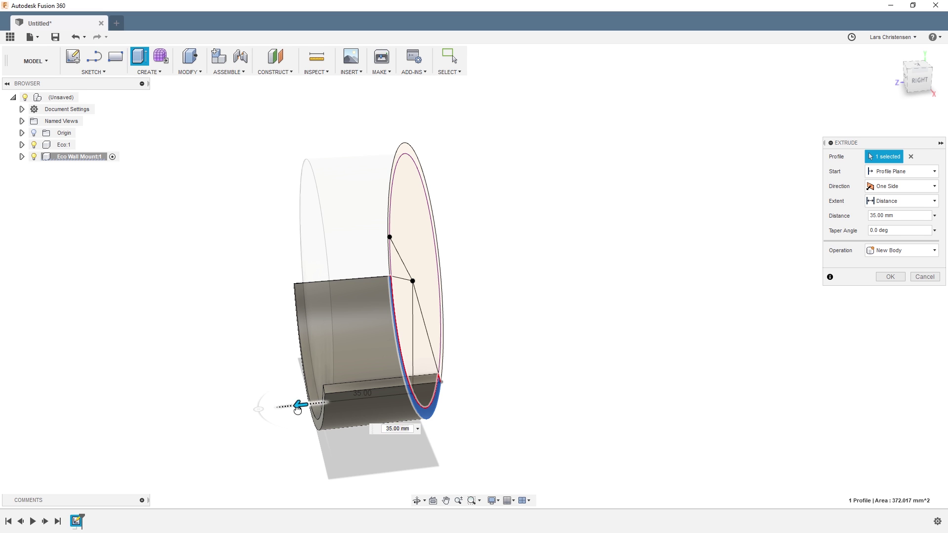
mouse_move(297, 405)
left_mouse_down()
mouse_move(334, 411)
mouse_move(274, 408)
mouse_move(296, 403)
mouse_move(282, 407)
mouse_move(292, 417)
mouse_move(229, 420)
mouse_move(285, 407)
left_mouse_up()
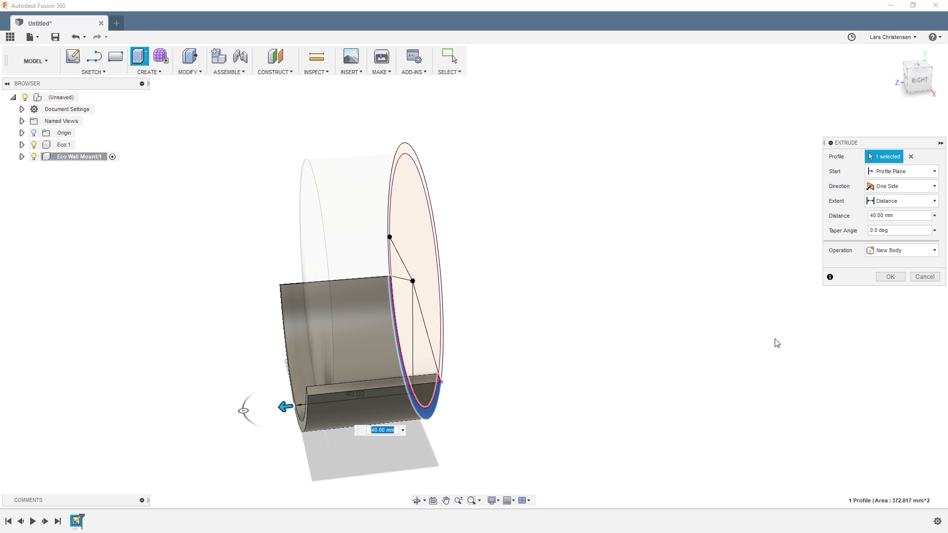
left_click(881, 204)
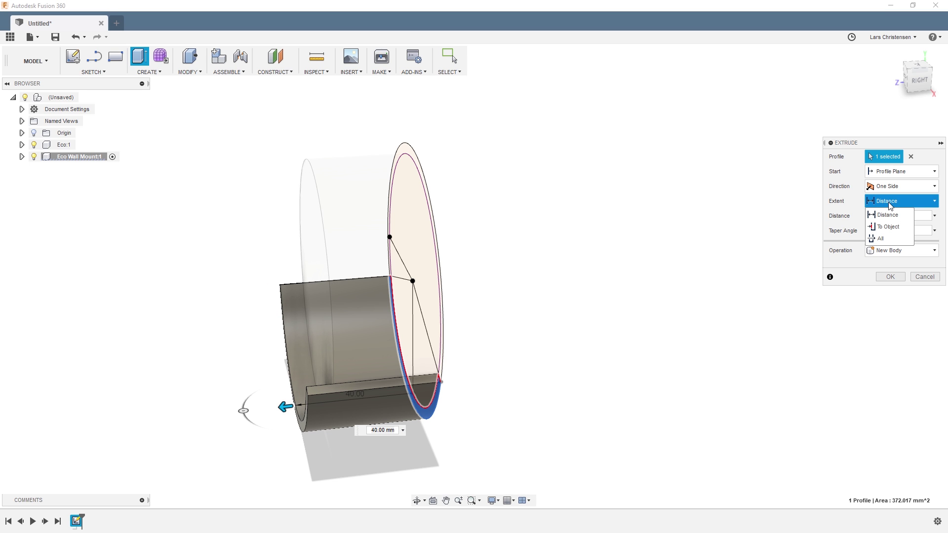
left_click(889, 227)
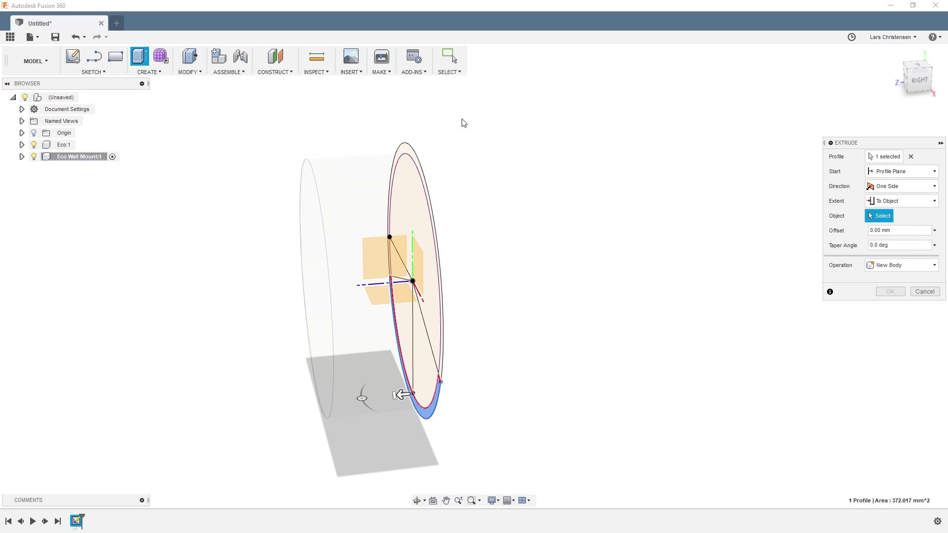
left_click(318, 246)
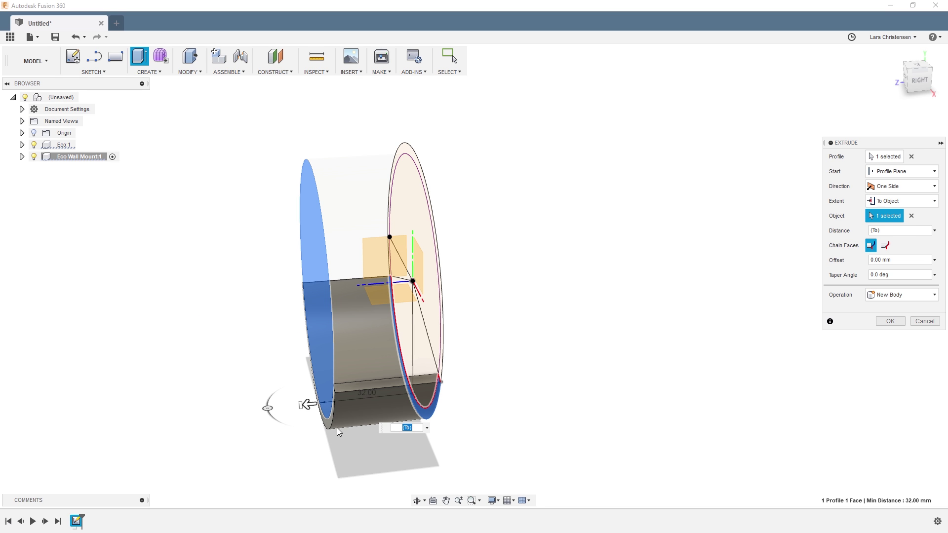
left_click(888, 260)
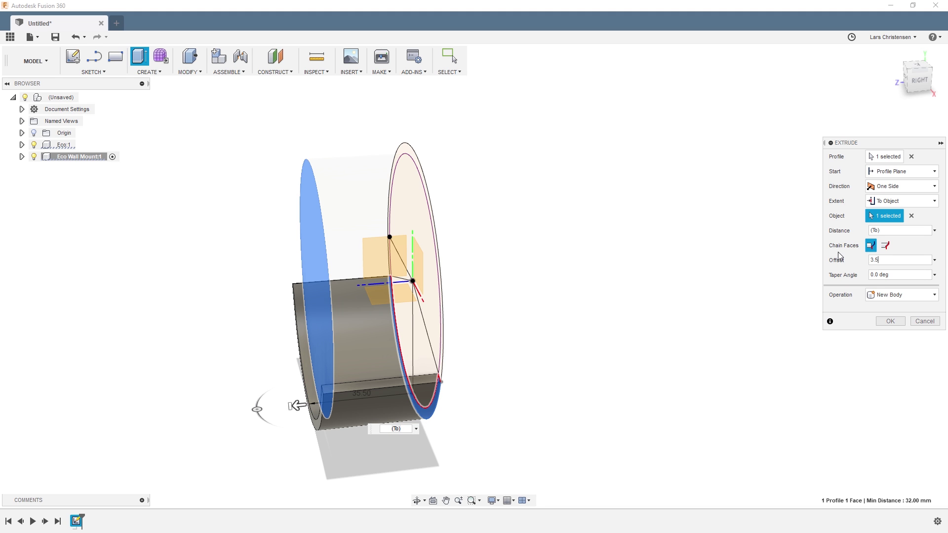
key("Return")
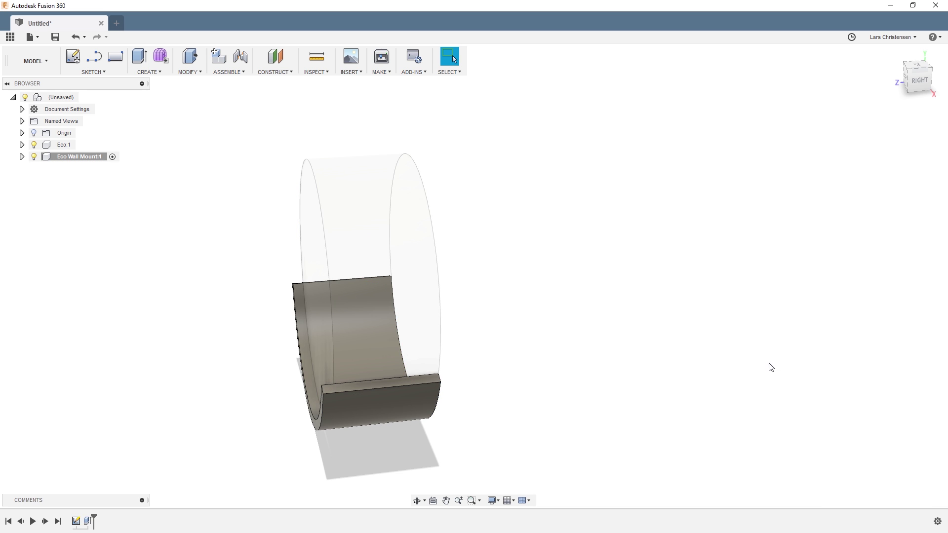
Activate the root component and orbit to inspect the mount alongside the Eco disc.
middle_click_drag(445, 469, 263, 323, "shift")
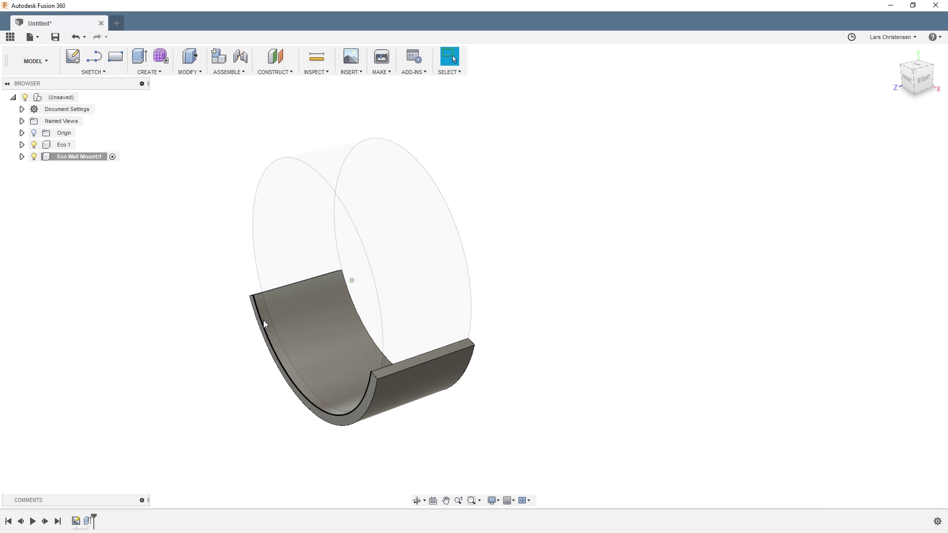
left_click(84, 97)
middle_click_drag(164, 387, 156, 398, "shift")
middle_click_drag(277, 393, 408, 307, "shift")
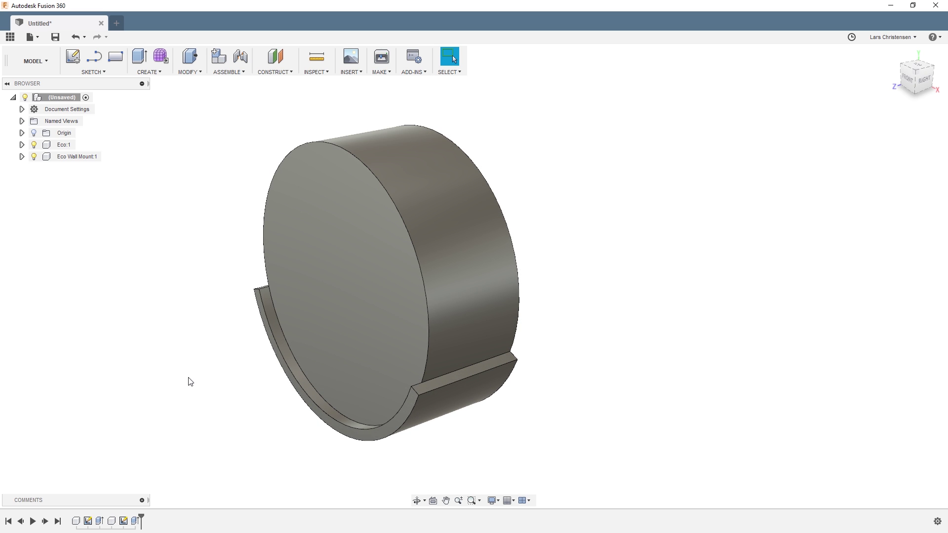
middle_click_drag(188, 380, 192, 384, "shift")
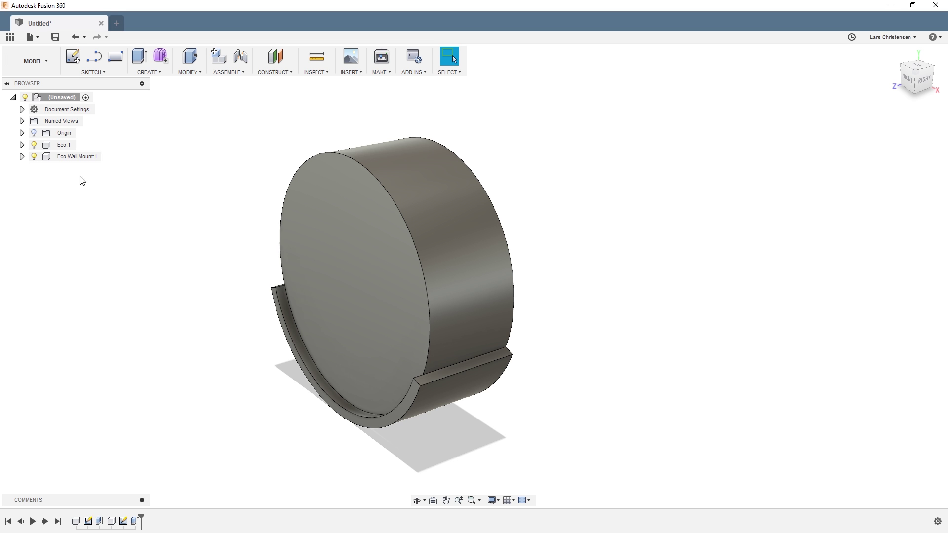
Reactivate Eco Wall Mount:1 and start a new sketch in it.
left_click(110, 157)
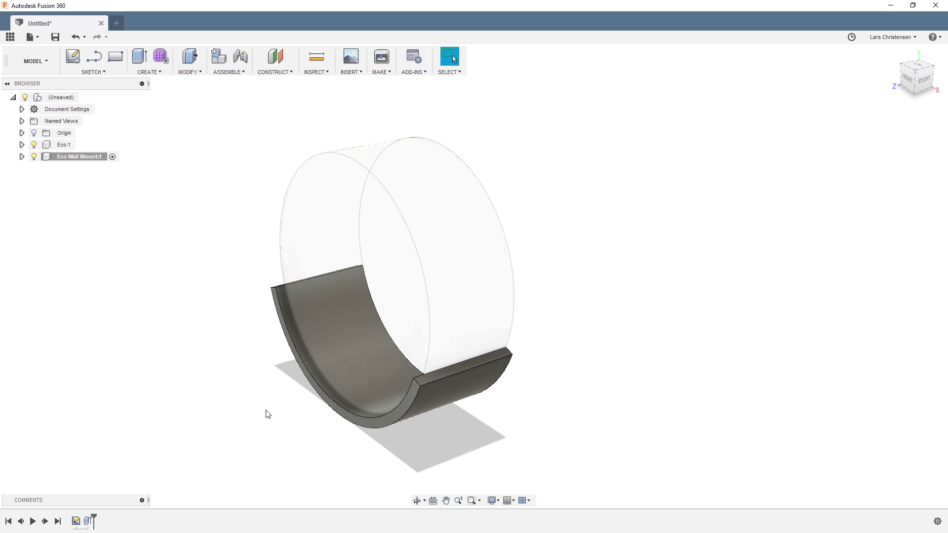
scroll(404, 451, "up", 4)
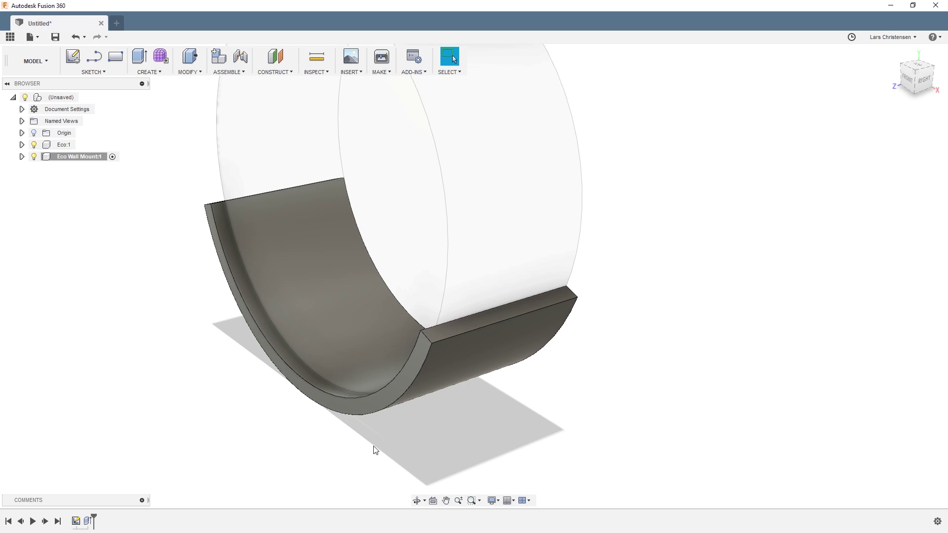
left_click(73, 56)
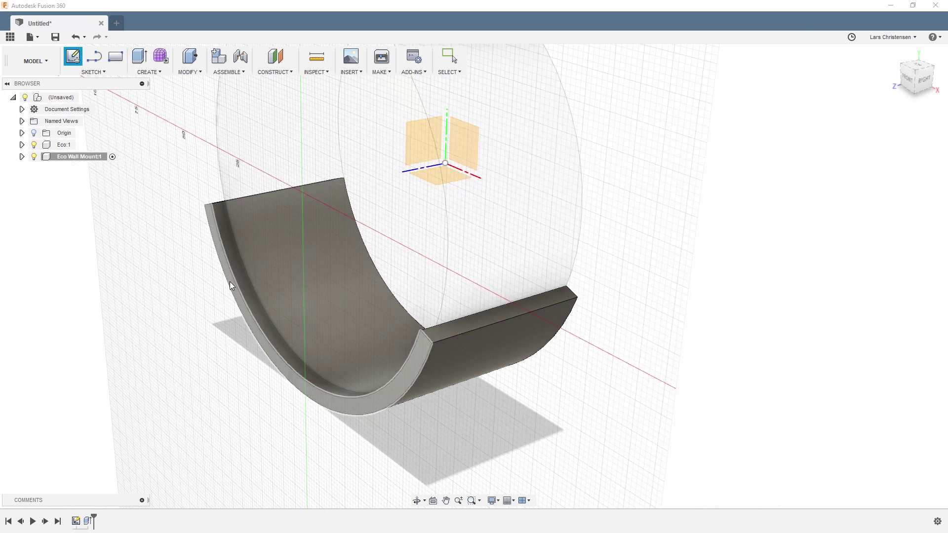
Sketch on the mount's end face, offsetting only the inner arc 3.5 mm inward.
left_click(230, 281)
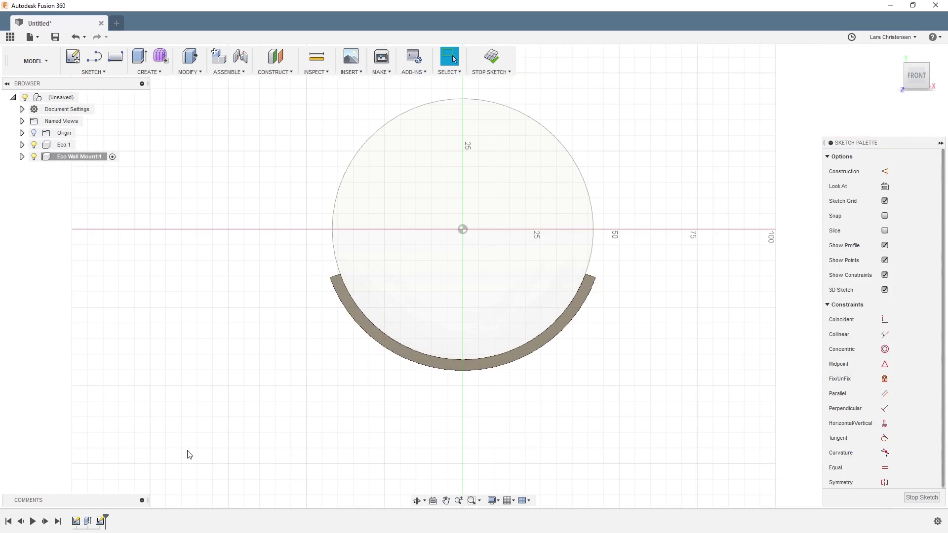
scroll(611, 316, "up", 3)
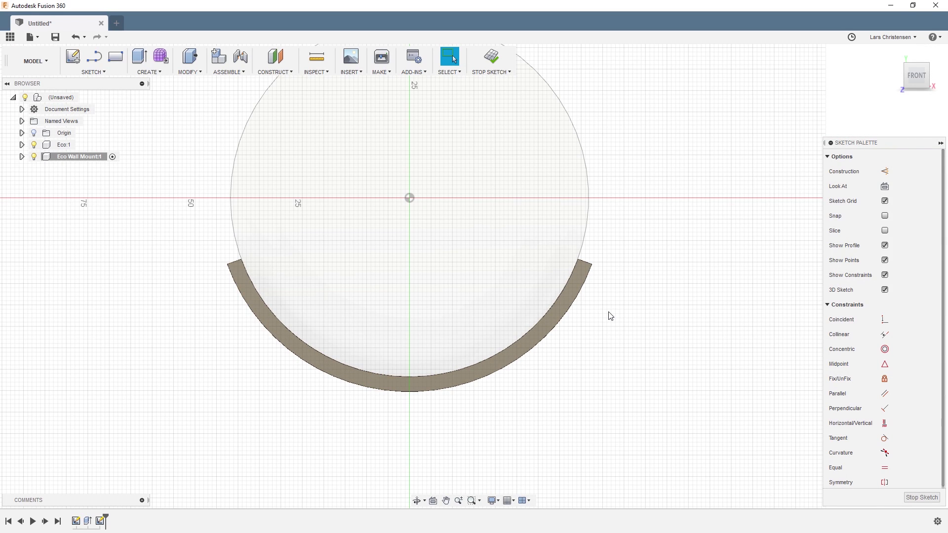
key("o")
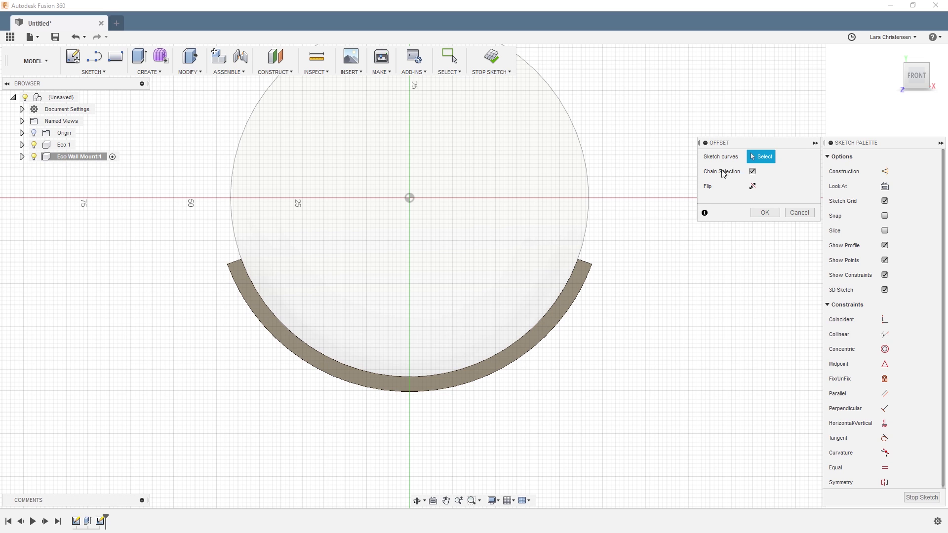
left_click(510, 348)
mouse_move(510, 348)
left_mouse_down()
mouse_move(484, 302)
mouse_move(503, 337)
left_mouse_up()
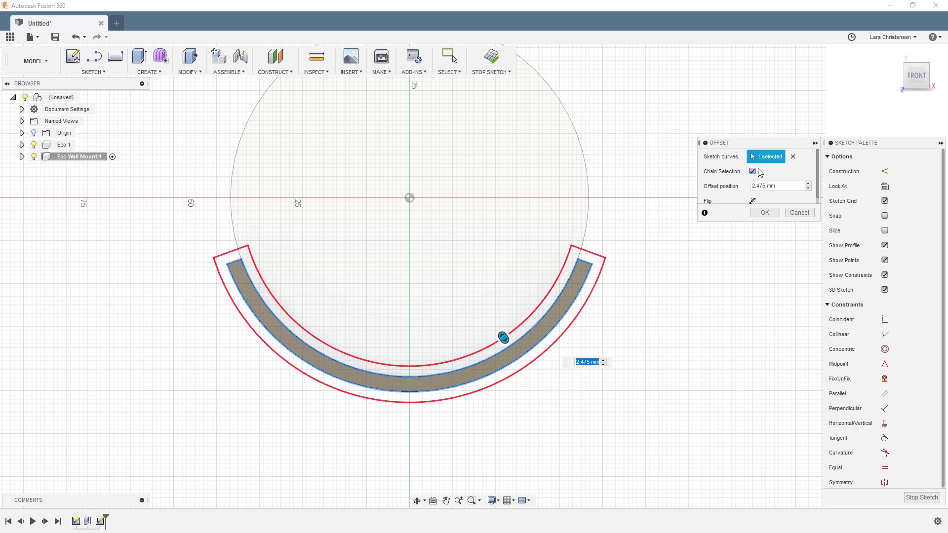
left_click(754, 171)
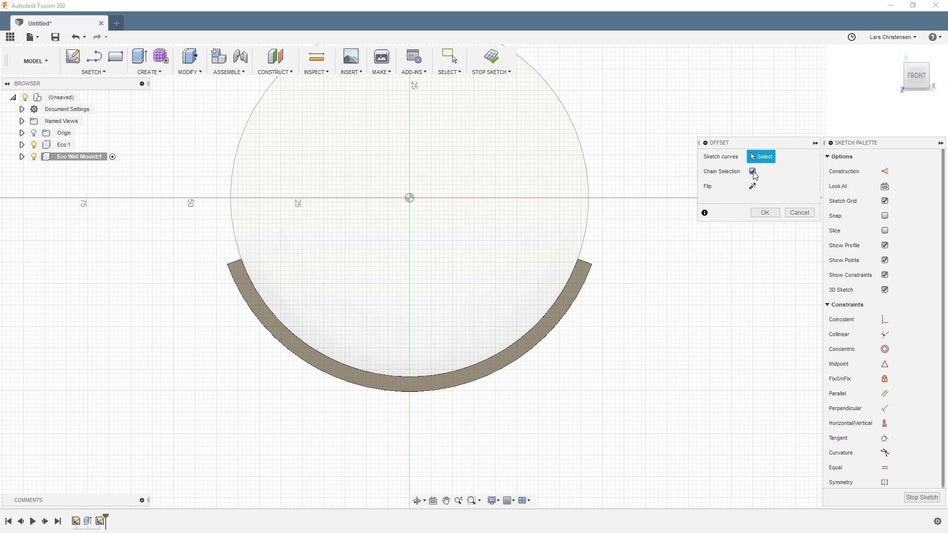
left_click(487, 359)
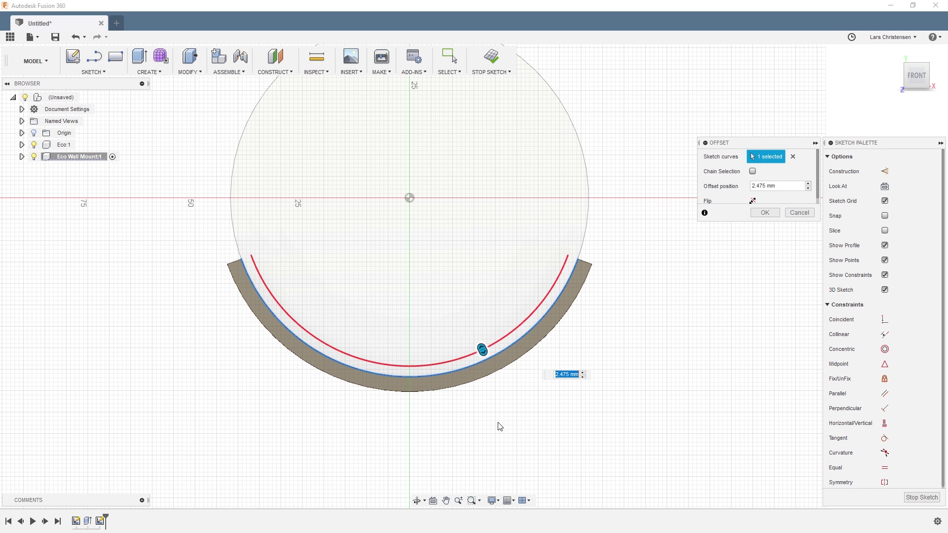
mouse_move(482, 349)
left_mouse_down()
mouse_move(472, 328)
mouse_move(481, 348)
mouse_move(478, 340)
left_mouse_up()
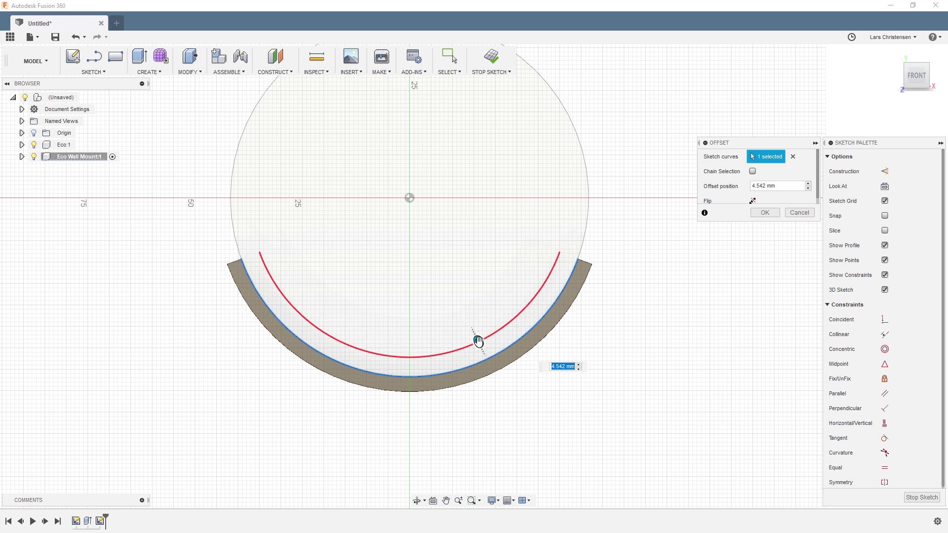
type("3.5")
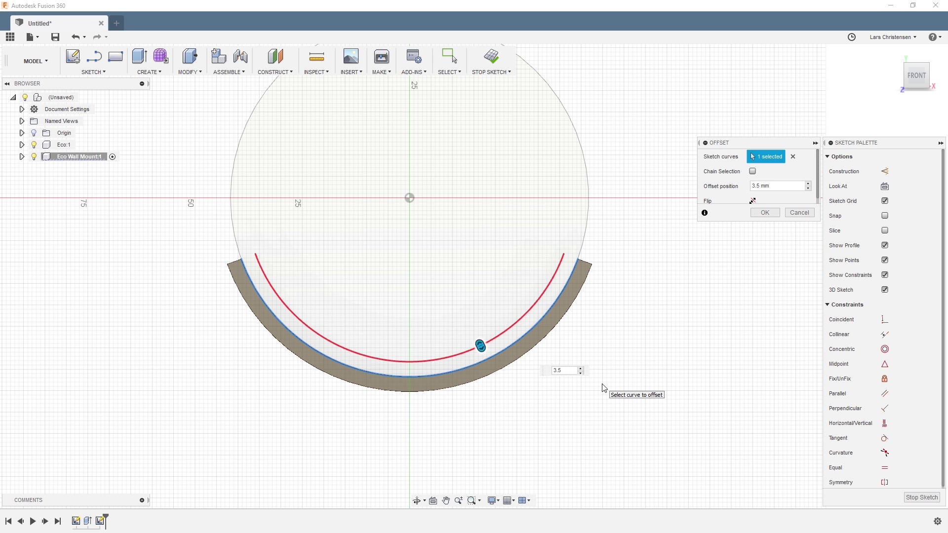
key("Return")
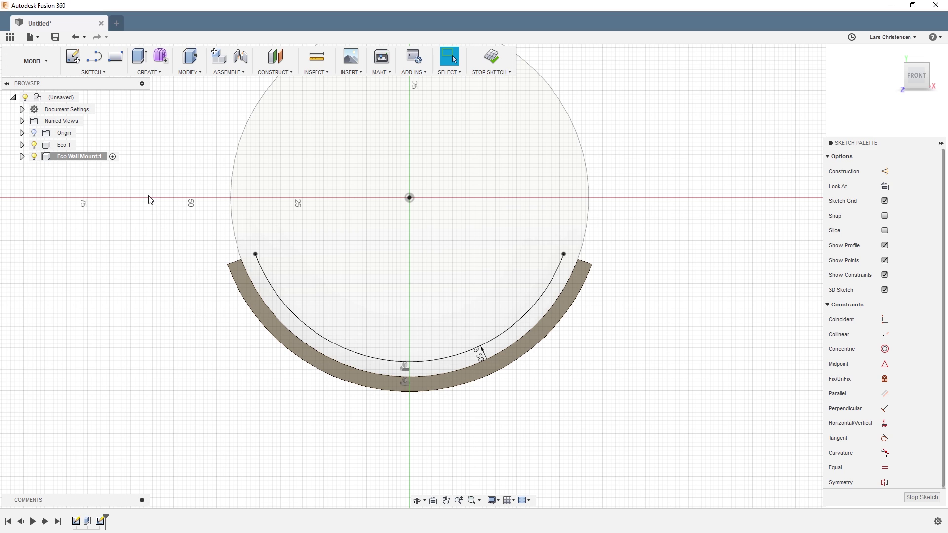
Close both ends of the 3.5 mm strip with short segments and finish the sketch.
key("a")
left_click(241, 260)
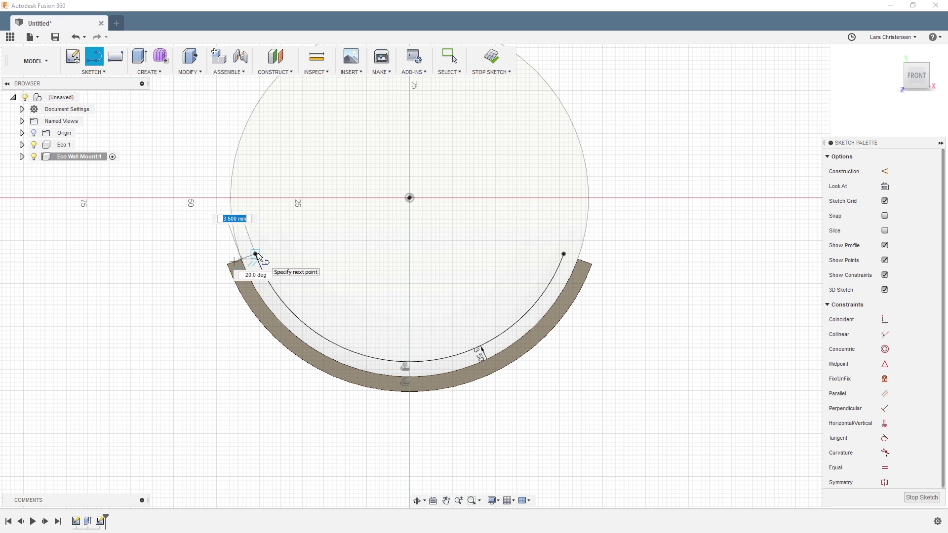
left_click(255, 255)
left_click(578, 259)
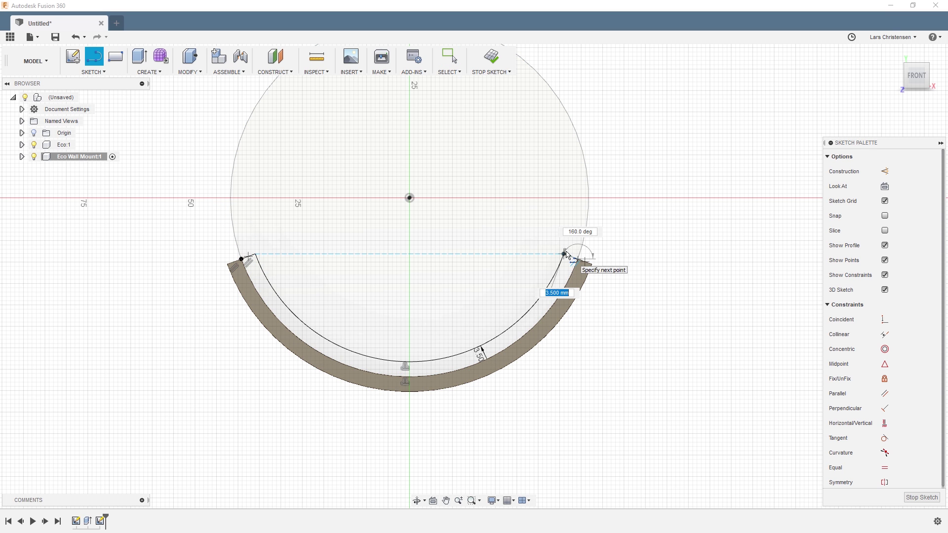
left_click(564, 254)
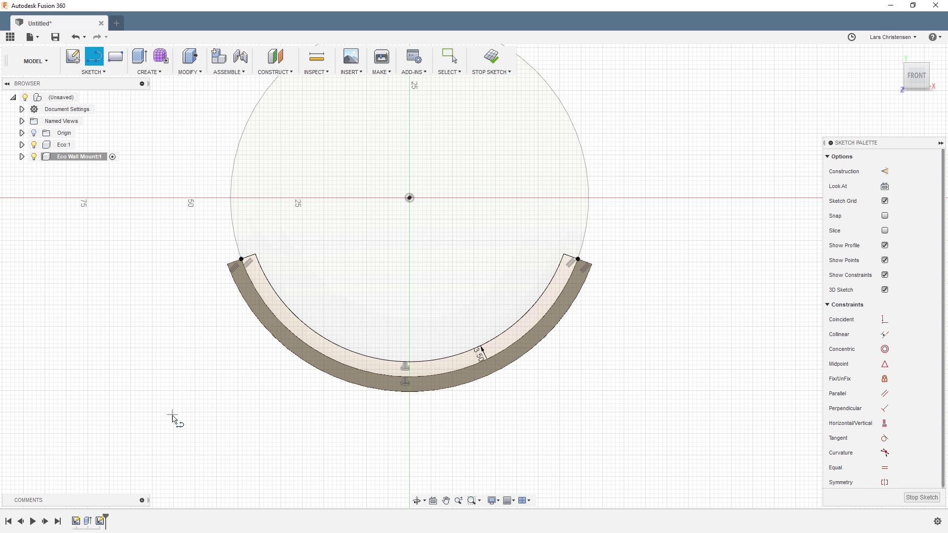
key("q")
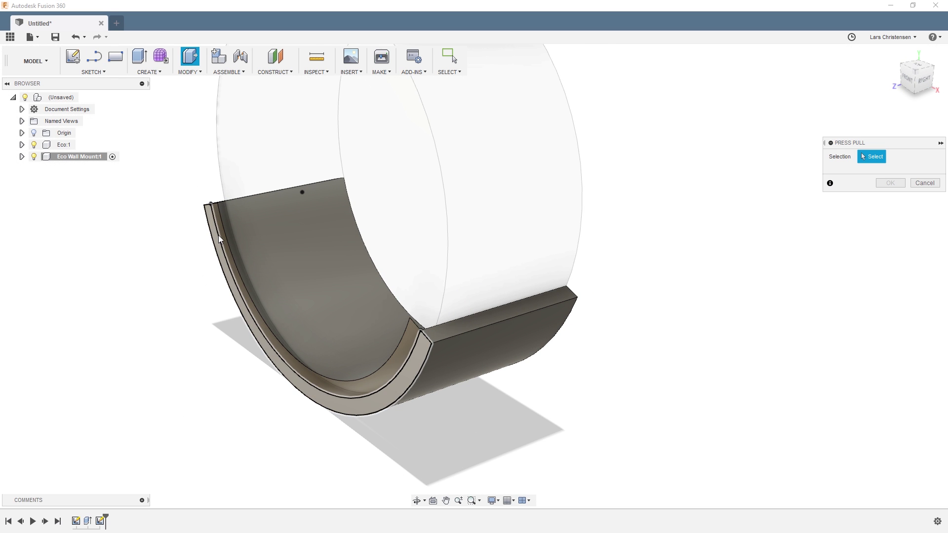
Extrude the thin strip -3.2 mm, joining it to the cradle as an inner lip.
left_click(220, 235)
scroll(200, 329, "up", 1)
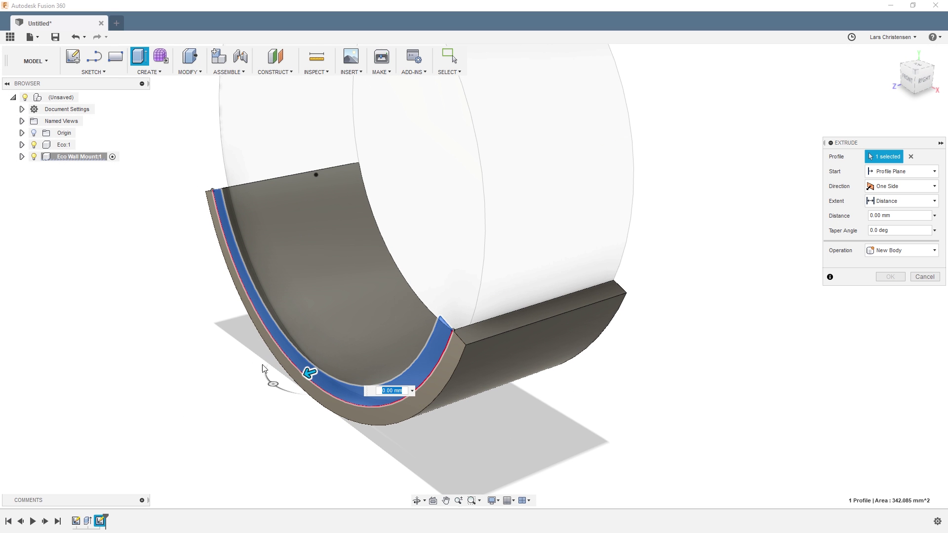
left_click_drag(299, 375, 317, 370)
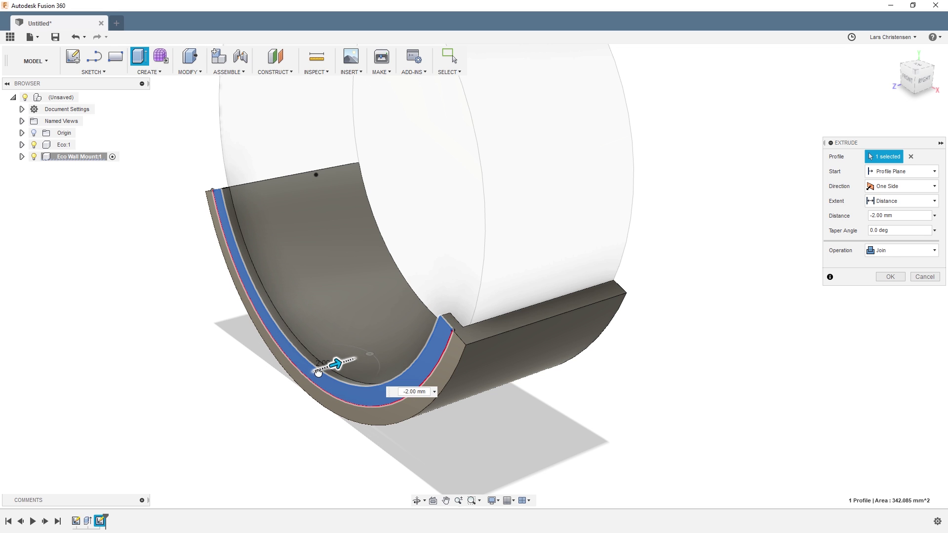
middle_click_drag(127, 438, 477, 420, "shift")
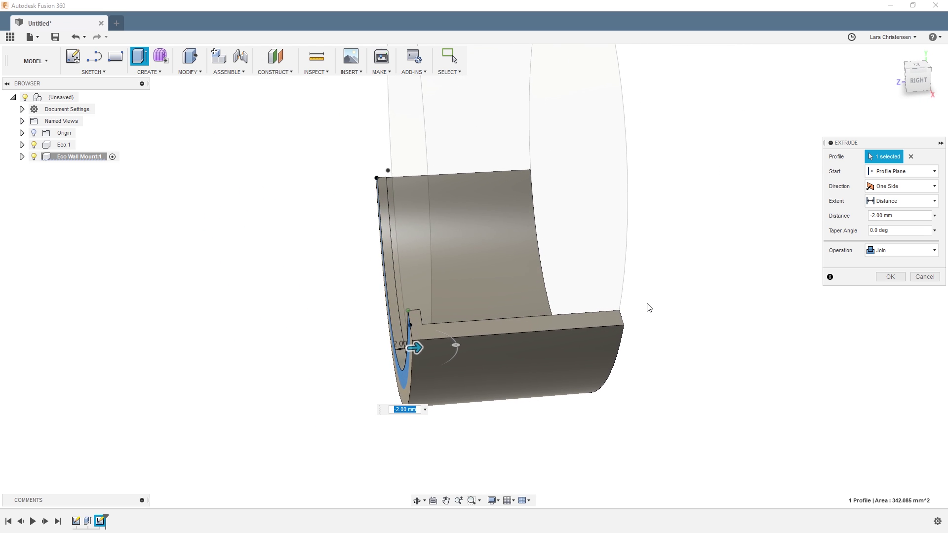
middle_click_drag(654, 310, 464, 446, "shift")
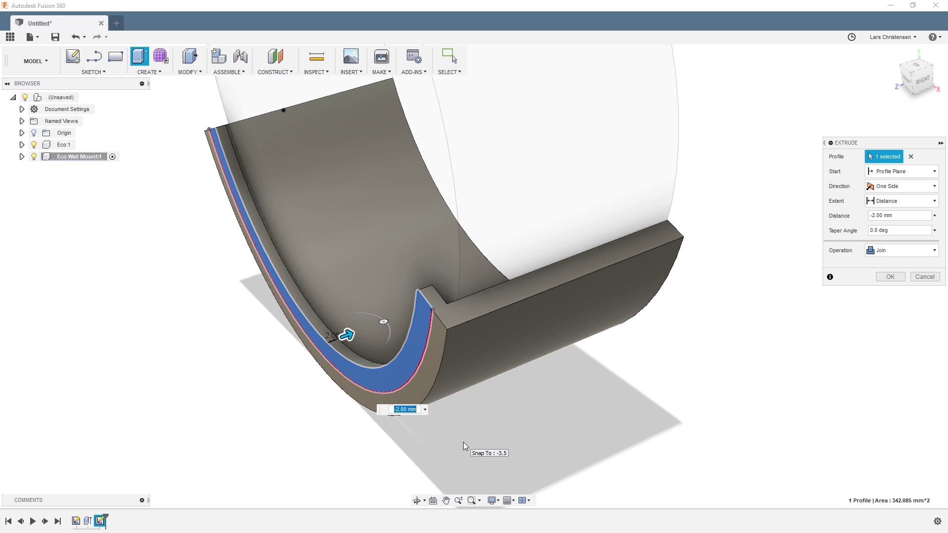
type("-3.2")
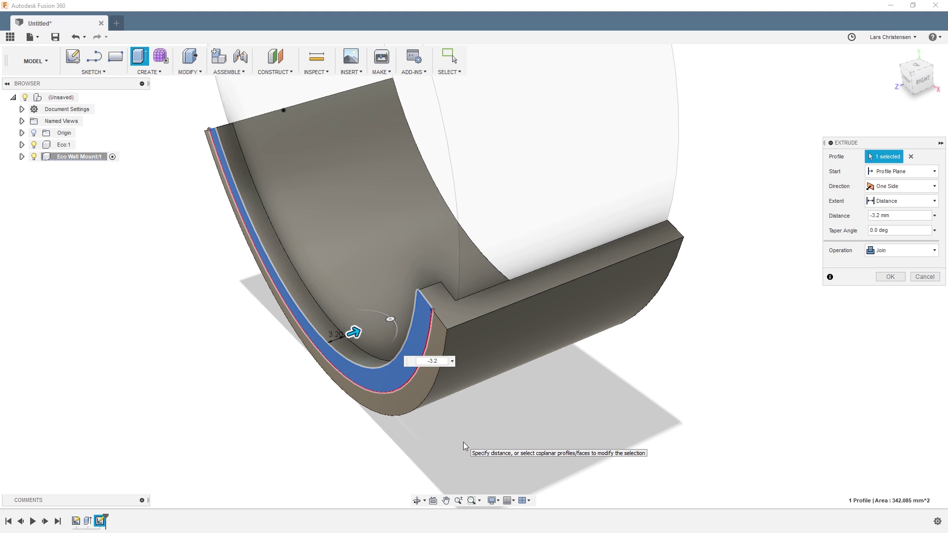
key("Return")
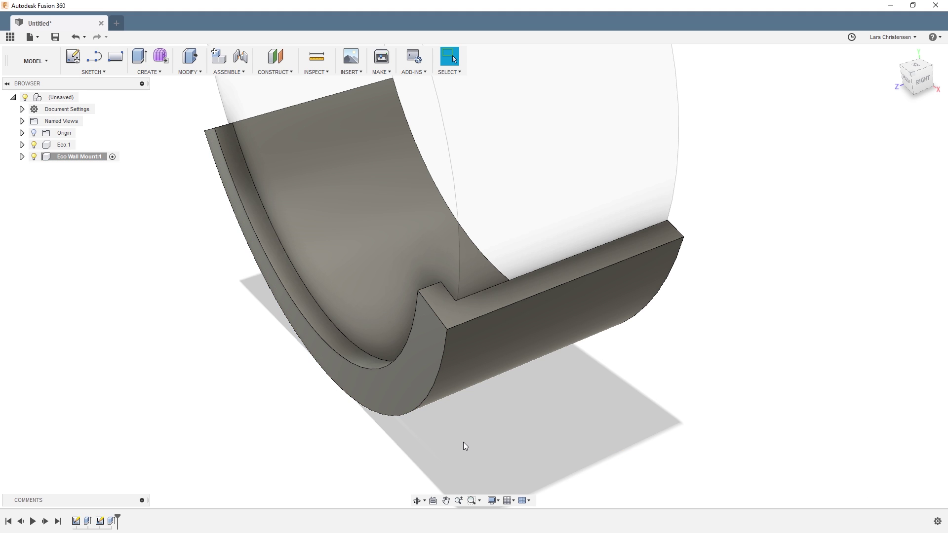
middle_click_drag(470, 444, 400, 328, "shift")
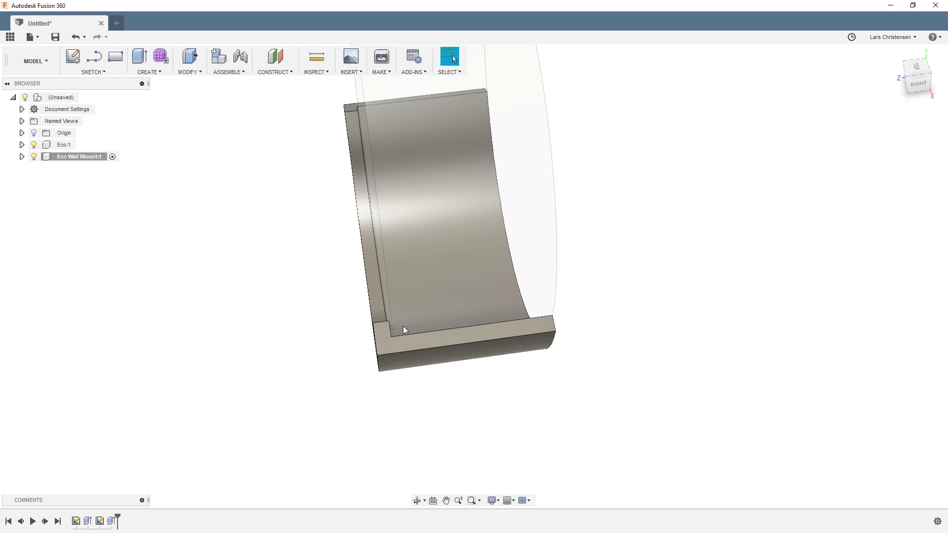
Reactivate the top-level assembly and apply Paint - Enamel Glossy (Black) to the cylinder body.
left_click(85, 97)
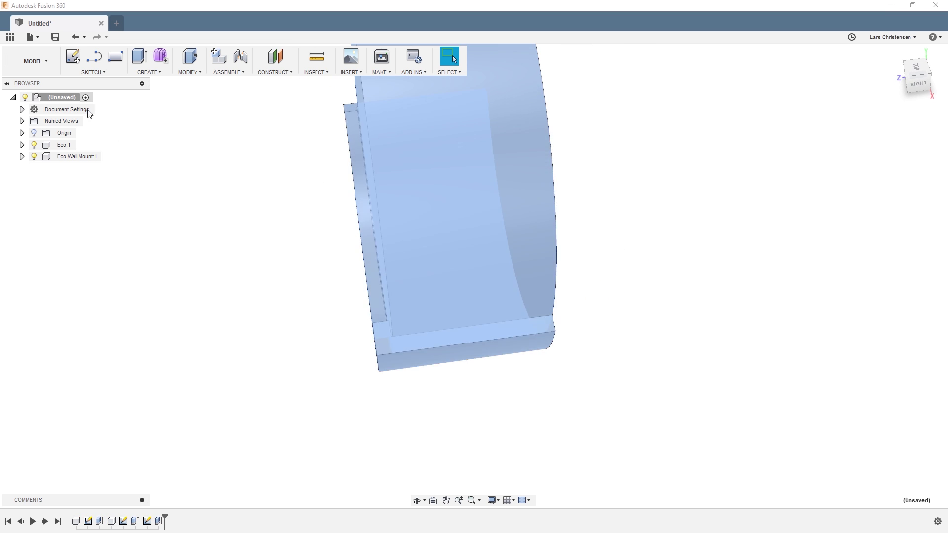
middle_click_drag(267, 367, 365, 276, "shift")
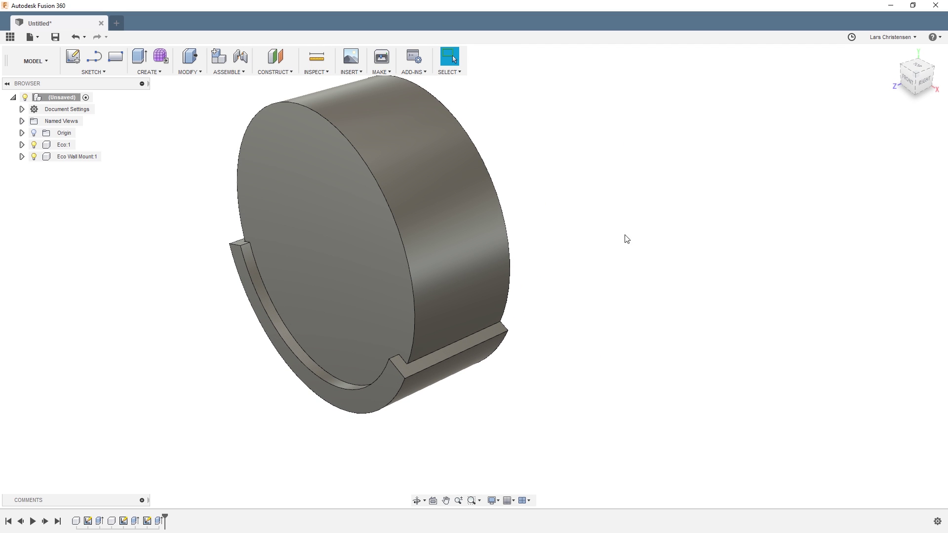
right_click(606, 180)
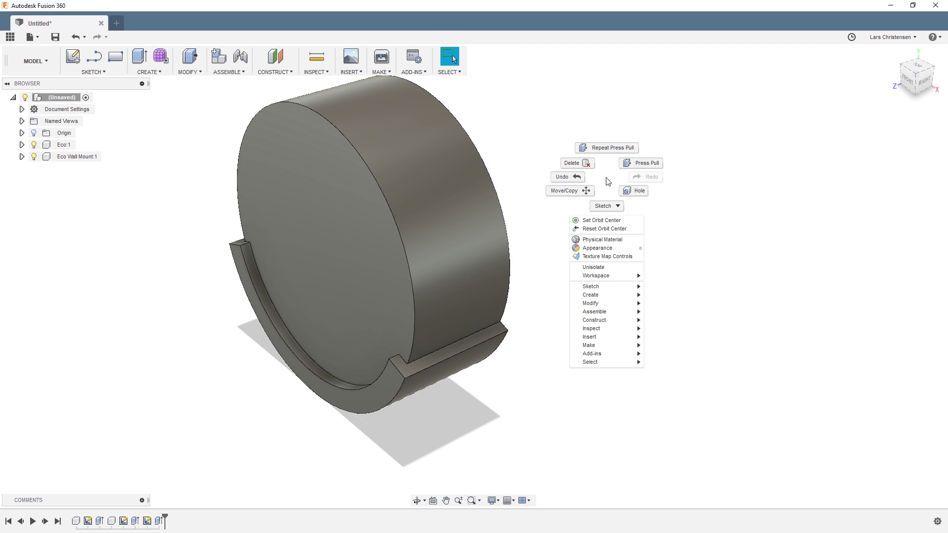
left_click(597, 247)
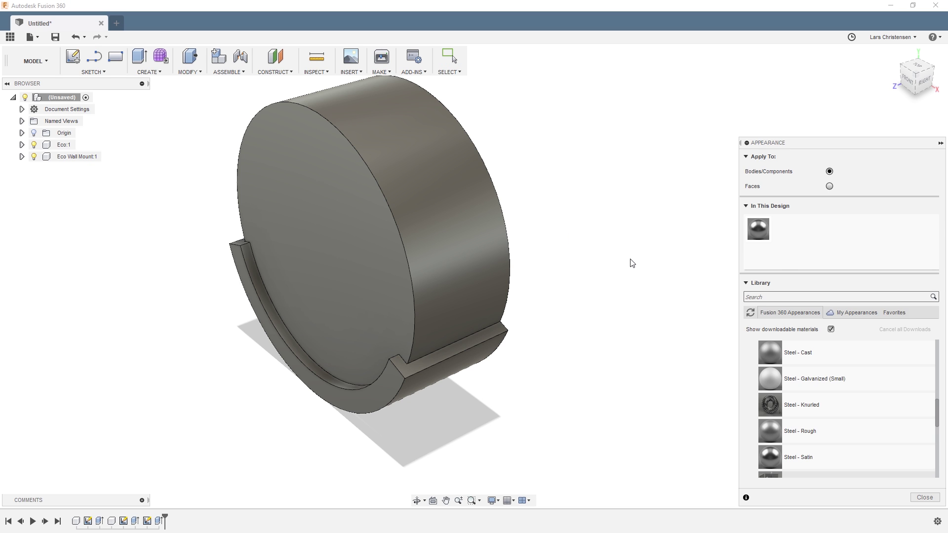
scroll(827, 375, "up", 8)
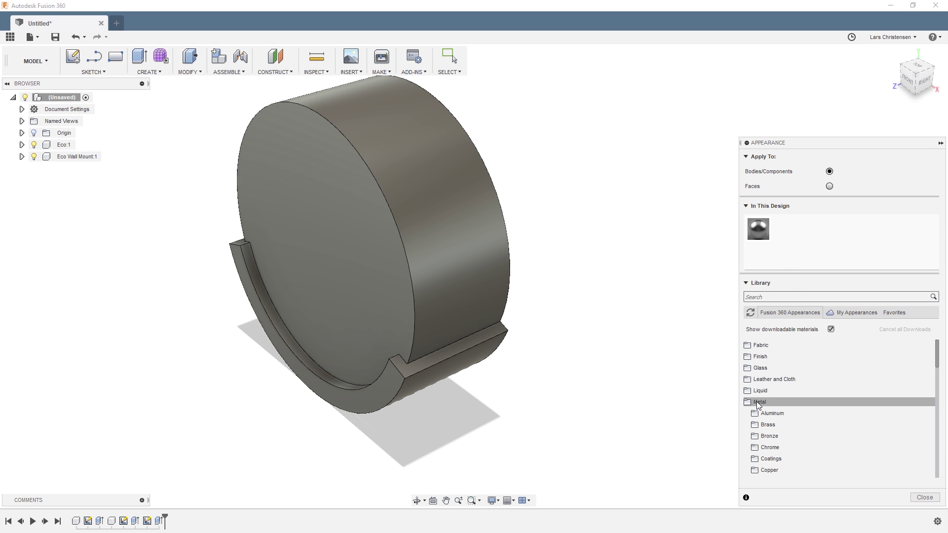
left_click(759, 402)
left_click(760, 448)
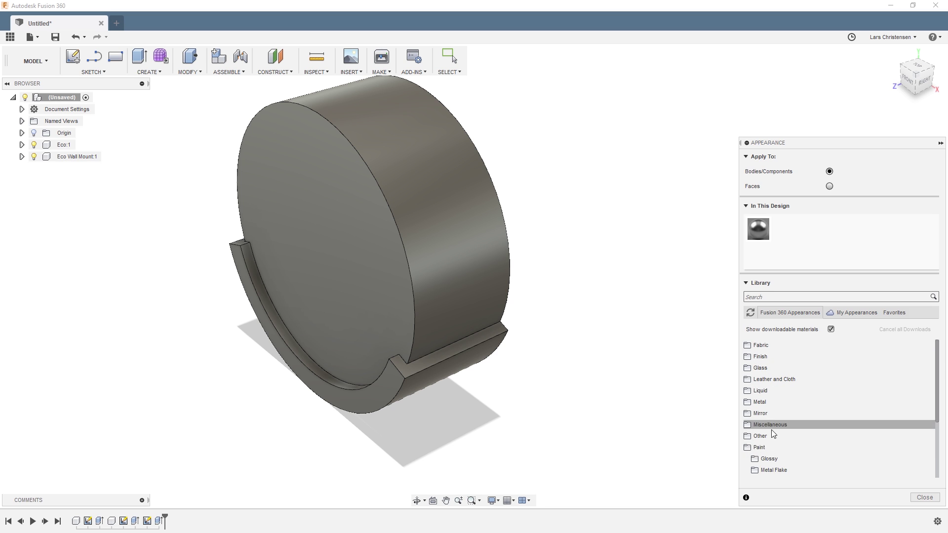
left_click(775, 460)
scroll(780, 454, "down", 1)
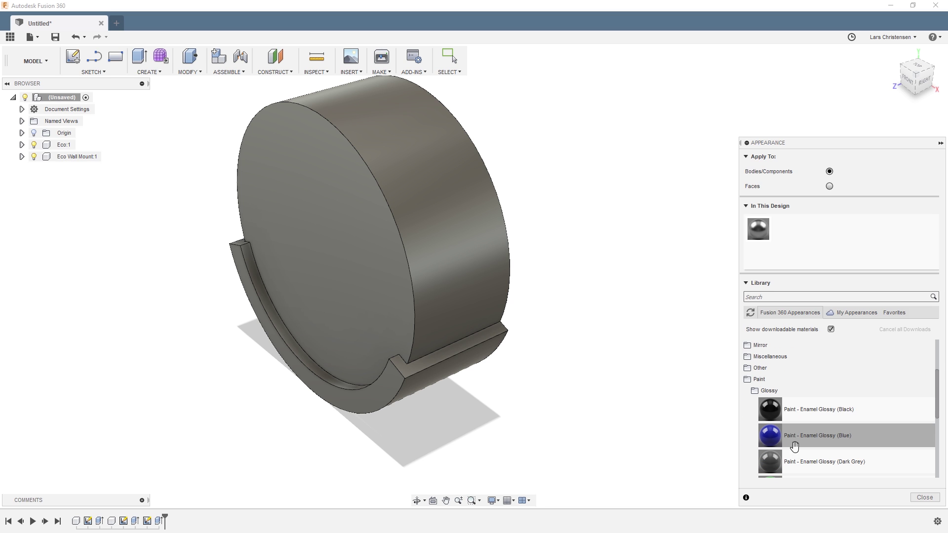
left_click_drag(773, 417, 499, 276)
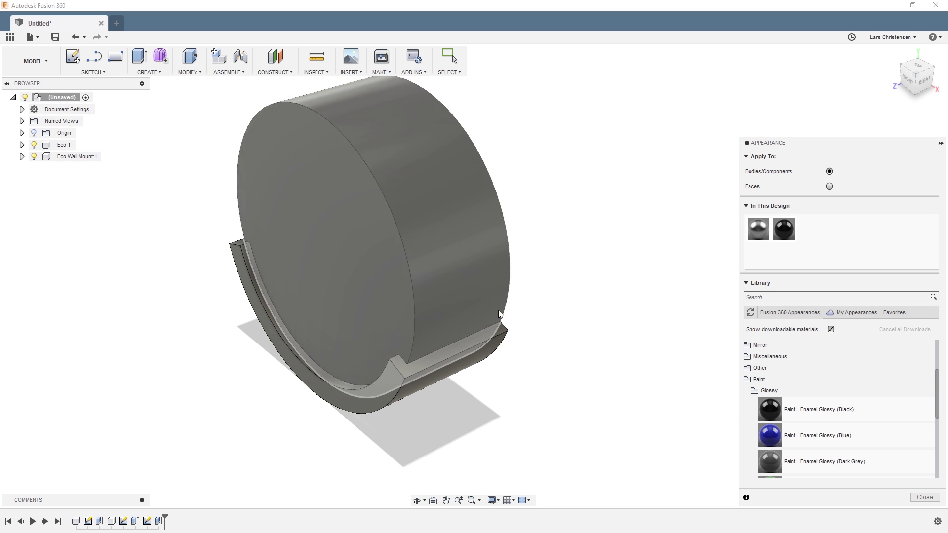
left_click(925, 497)
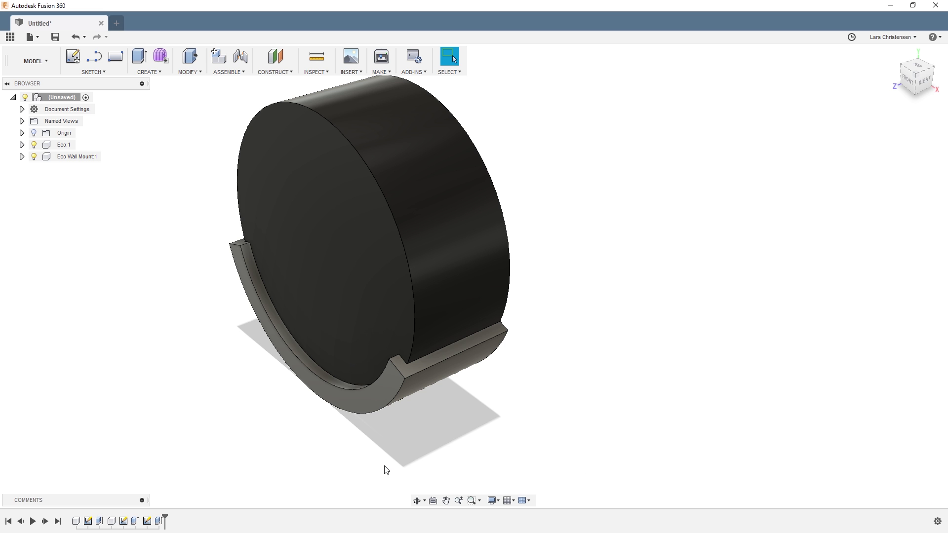
middle_click_drag(386, 469, 257, 228, "shift")
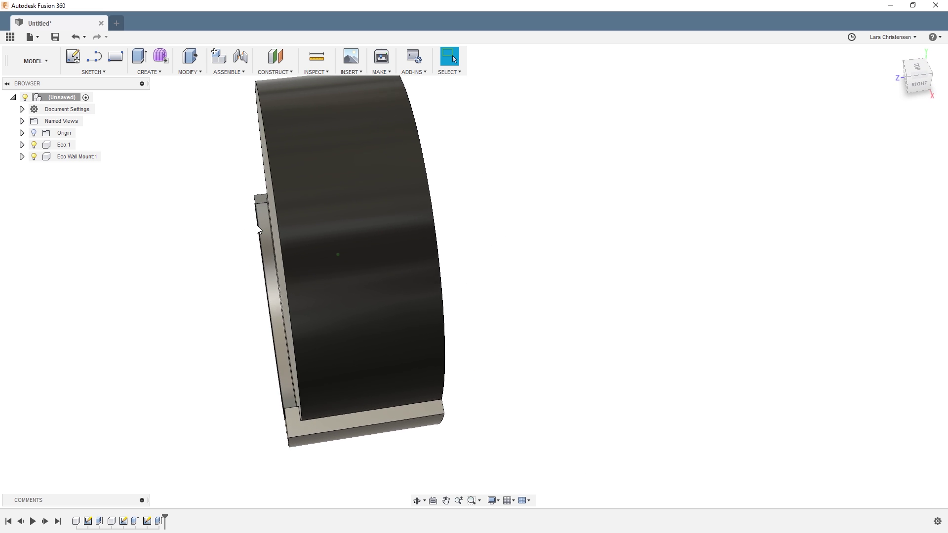
Zoom in close on the wall mount, then return to the home view.
scroll(257, 228, "up", 6)
middle_click_drag(222, 182, 156, 262, "shift")
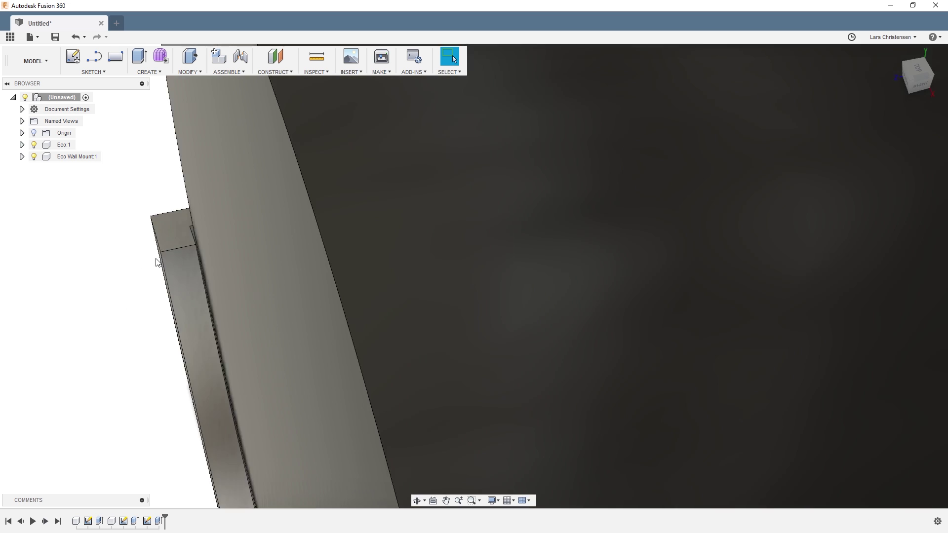
key("F6")
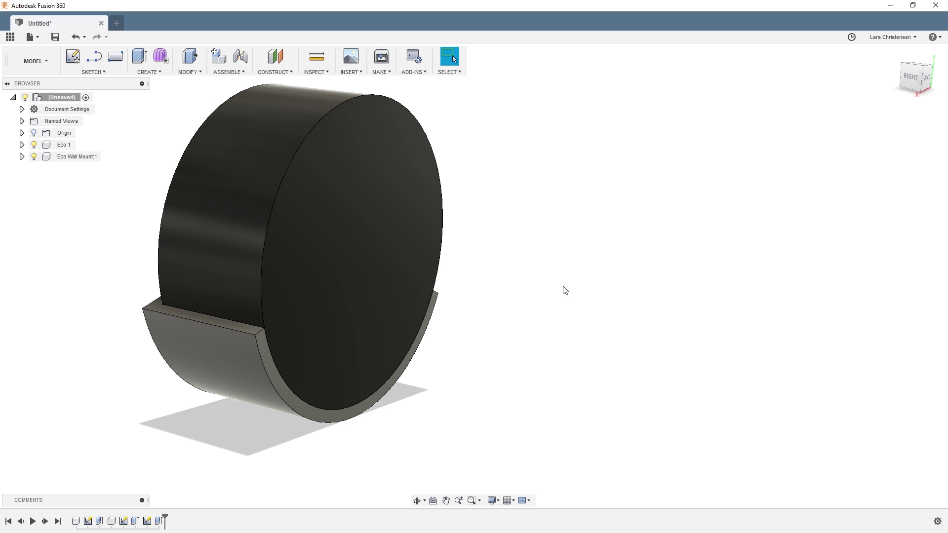
Sketch on the cylinder's end face, projecting both arc end edges, the outer arc and circle outline.
left_click(73, 57)
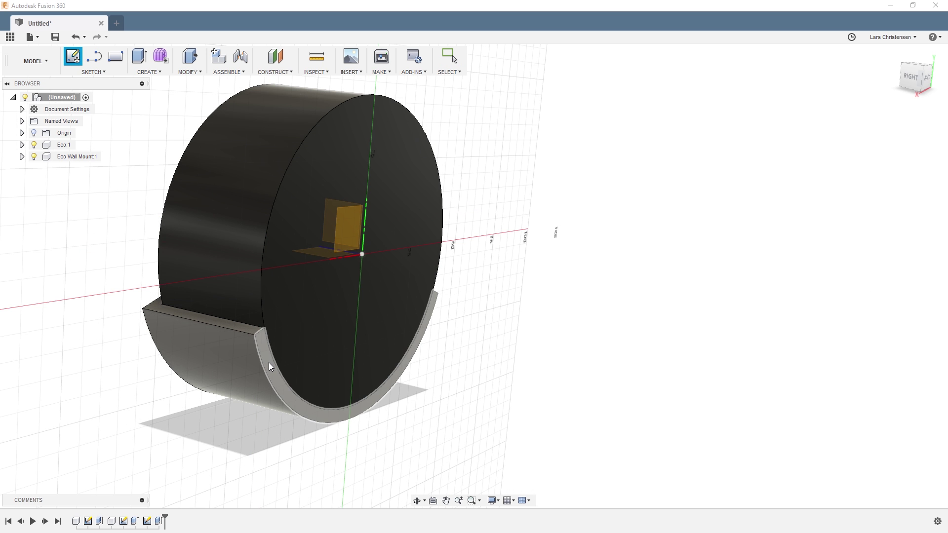
left_click(269, 362)
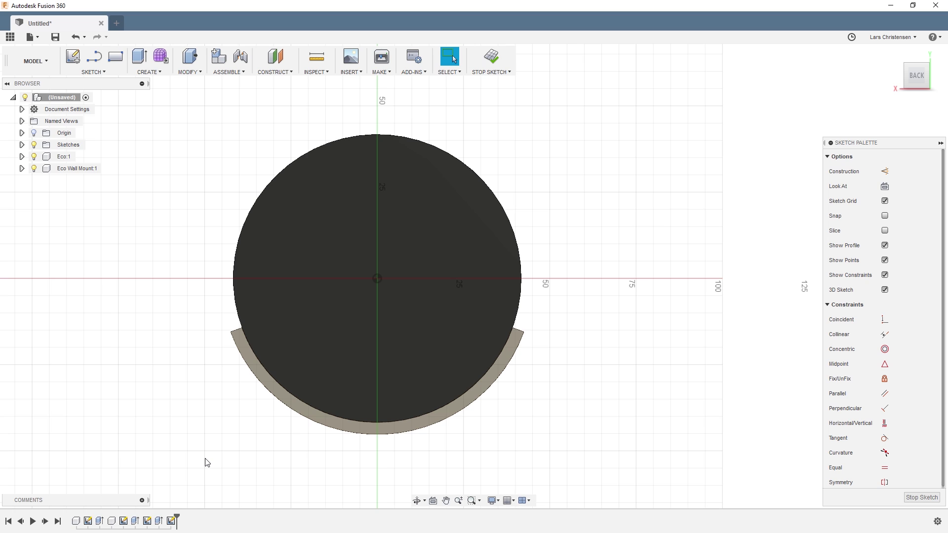
key("p")
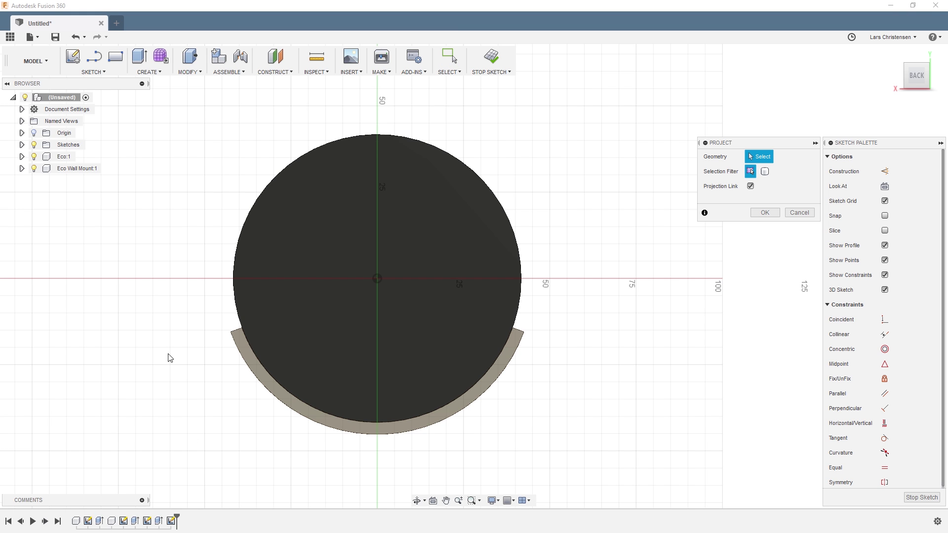
left_click(237, 335)
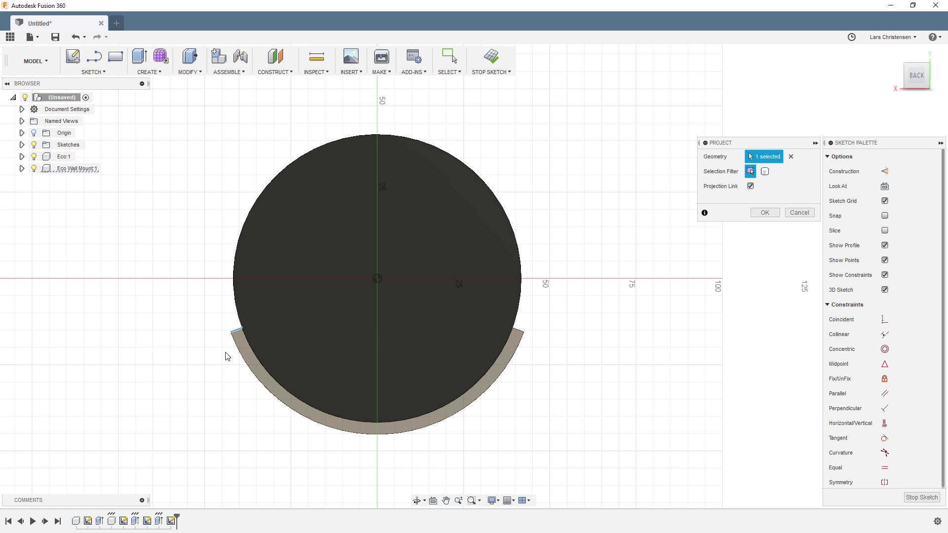
left_click(314, 427)
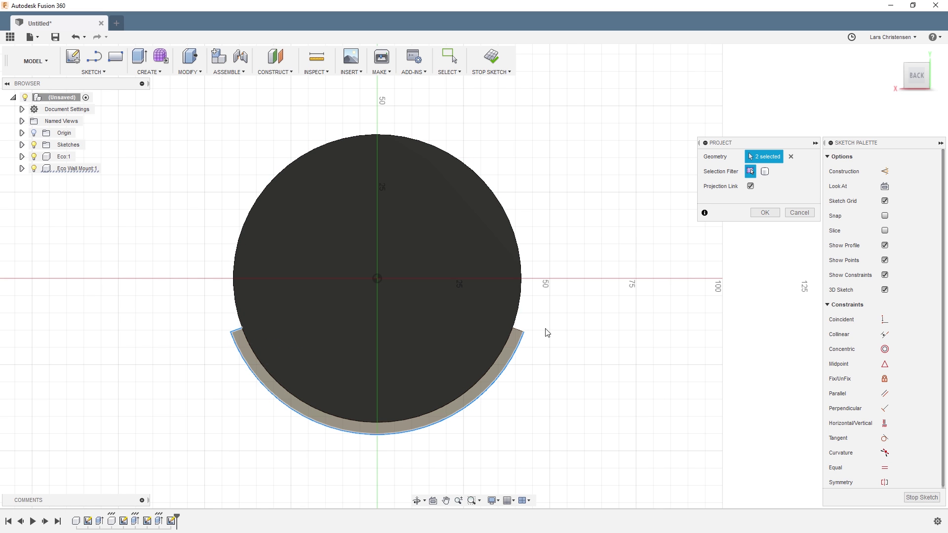
left_click(519, 331)
left_click(500, 205)
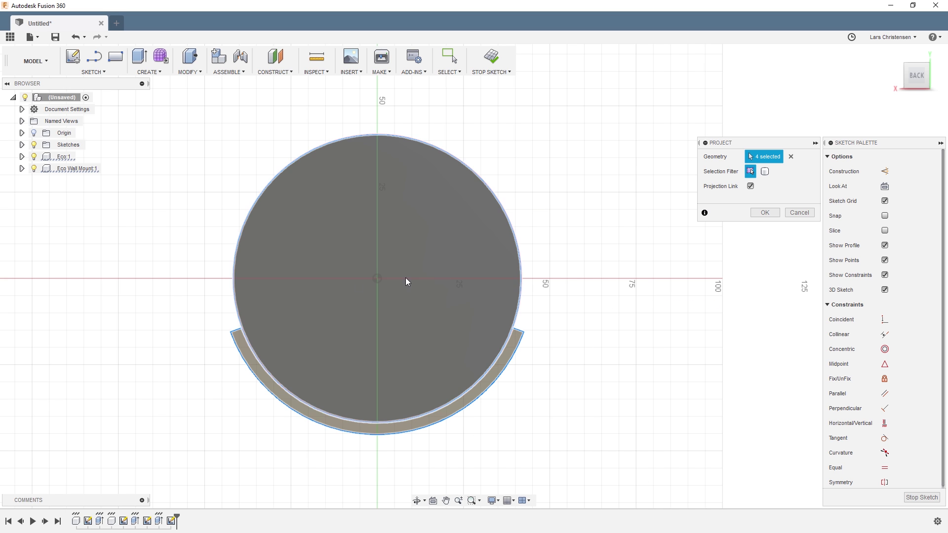
left_click(765, 212)
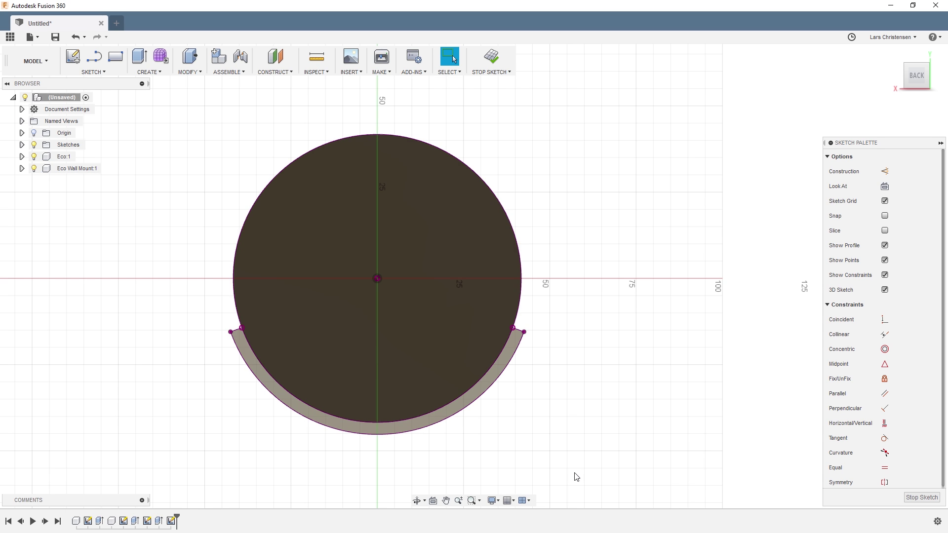
right_click(608, 432)
left_click(637, 394)
Extrude the circle and crescent profiles 5 mm, joined to the wall mount.
key("q")
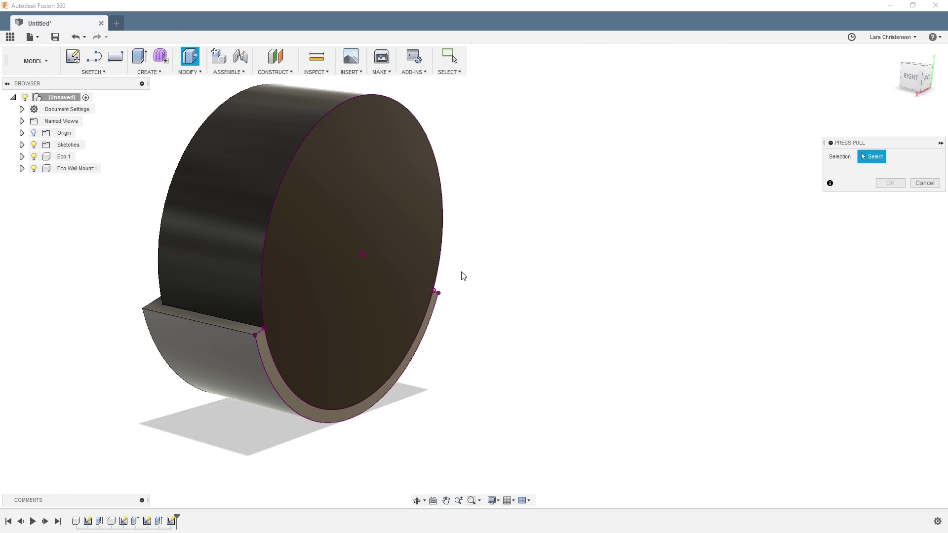
left_click(347, 252)
left_click(287, 393)
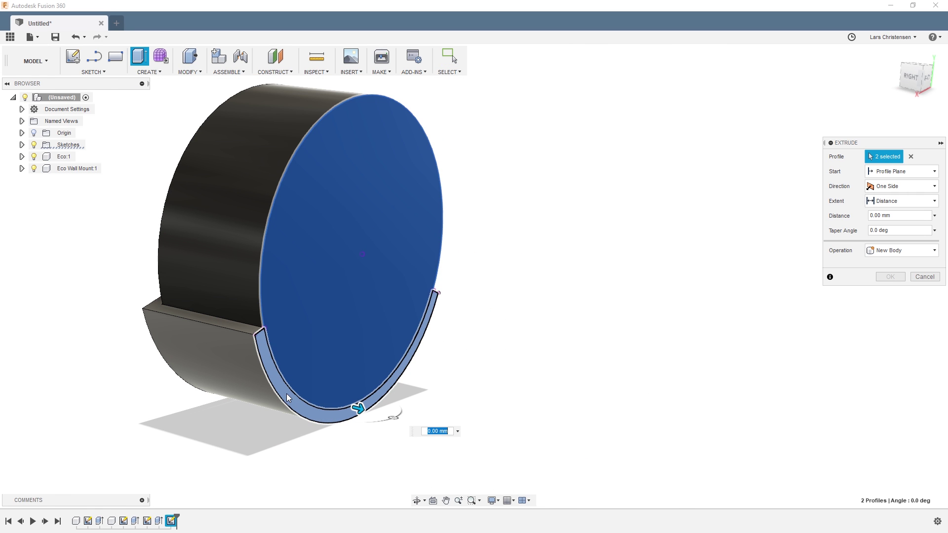
left_click_drag(360, 409, 375, 413)
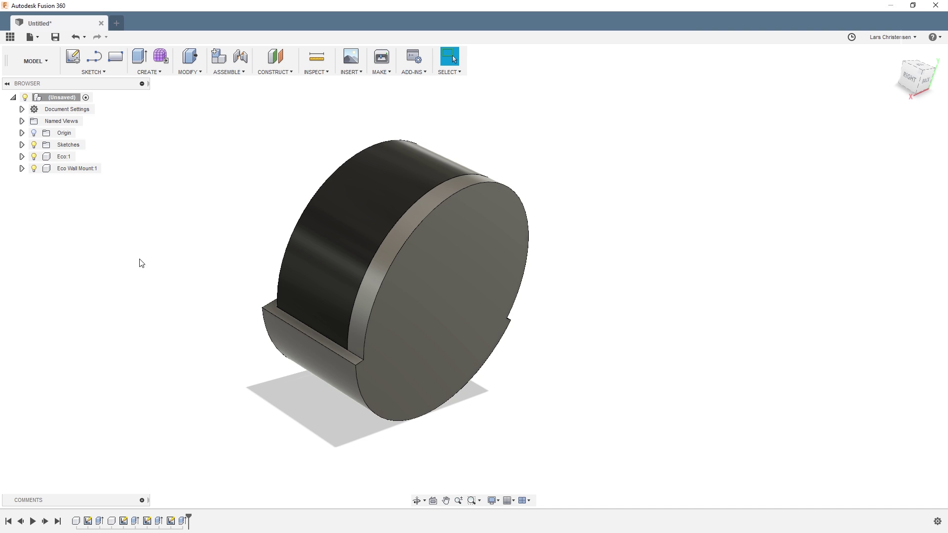
Hide the Eco cylinder body and orbit around the bare wall mount.
left_click(34, 157)
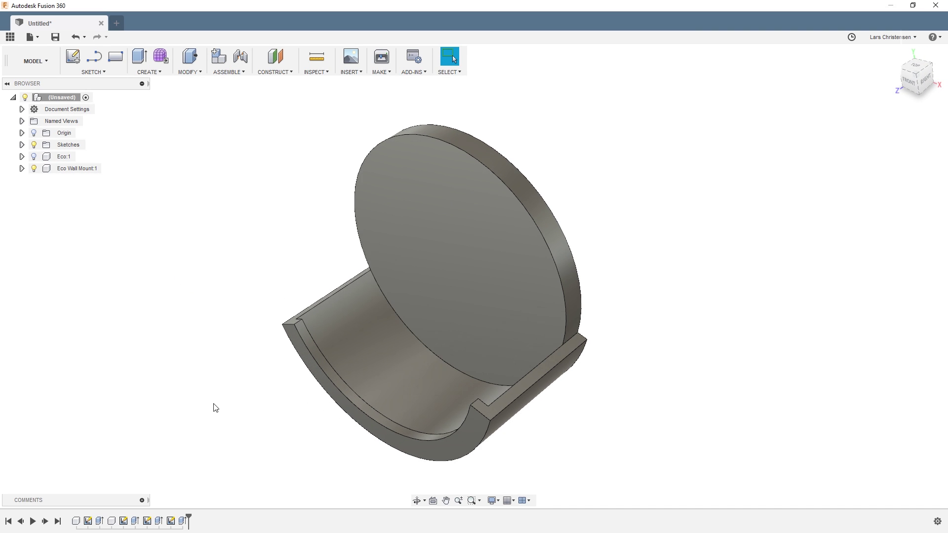
middle_click_drag(215, 407, 395, 347, "shift")
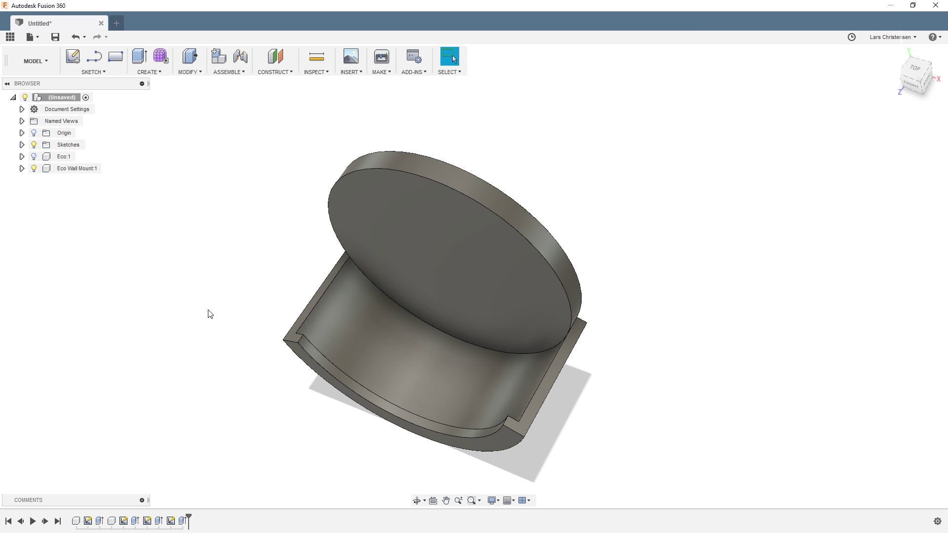
middle_click_drag(273, 350, 457, 417, "shift")
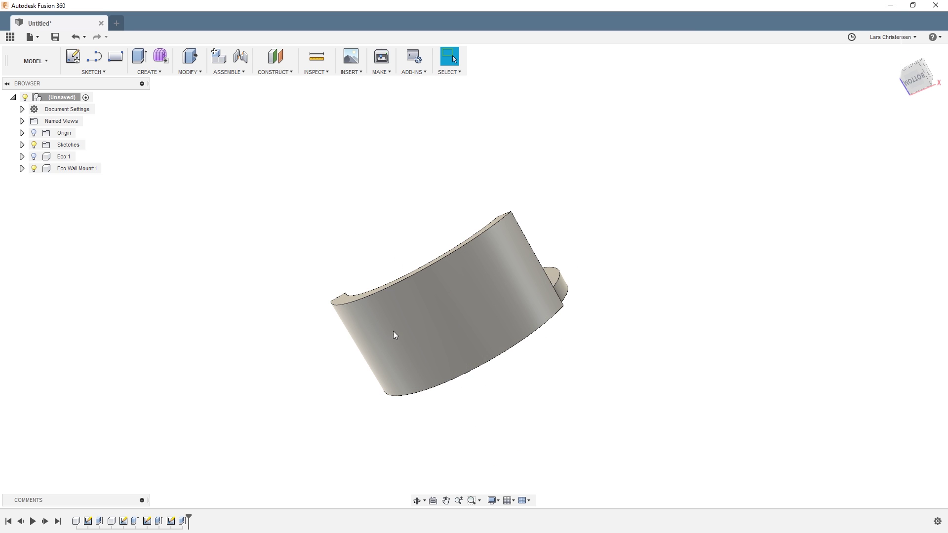
mouse_move(394, 332)
middle_mouse_down("shift")
mouse_move(425, 412)
mouse_move(262, 332)
middle_mouse_up("shift")
Start a new sketch on the horizontal XZ origin plane.
left_click(72, 57)
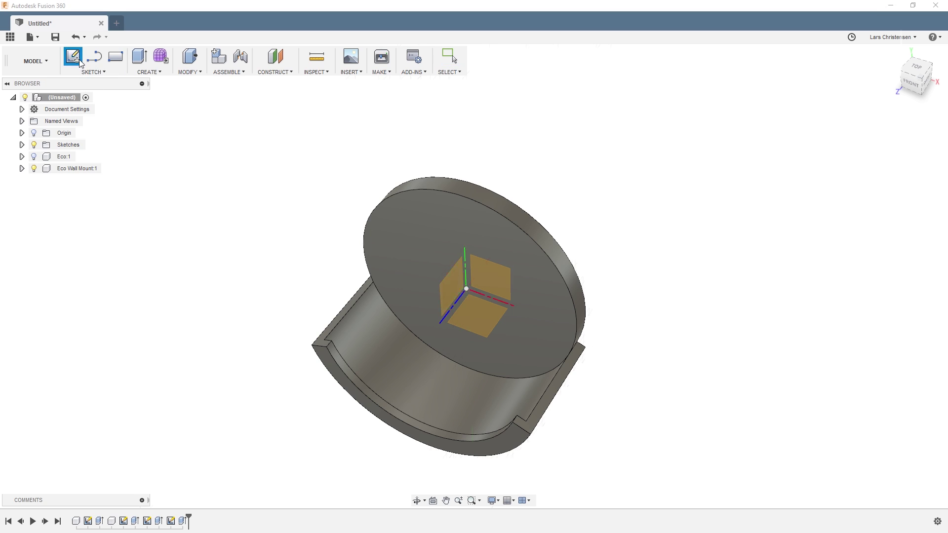
middle_click_drag(163, 216, 467, 296, "shift")
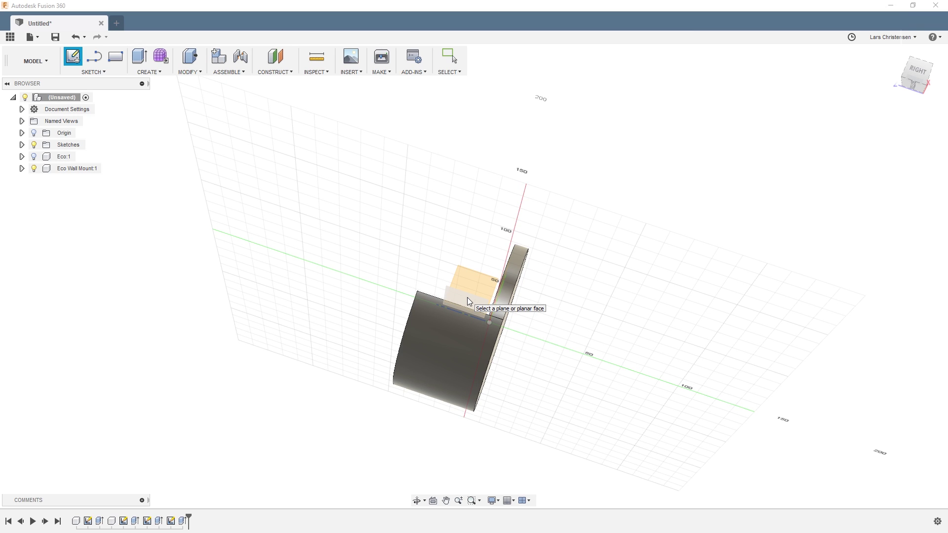
middle_click_drag(467, 297, 494, 370, "shift")
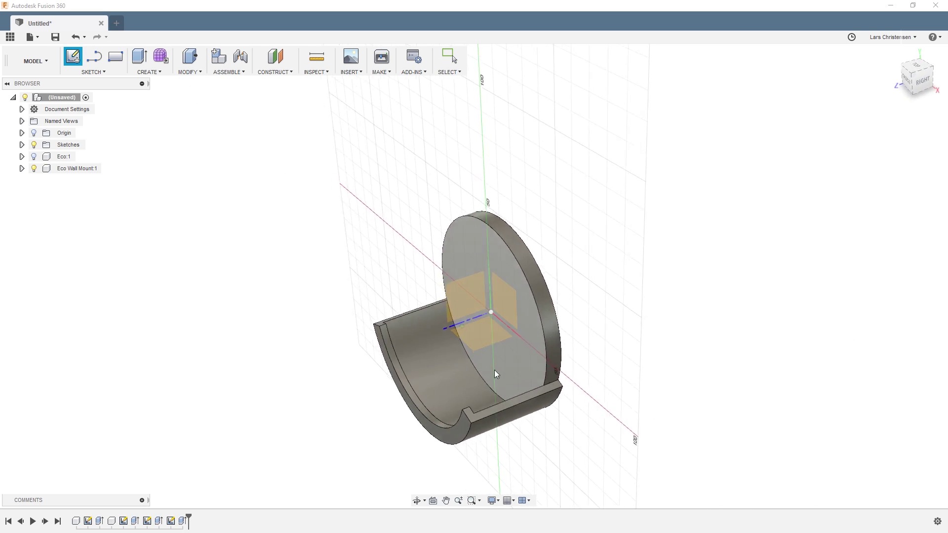
left_click(494, 369)
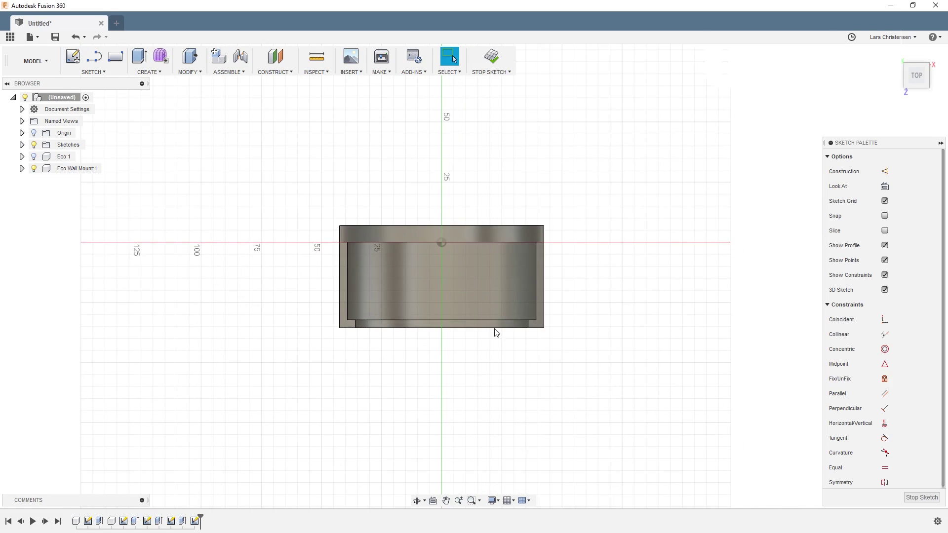
Draw a 30 × 14 mm rectangle on the mount and drag it lower on the face.
scroll(427, 276, "up", 3)
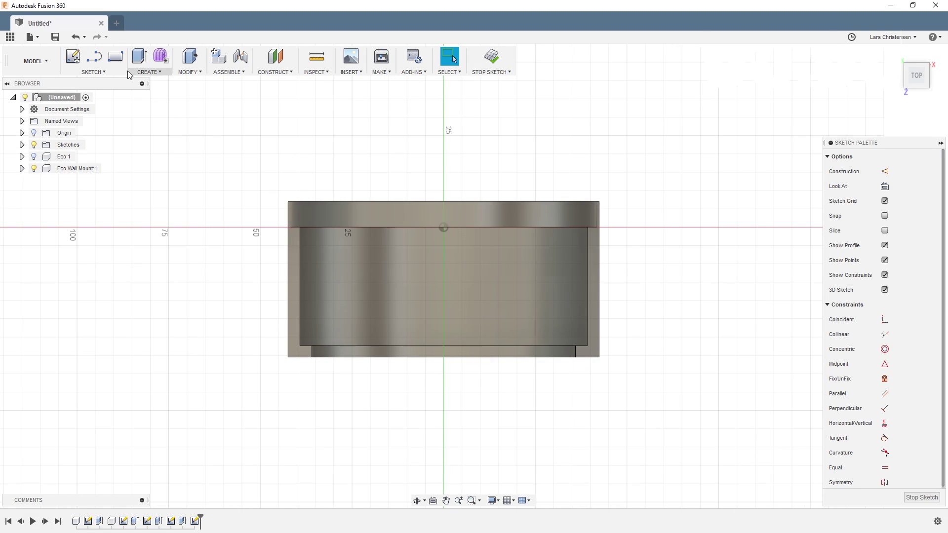
left_click(115, 56)
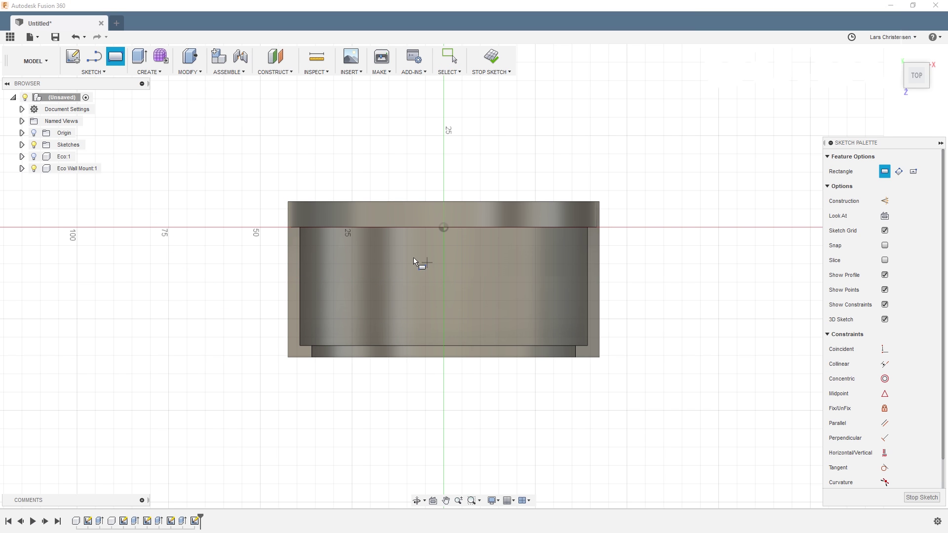
left_click(381, 260)
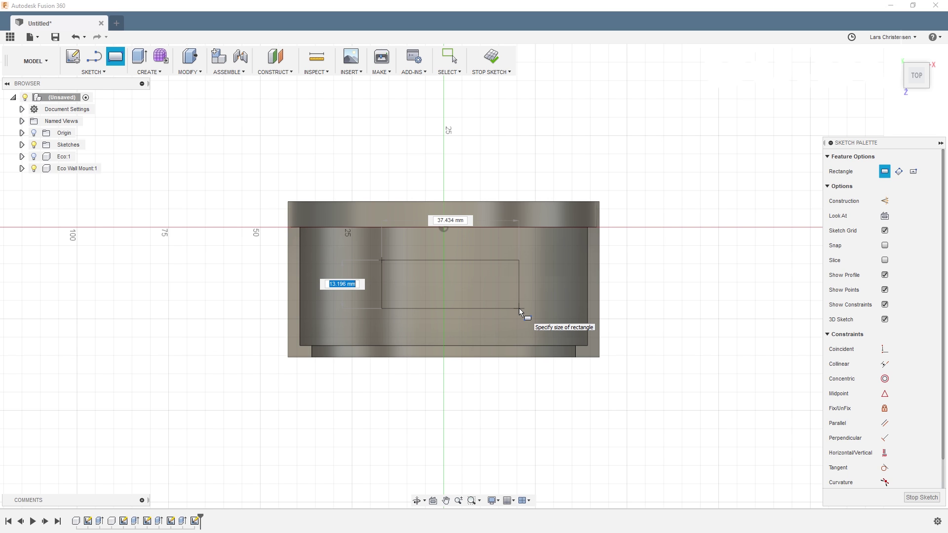
key("Tab")
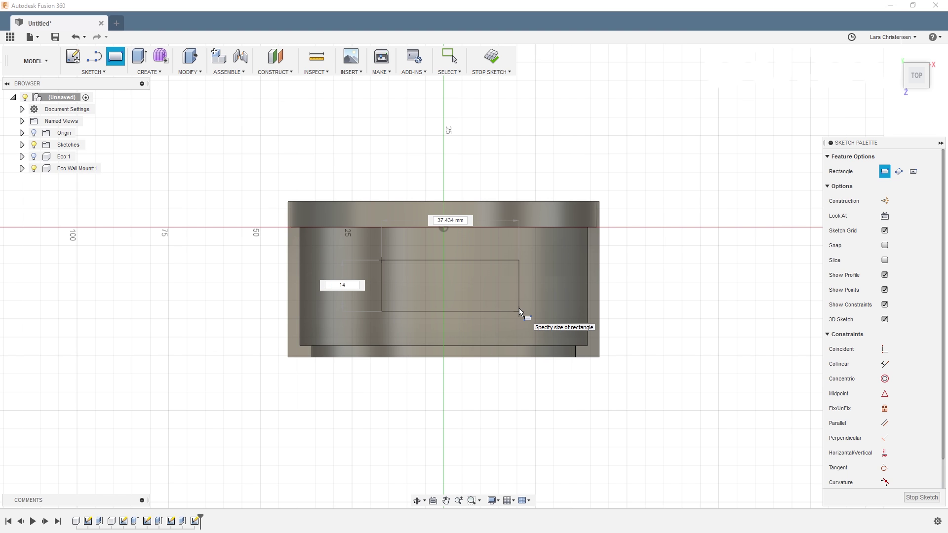
key("Tab")
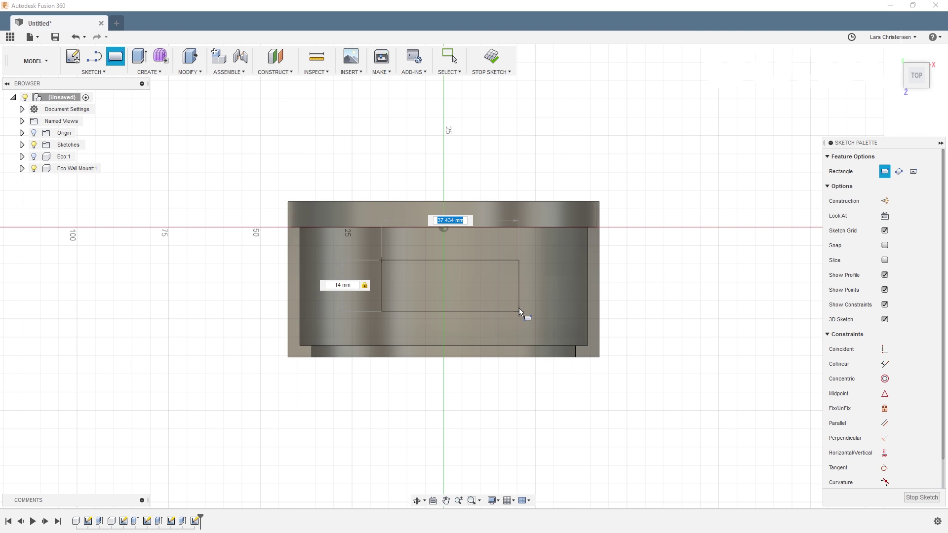
type("30")
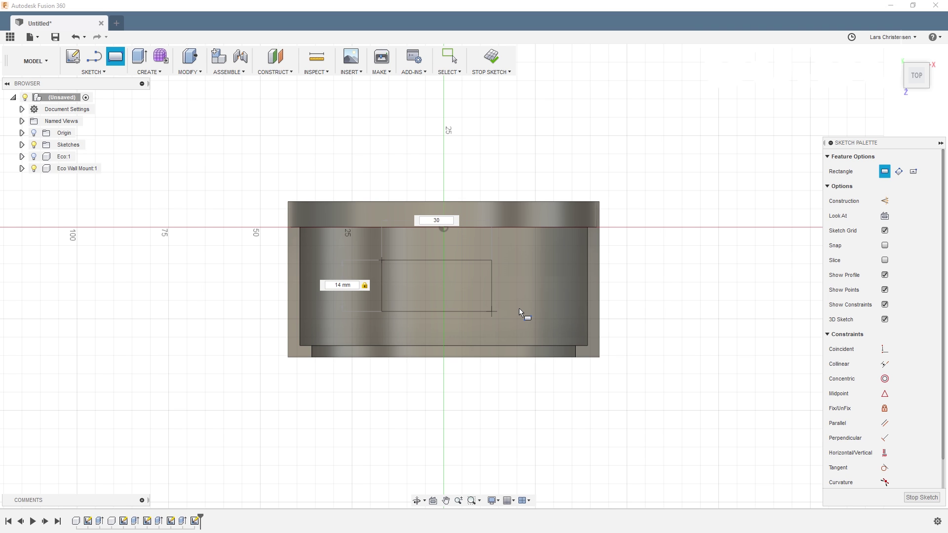
key("Tab")
key("Return")
key("Escape")
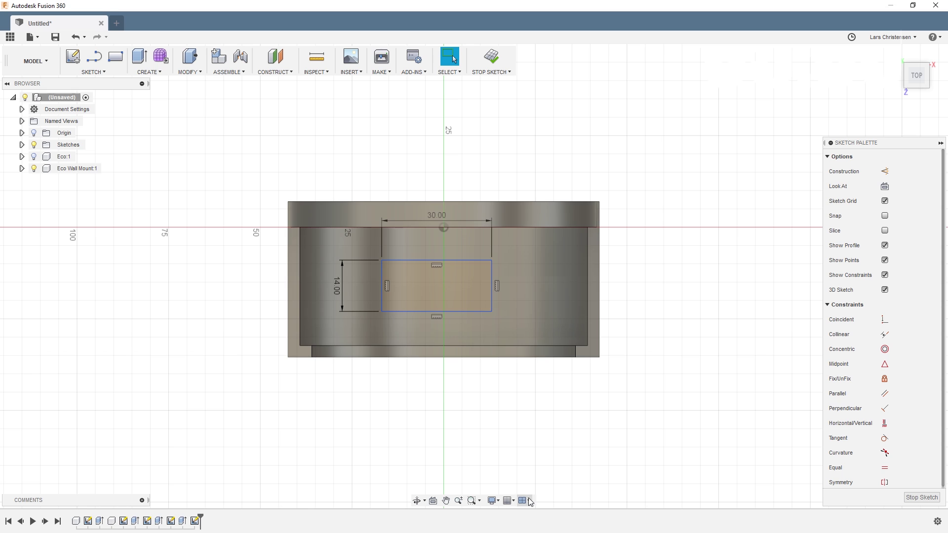
mouse_move(492, 312)
left_mouse_down()
mouse_move(441, 350)
mouse_move(440, 420)
mouse_move(661, 365)
mouse_move(439, 183)
mouse_move(294, 176)
mouse_move(452, 333)
mouse_move(515, 318)
mouse_move(491, 326)
left_mouse_up()
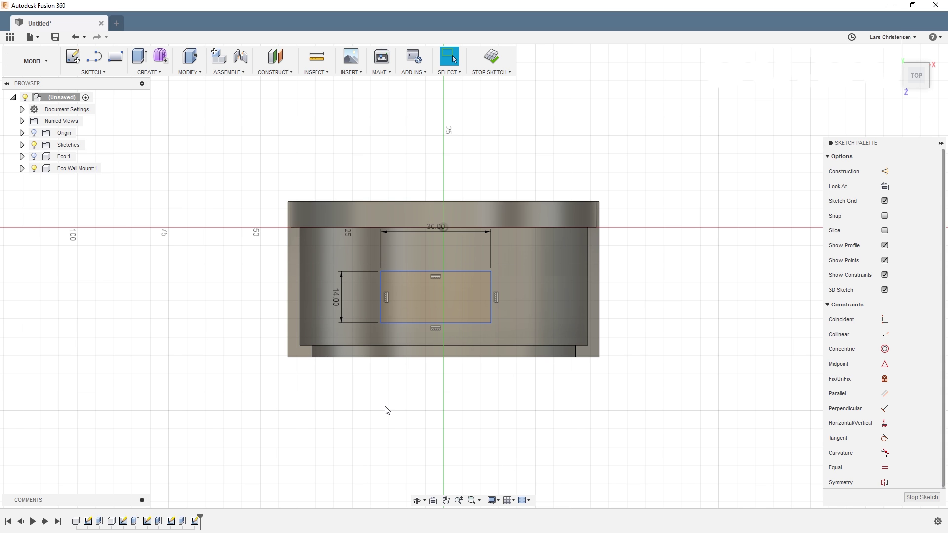
Draw a horizontal line joining the rectangle's left and right side midpoints.
key("l")
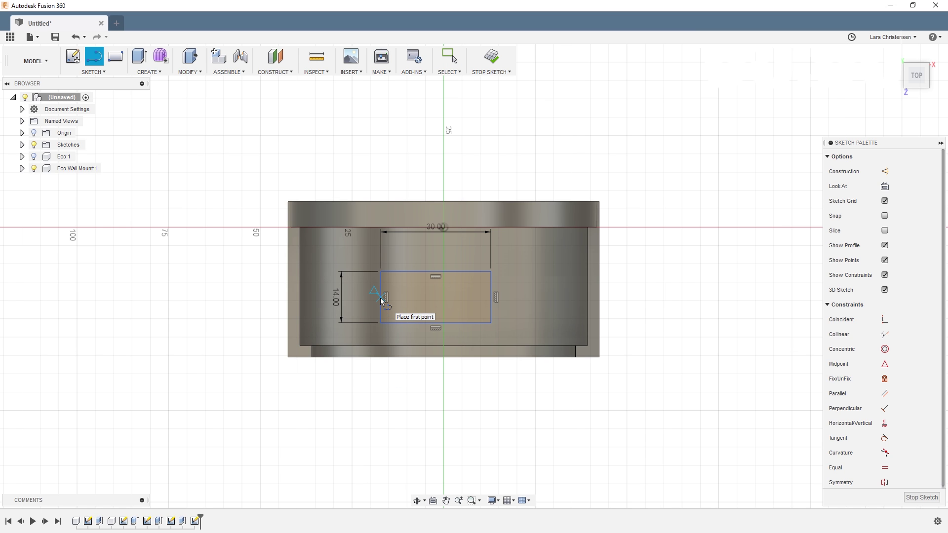
left_click(381, 298)
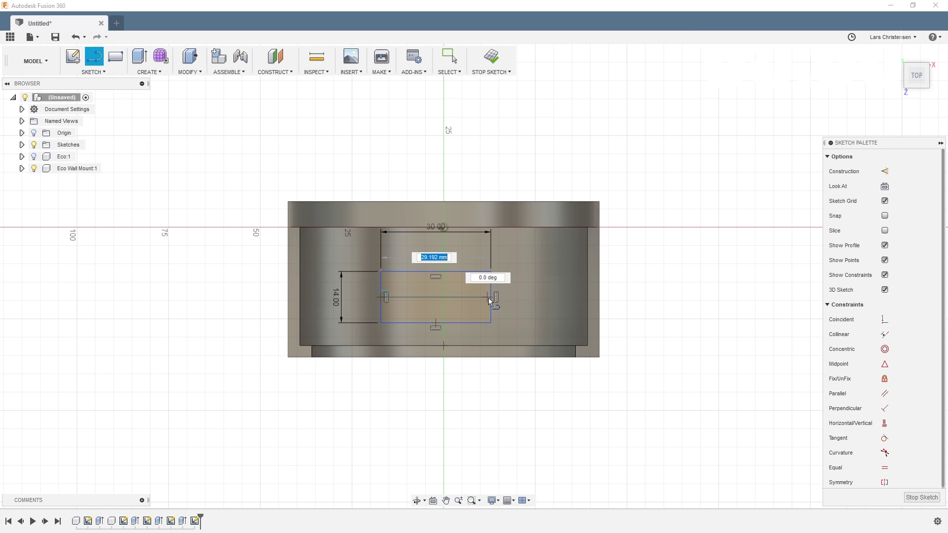
double_click(492, 297)
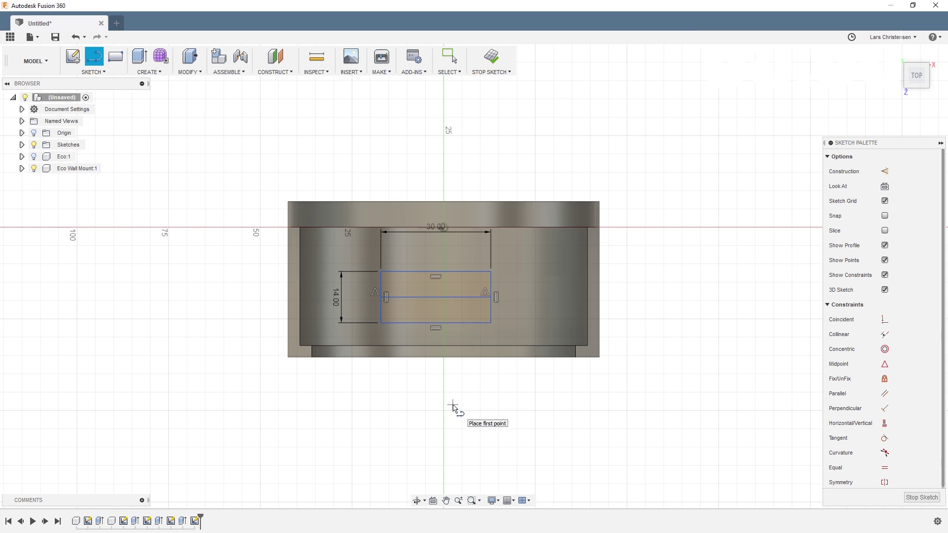
Dimension the middle line 18 mm above the mount's bottom edge, showing Eco:1 temporarily.
left_click(34, 156)
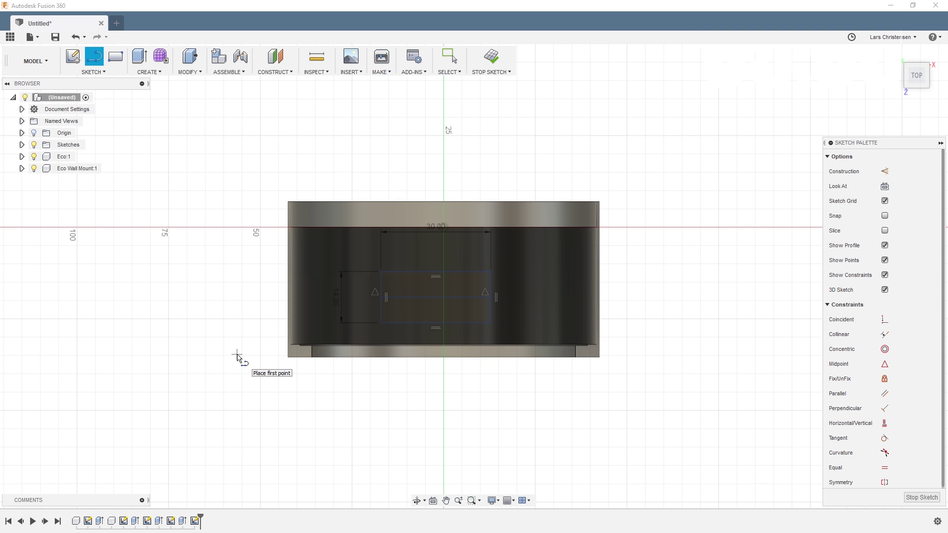
key("d")
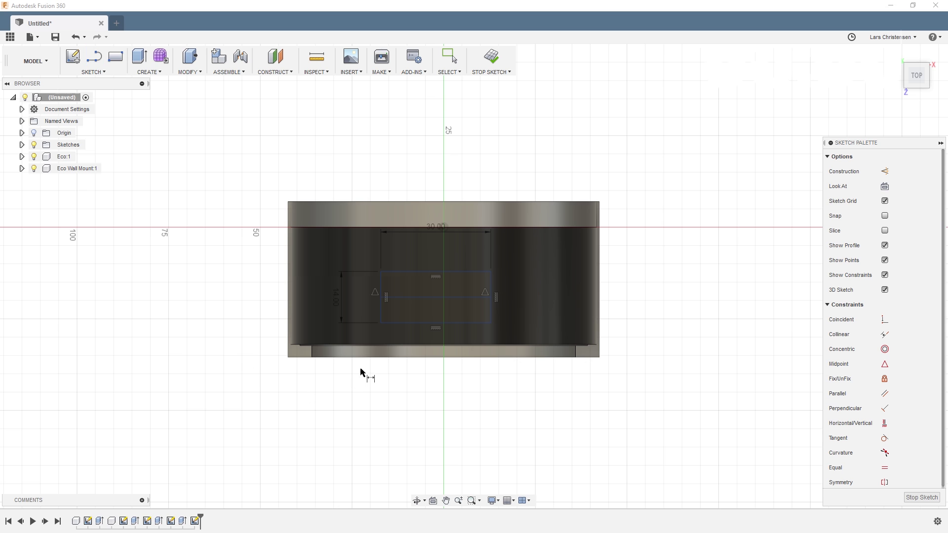
scroll(321, 364, "up", 5)
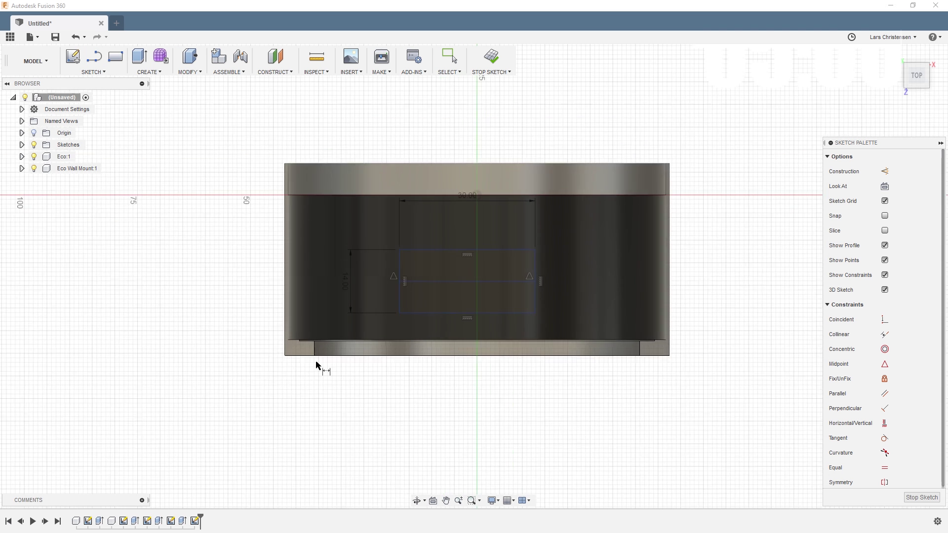
scroll(353, 367, "up", 2)
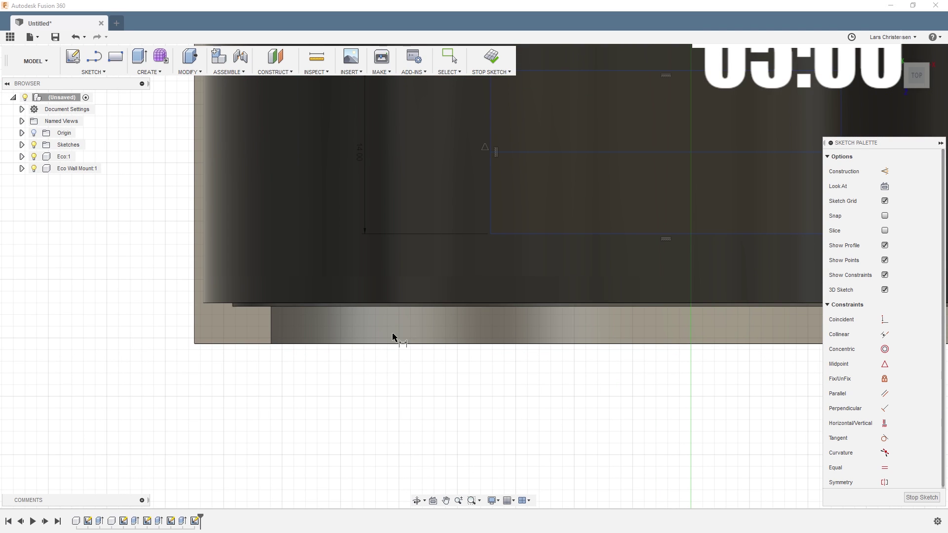
left_click(399, 303)
scroll(138, 402, "down", 4)
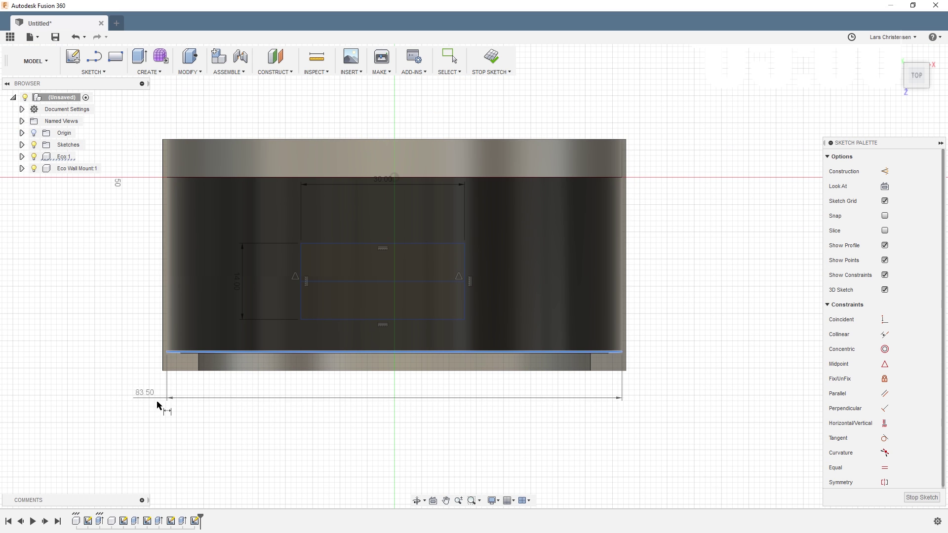
scroll(331, 287, "down", 1)
left_click(334, 282)
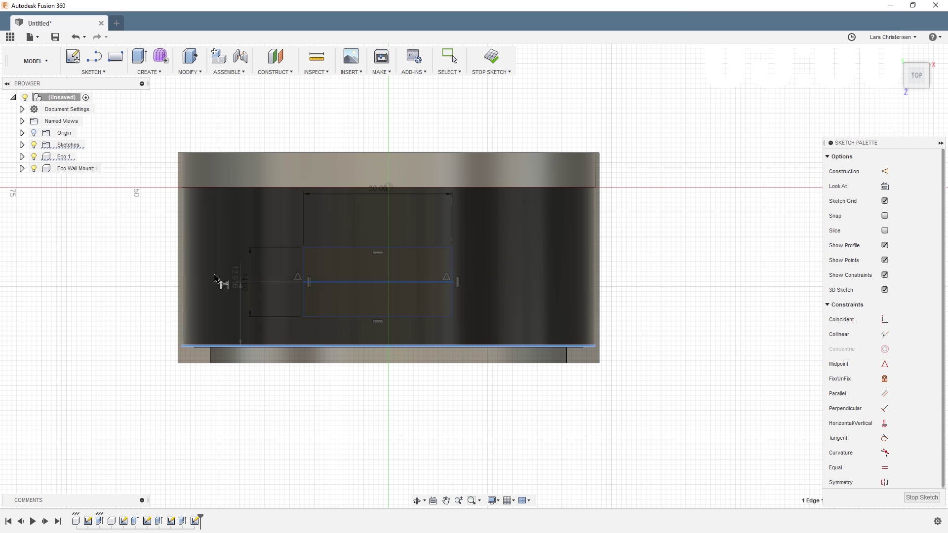
left_click(108, 303)
type("18")
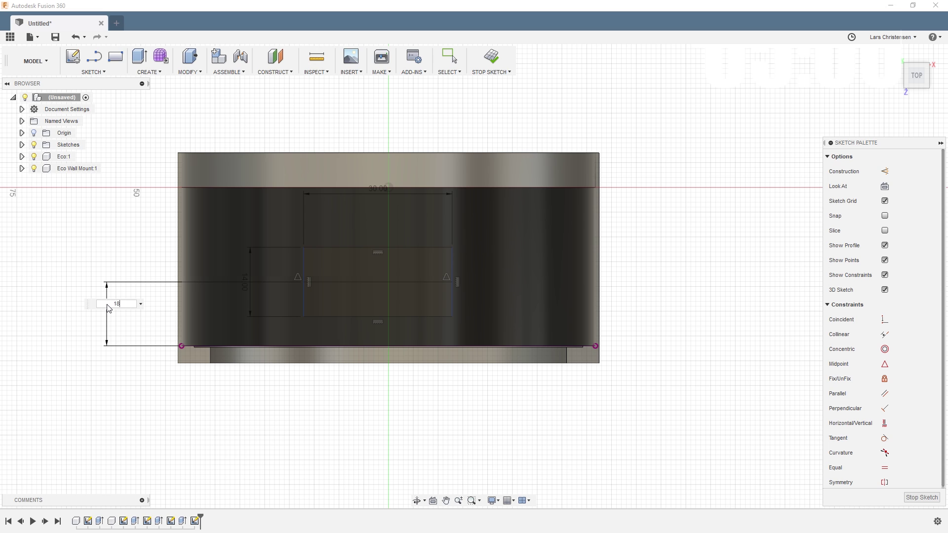
key("Return")
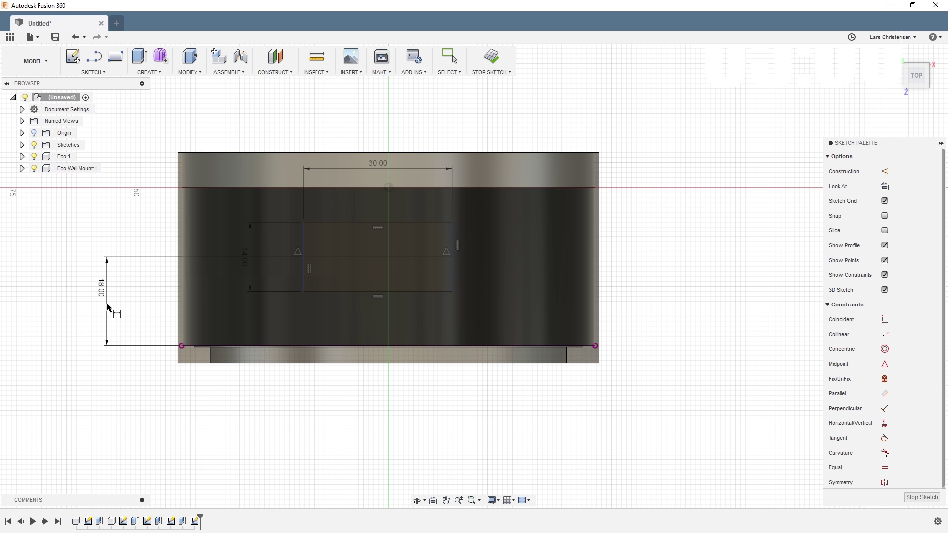
left_click(33, 156)
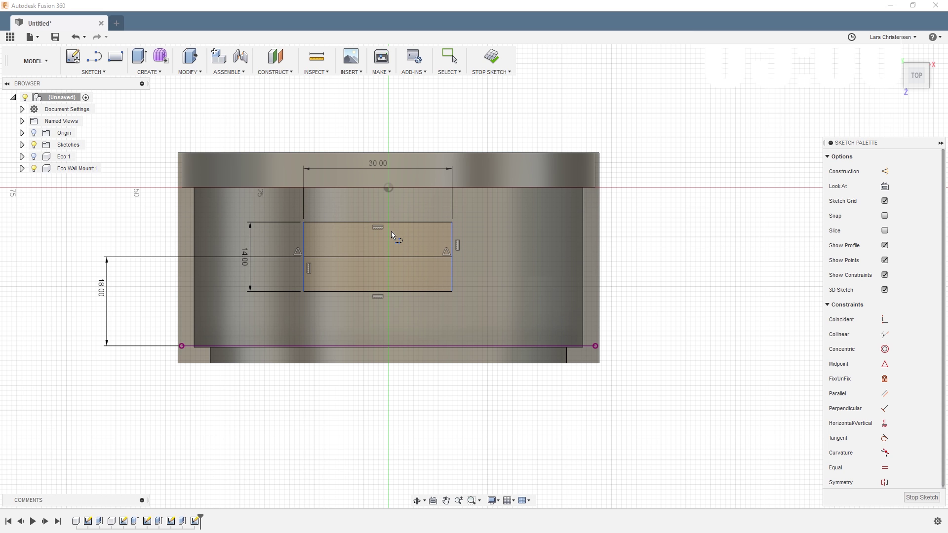
Draw a vertical line down from the sketch origin past the mount.
key("l")
left_click(389, 188)
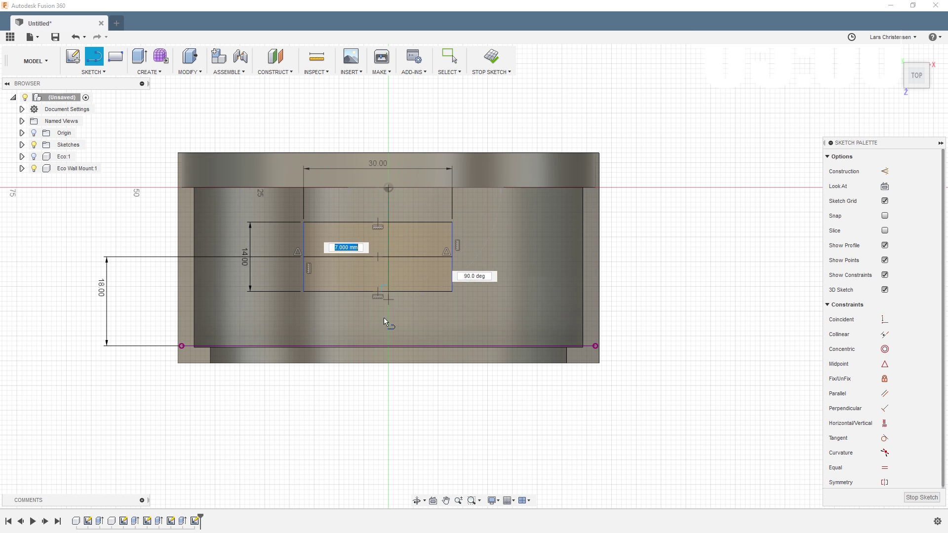
left_click(388, 448)
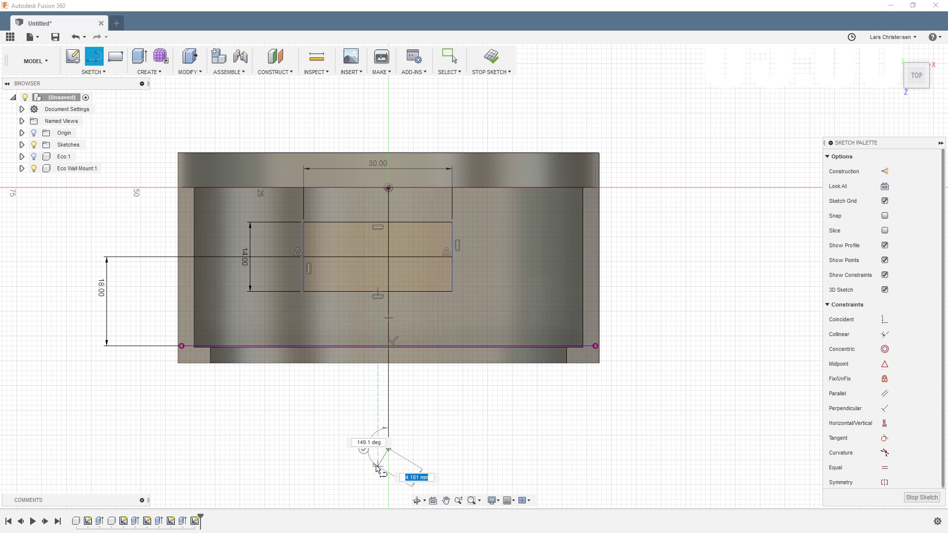
key("Escape")
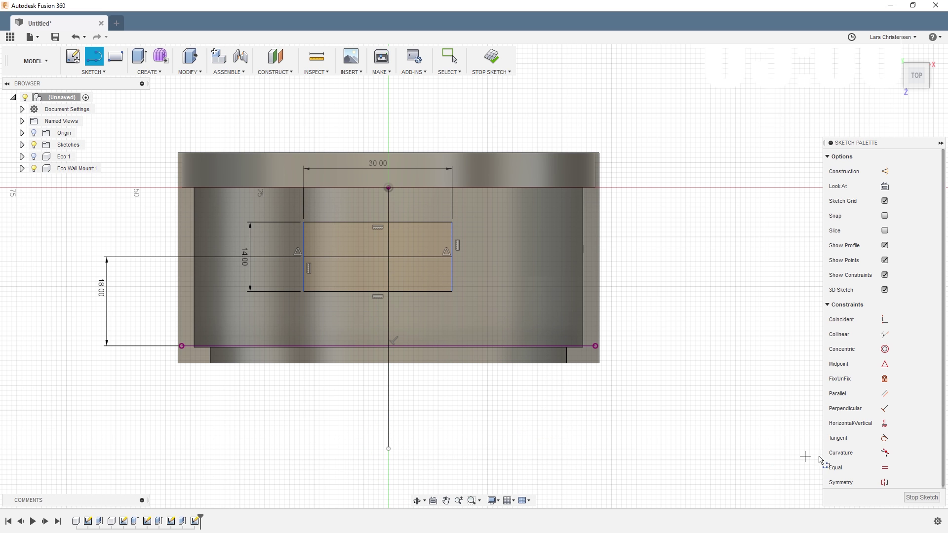
Make the rectangle's top corners symmetric about the vertical line.
left_click(884, 482)
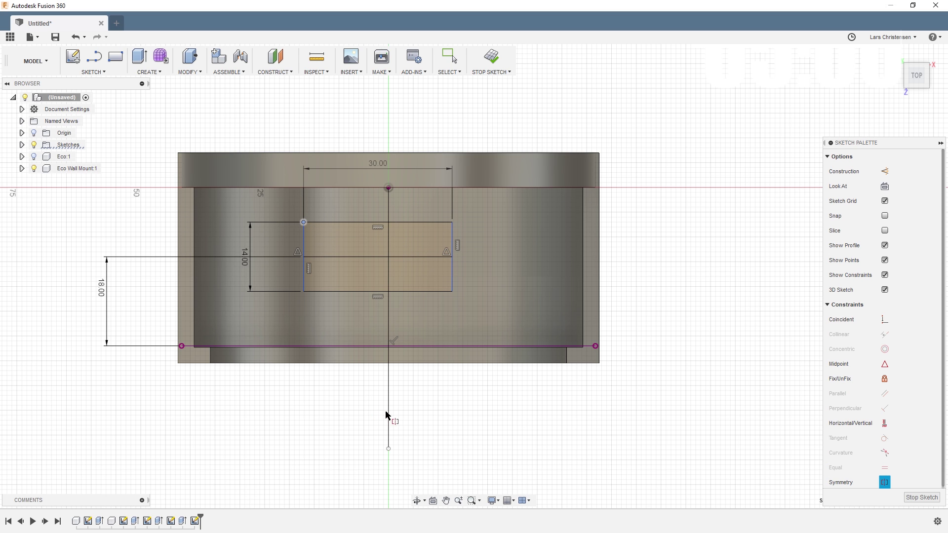
left_click(452, 222)
left_click(388, 439)
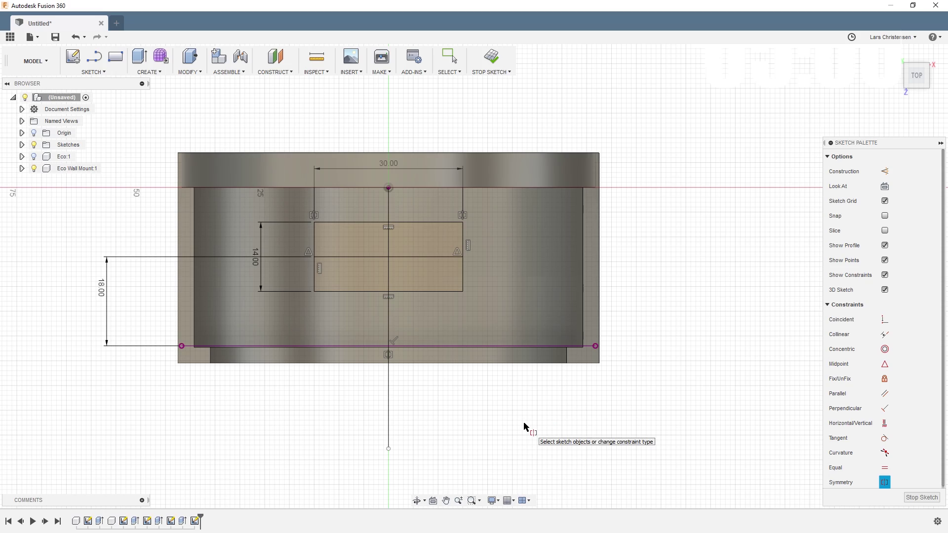
key("F6")
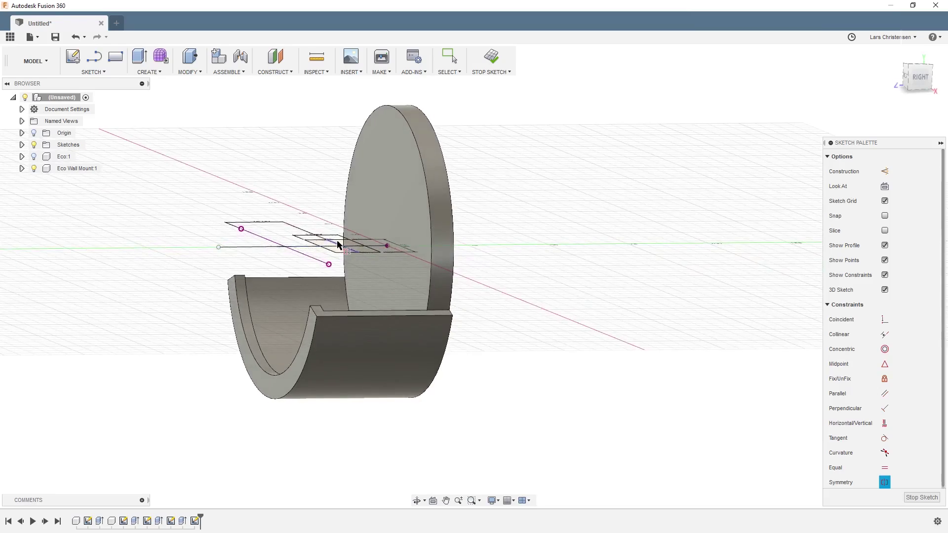
scroll(290, 416, "down", 2)
key("F6")
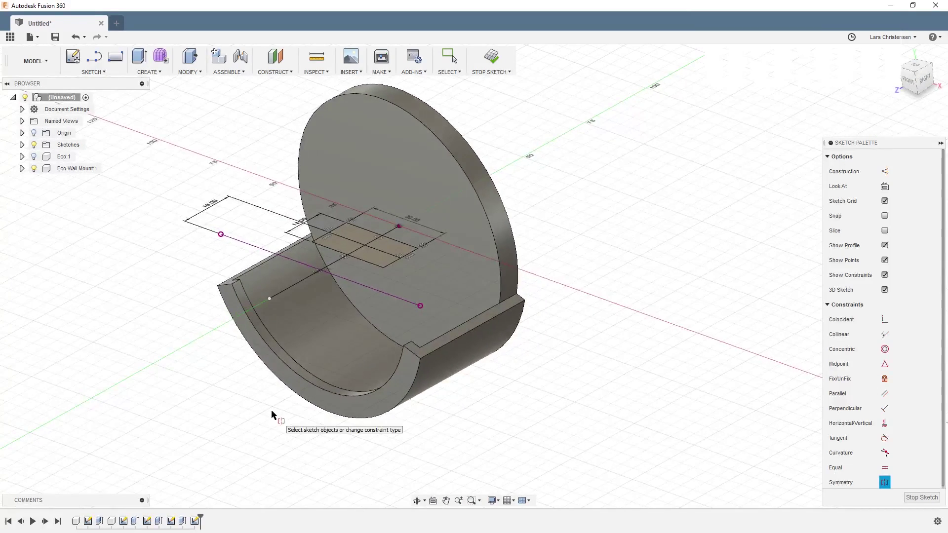
Cut the rectangle profile through all geometry to open a window in the mount's base.
key("q")
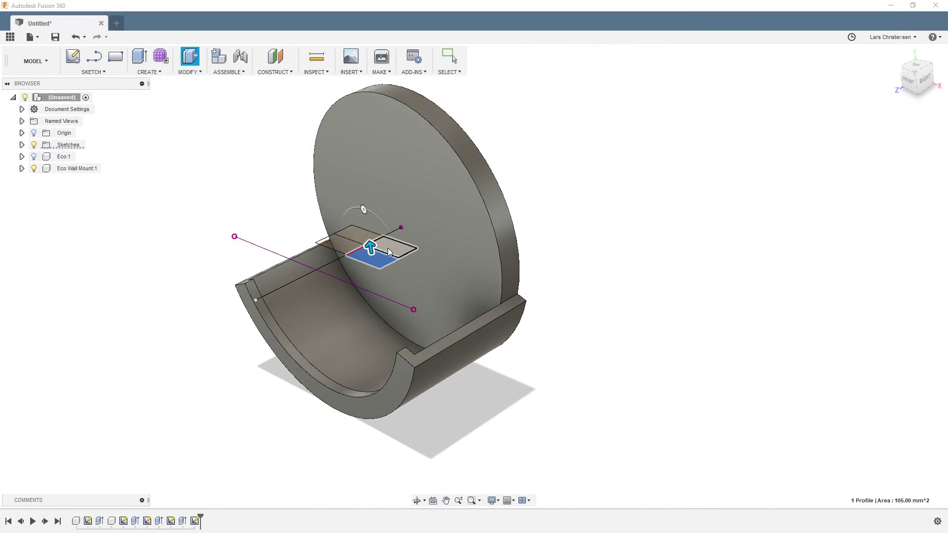
left_click(389, 252)
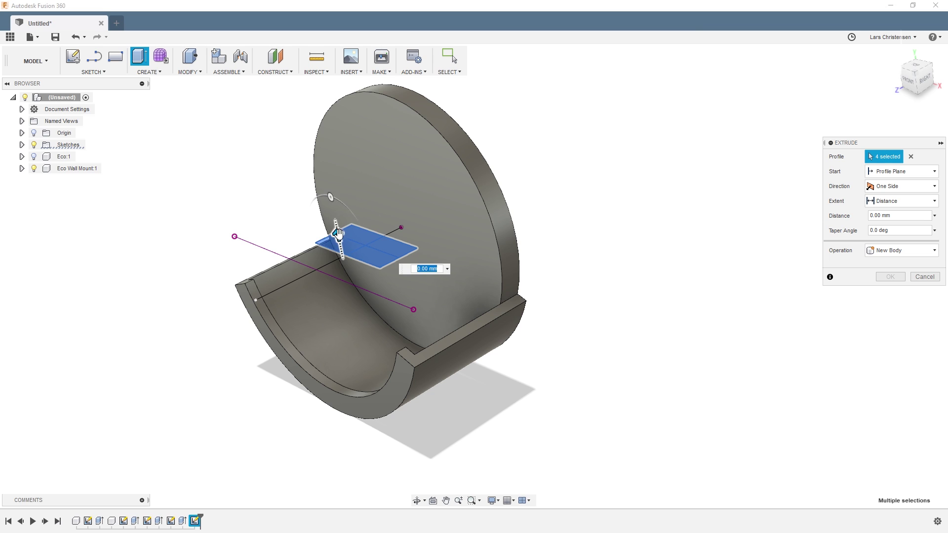
left_click_drag(338, 233, 382, 447)
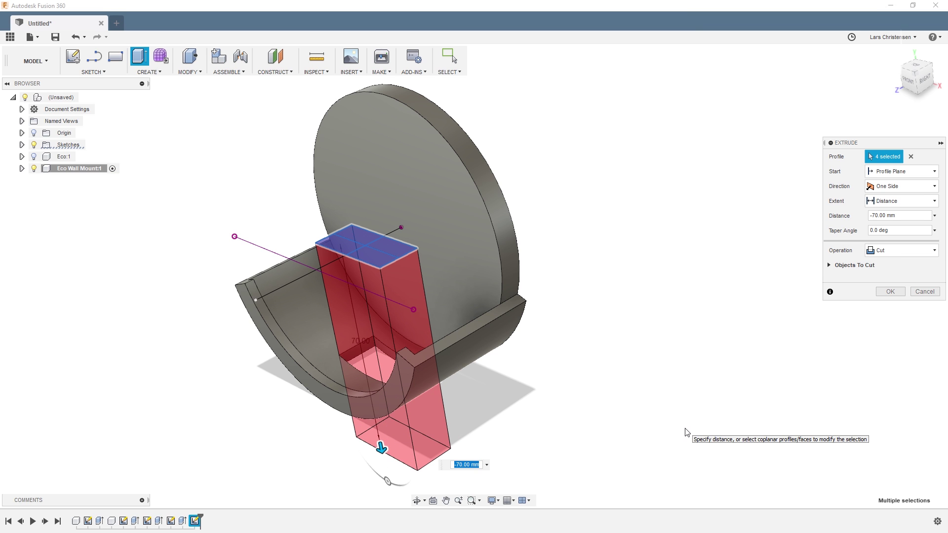
left_click(906, 201)
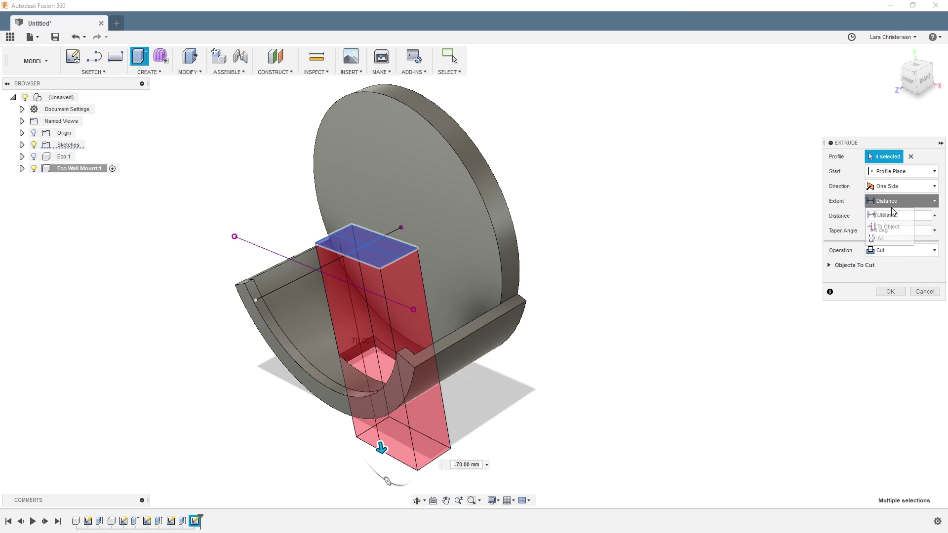
left_click(880, 239)
middle_click_drag(569, 428, 617, 385, "shift")
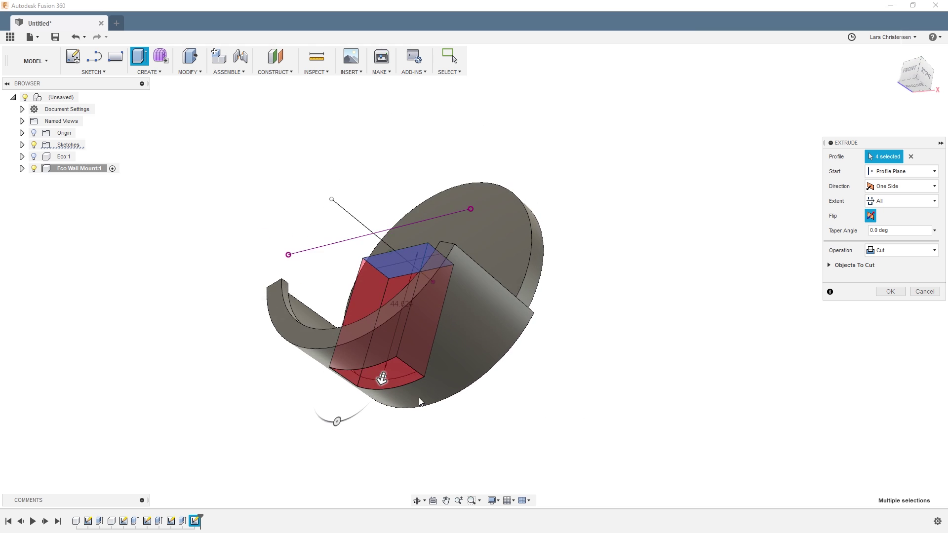
left_click(890, 292)
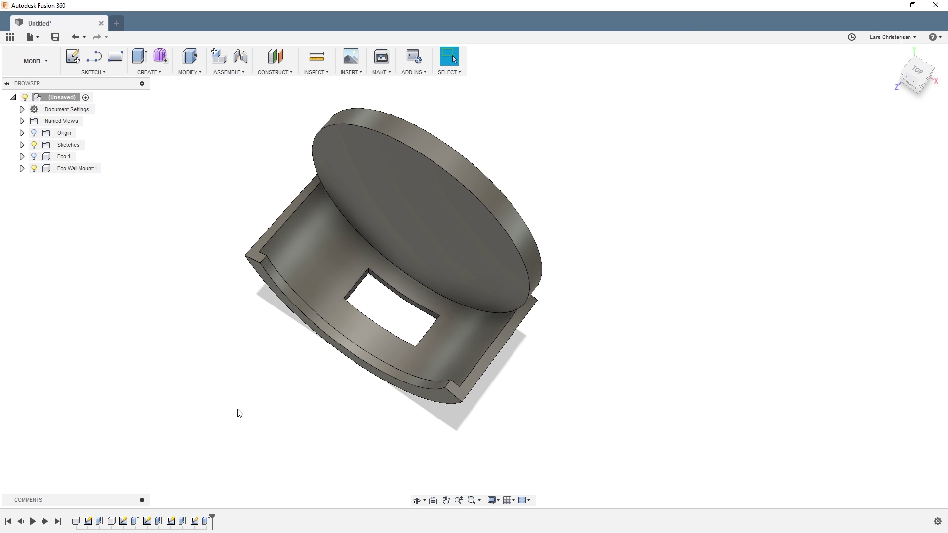
key("F6")
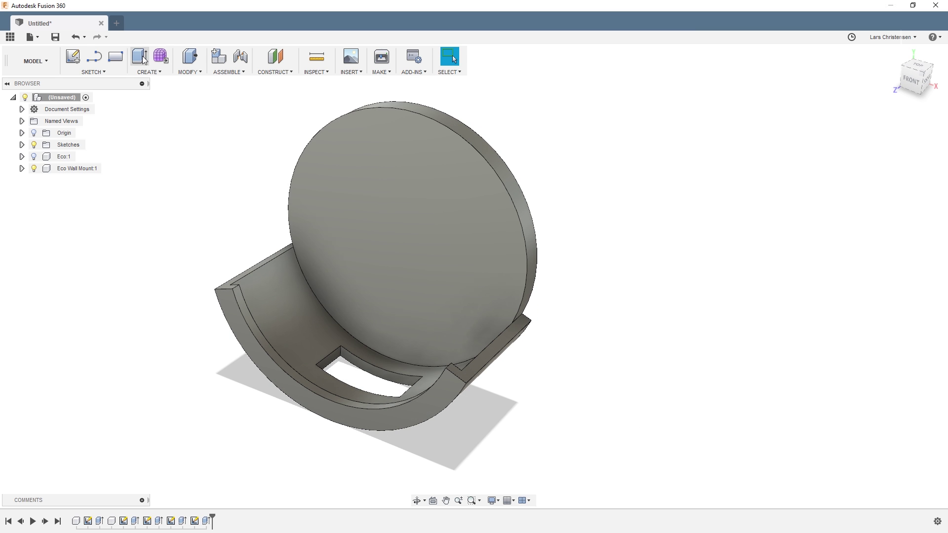
Browse the Create feature list without using it, then start a new sketch.
left_click(143, 71)
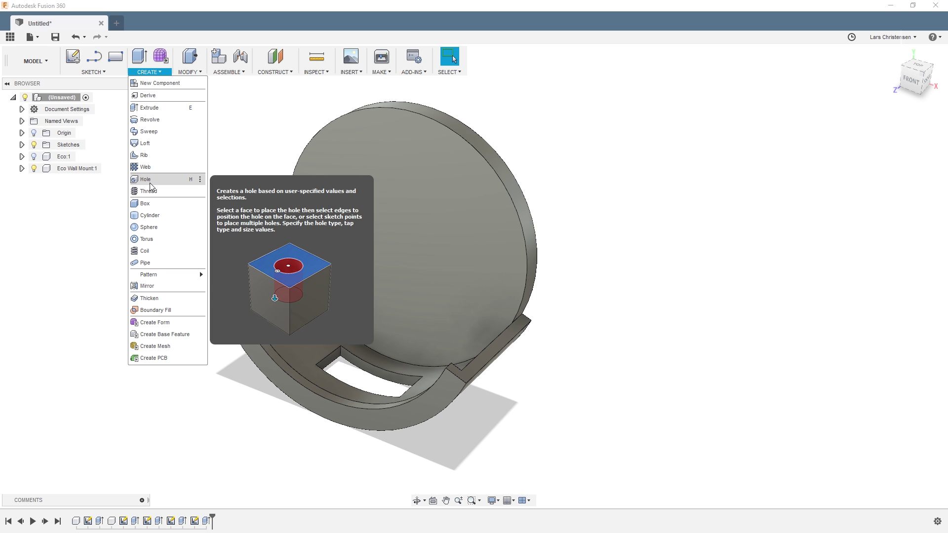
left_click(243, 129)
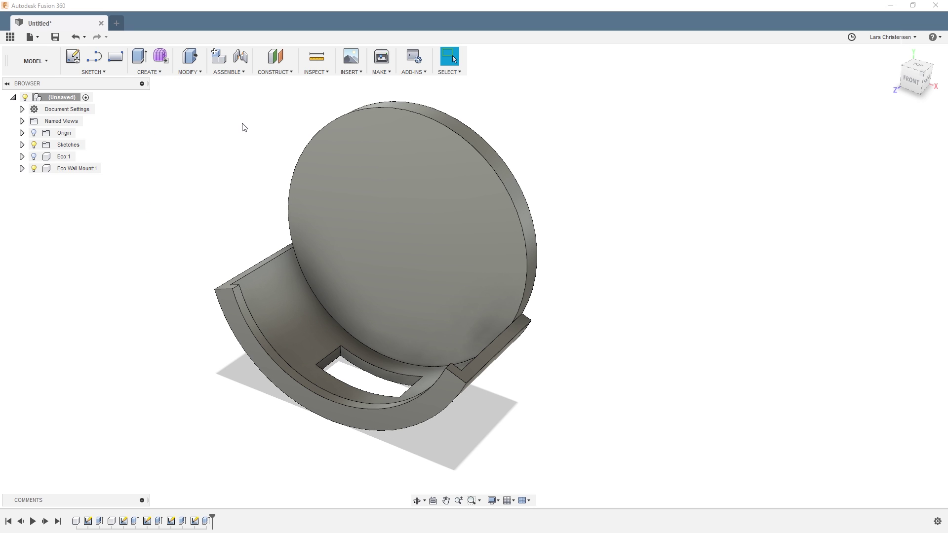
left_click(73, 56)
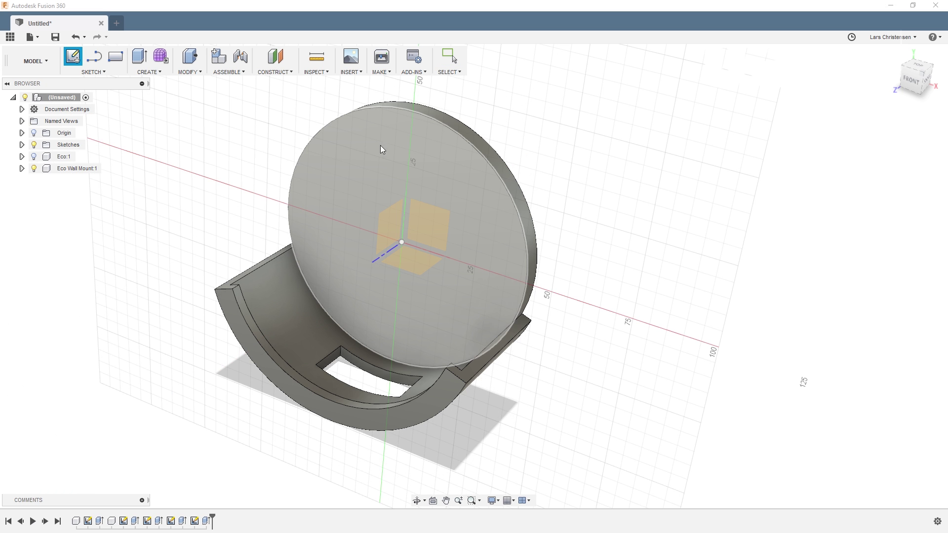
Start a sketch on the disc face with a vertical line from the origin to the disc's top edge.
left_click(364, 148)
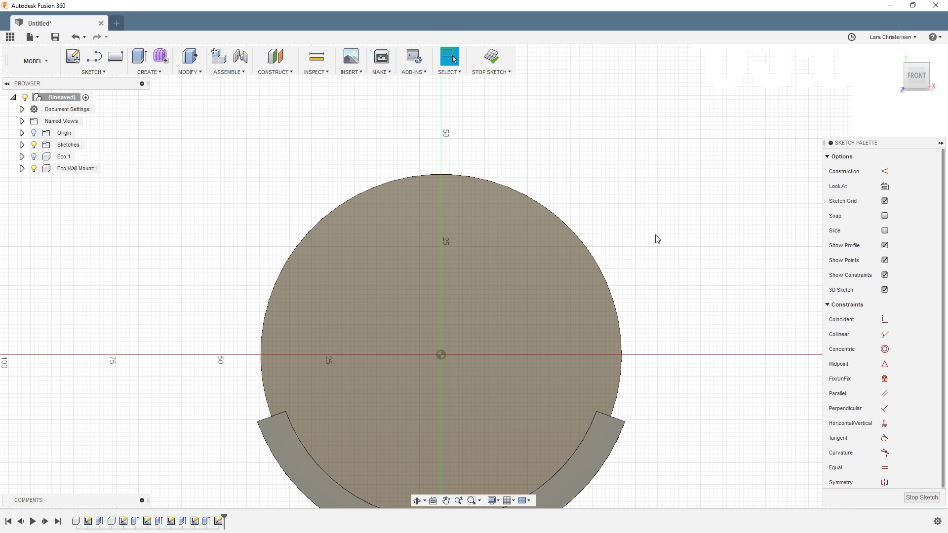
key("l")
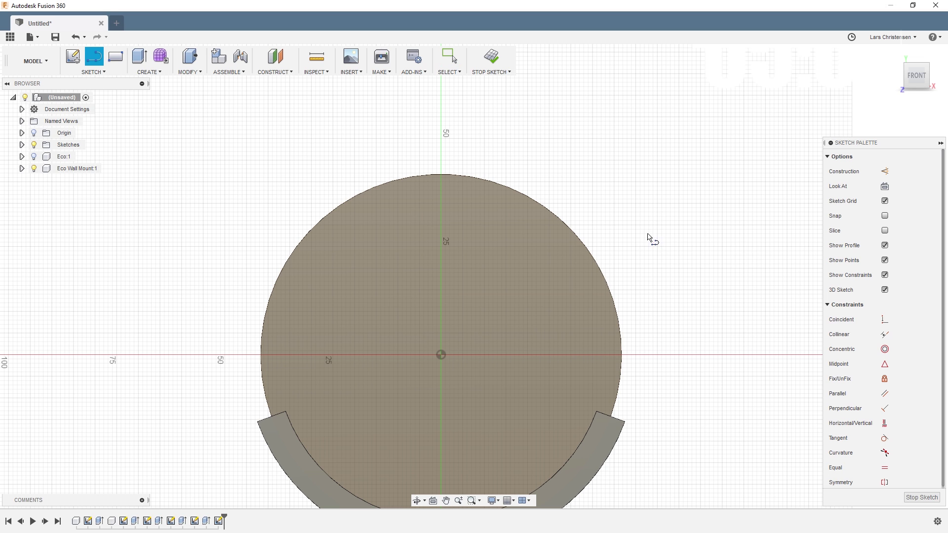
left_click(441, 355)
double_click(442, 175)
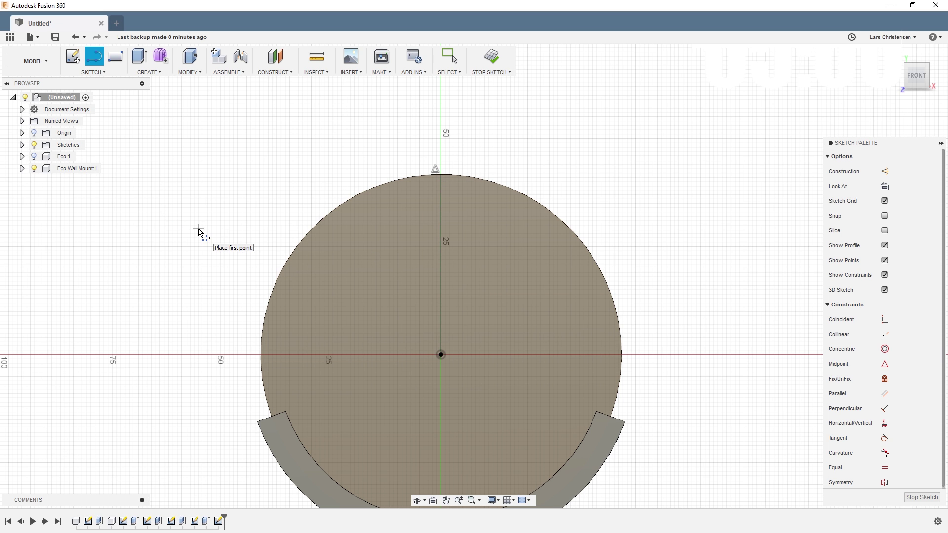
Draw a small circle on the disc and dimension its diameter to 10 mm.
key("c")
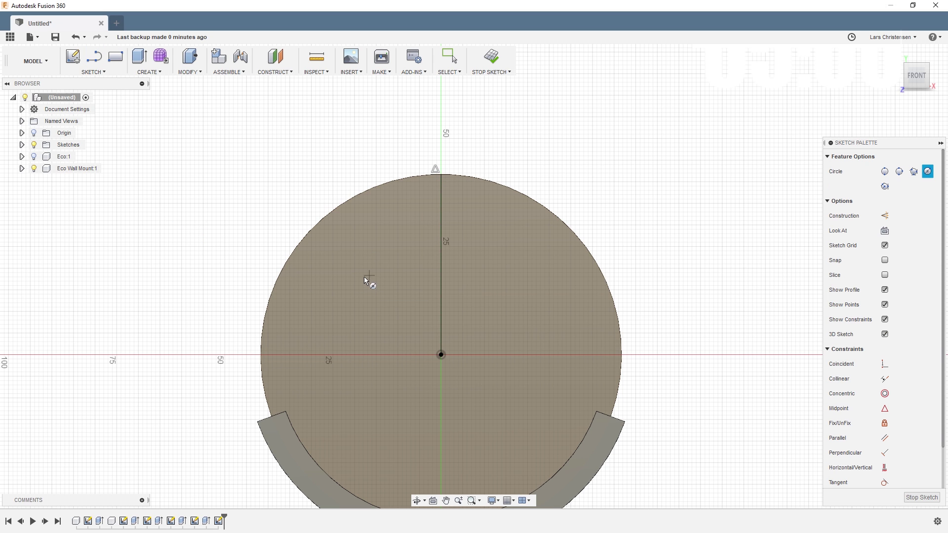
left_click(361, 282)
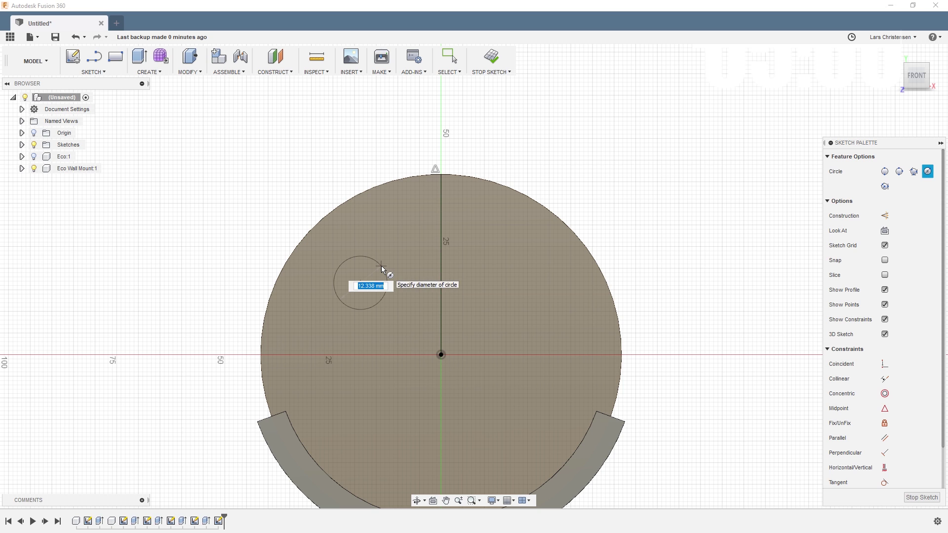
left_click(382, 268)
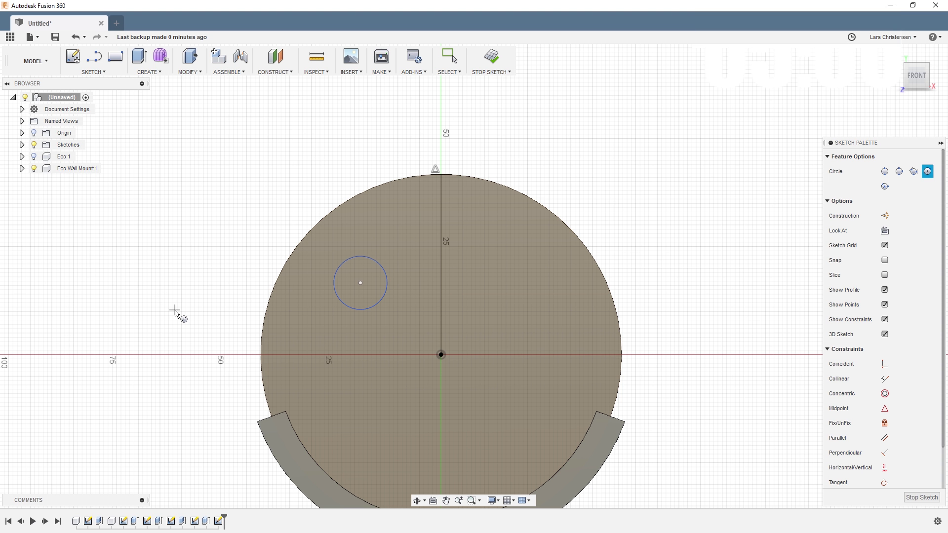
key("d")
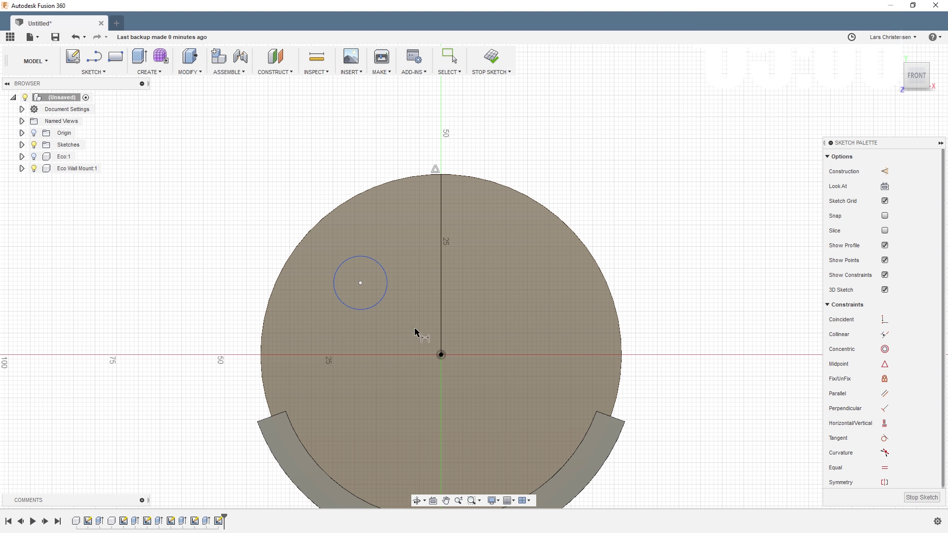
left_click(378, 303)
left_click(396, 325)
type("10")
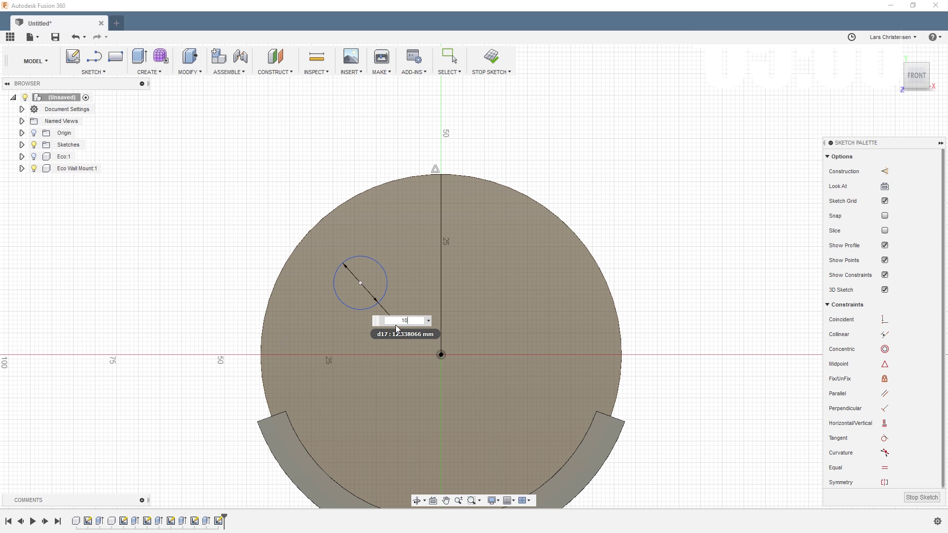
key("Return")
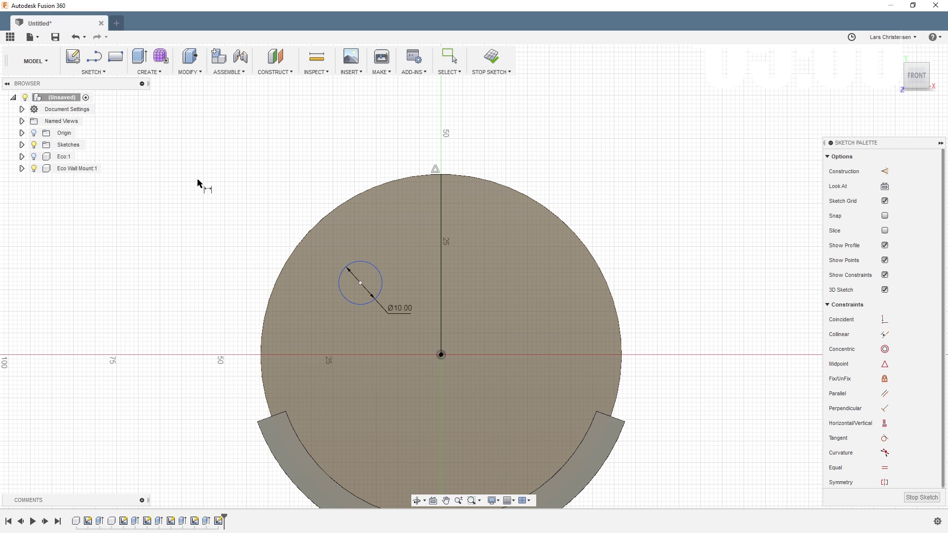
Draw a 16 mm horizontal line from the vertical line and snap the circle's centre to its end.
key("l")
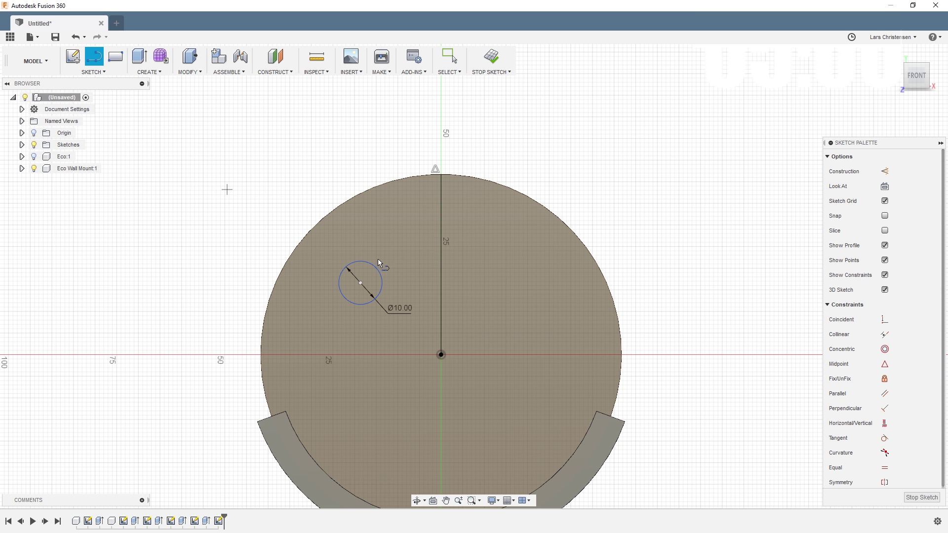
left_click(441, 265)
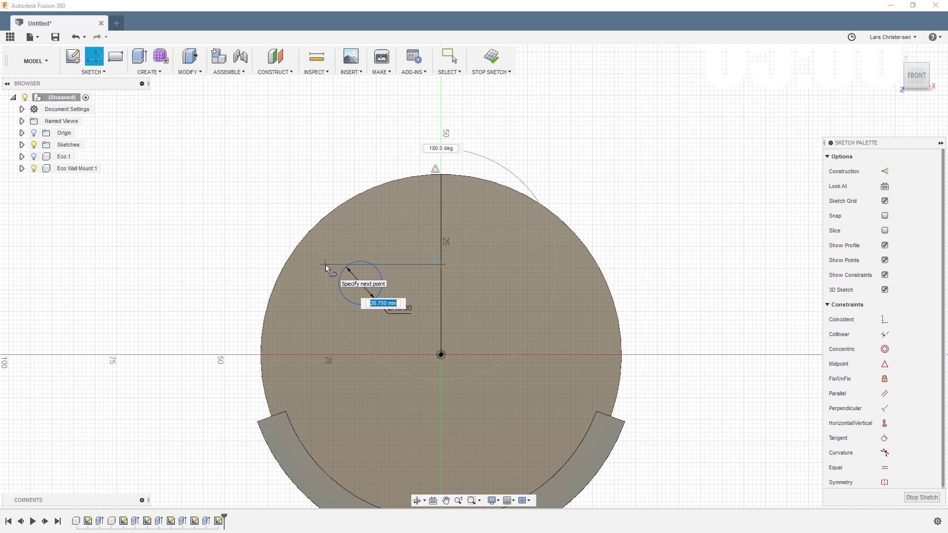
type("16")
key("Tab")
key("Tab")
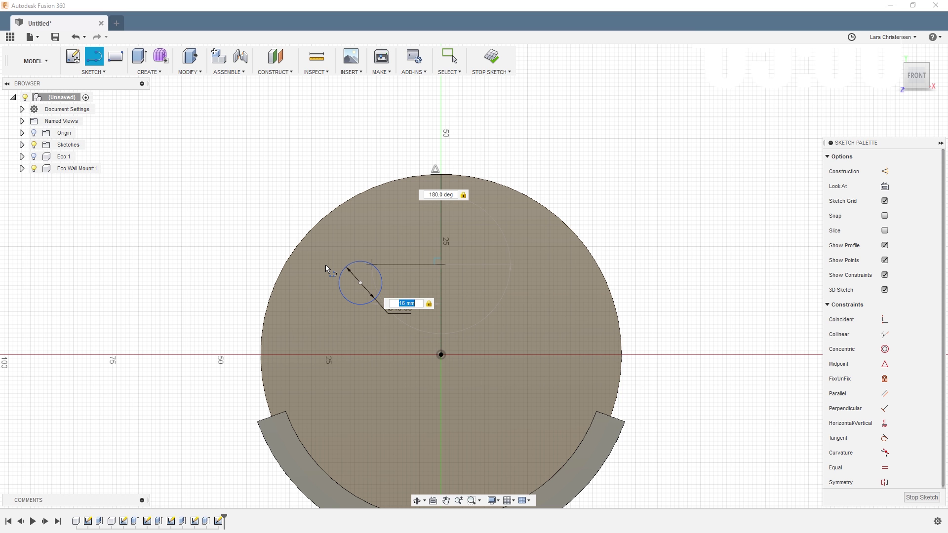
scroll(645, 248, "up", 3)
key("BackSpace")
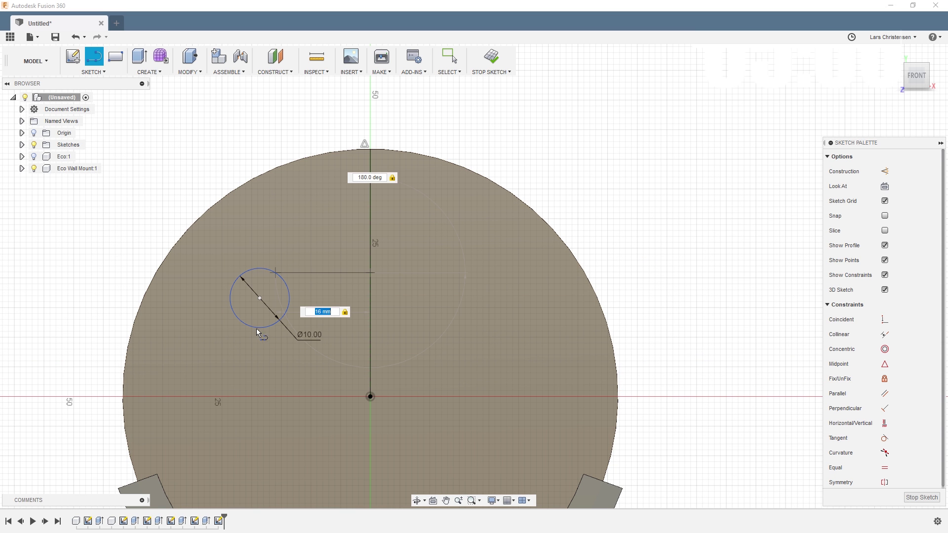
type("16")
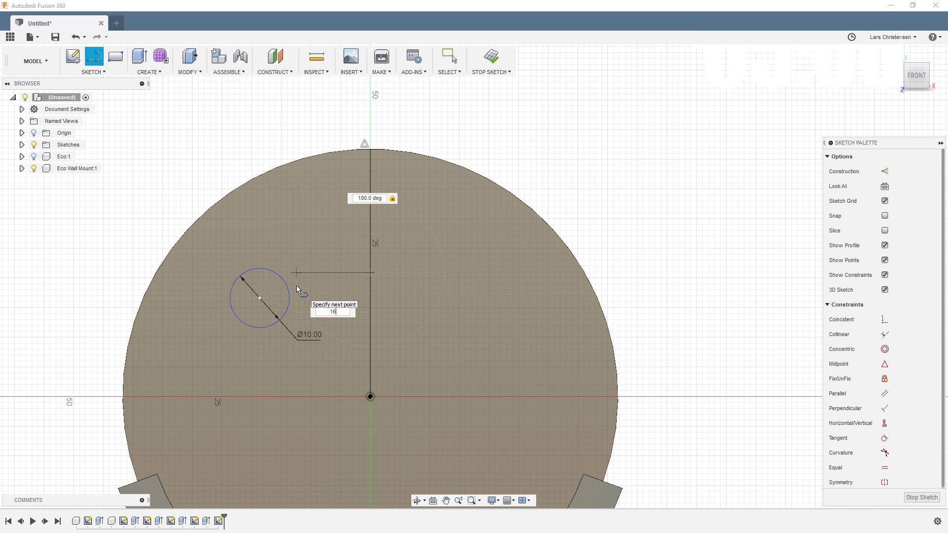
key("Tab")
key("Return")
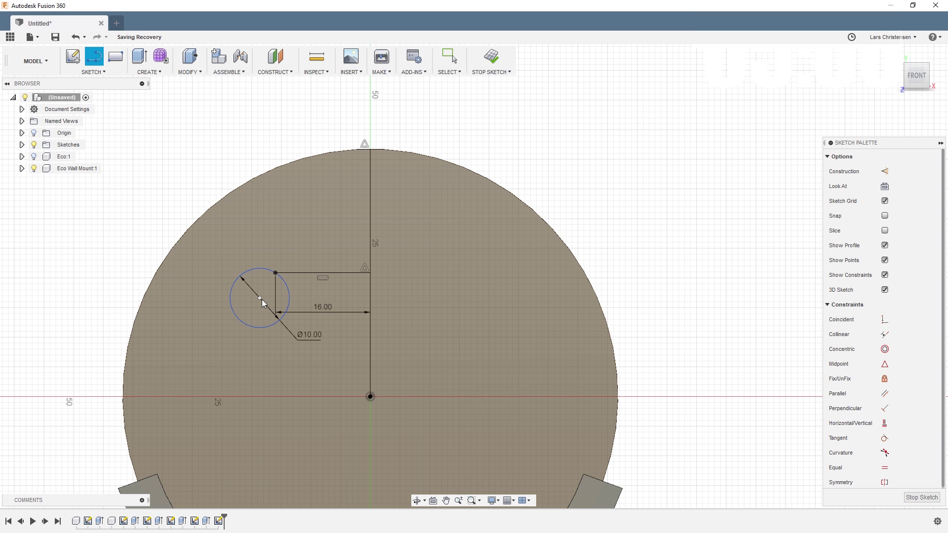
key("Escape")
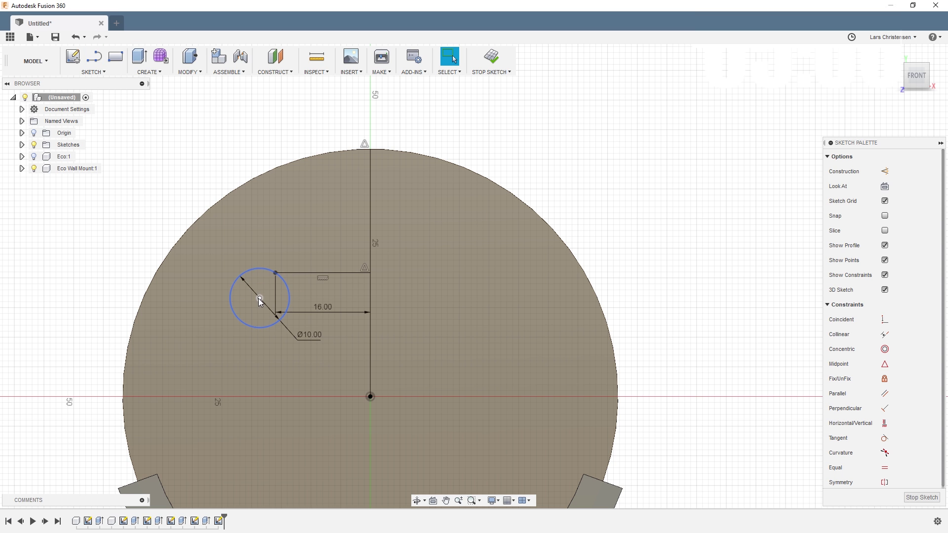
left_click_drag(259, 298, 275, 273)
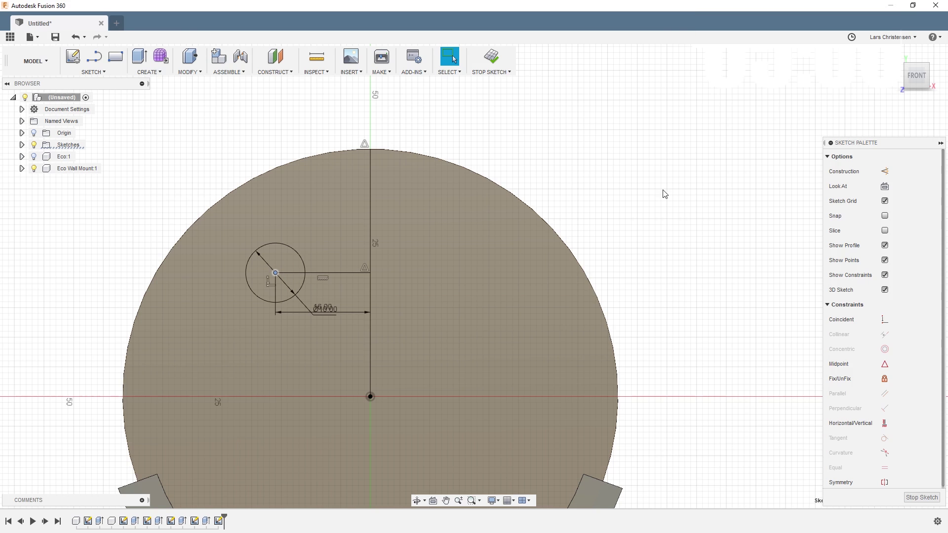
scroll(624, 165, "down", 3)
Mirror the Ø10 mm circle across the vertical centre line onto the right side.
left_click(93, 72)
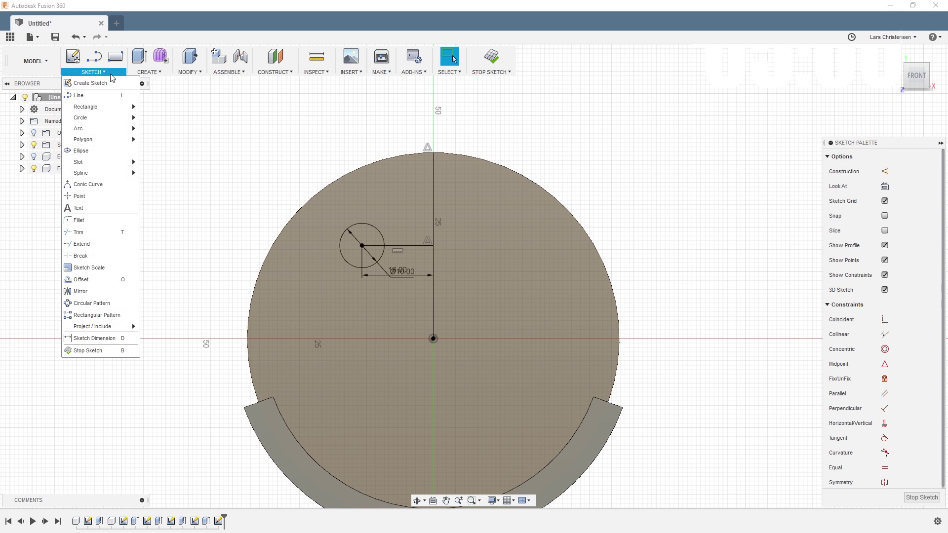
left_click(79, 292)
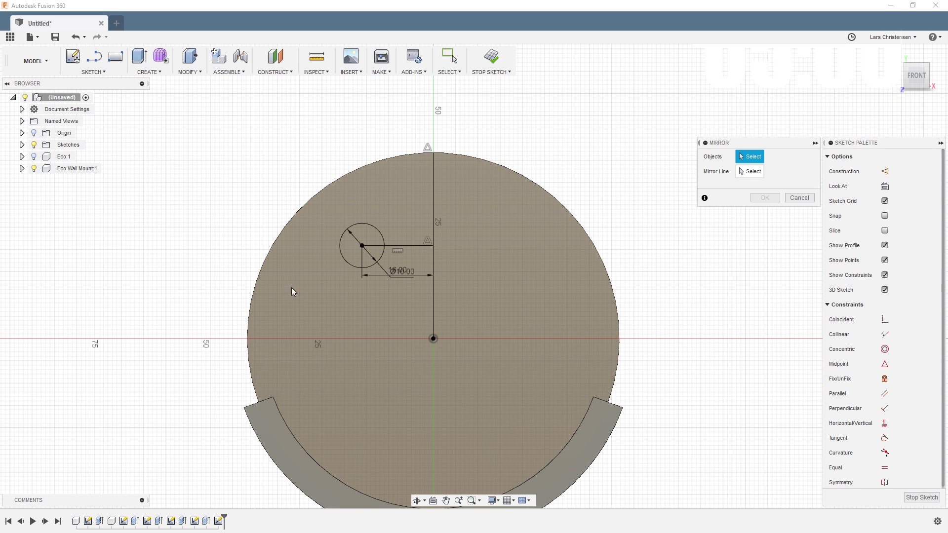
left_click(342, 242)
left_click(754, 173)
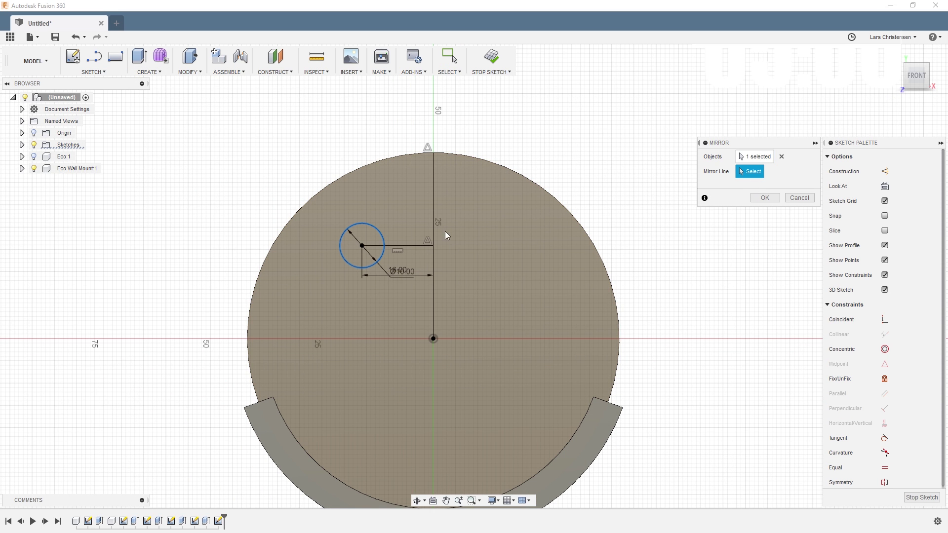
left_click(434, 219)
left_click(765, 197)
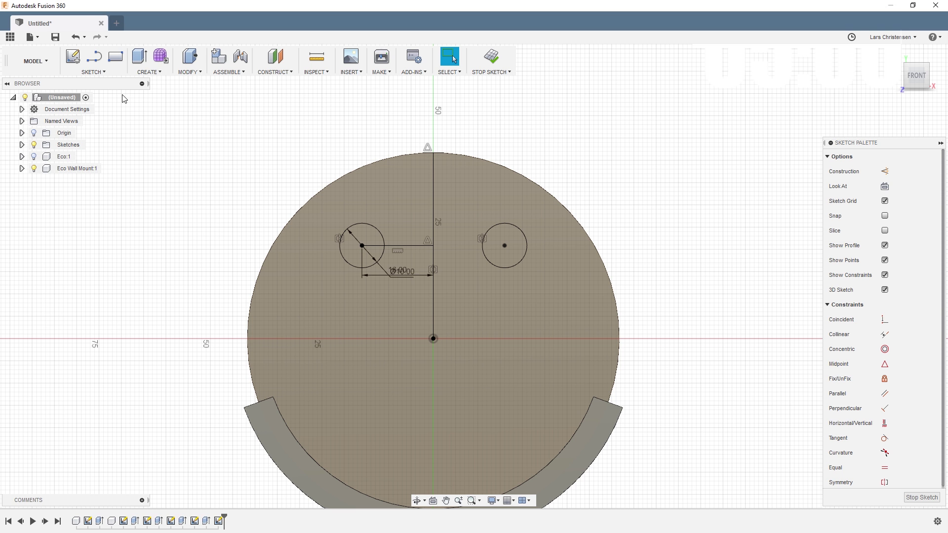
left_click(148, 72)
Place counterbored holes at both sketch points, extending All the way through.
left_click(150, 180)
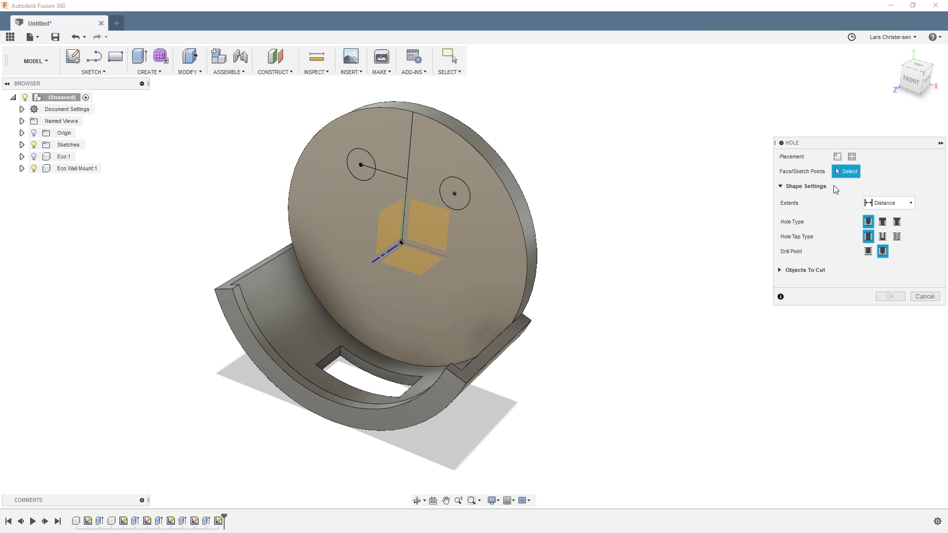
left_click(852, 158)
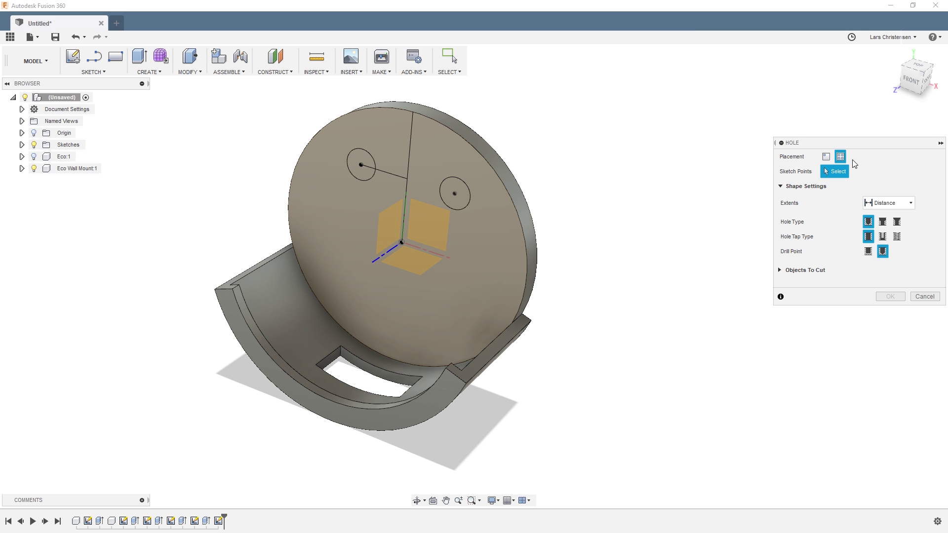
left_click(361, 164)
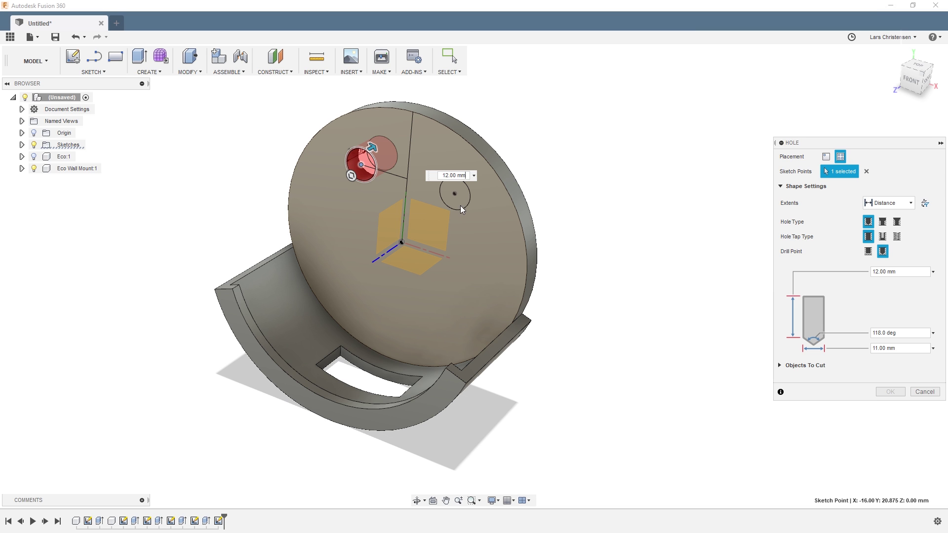
left_click(455, 194)
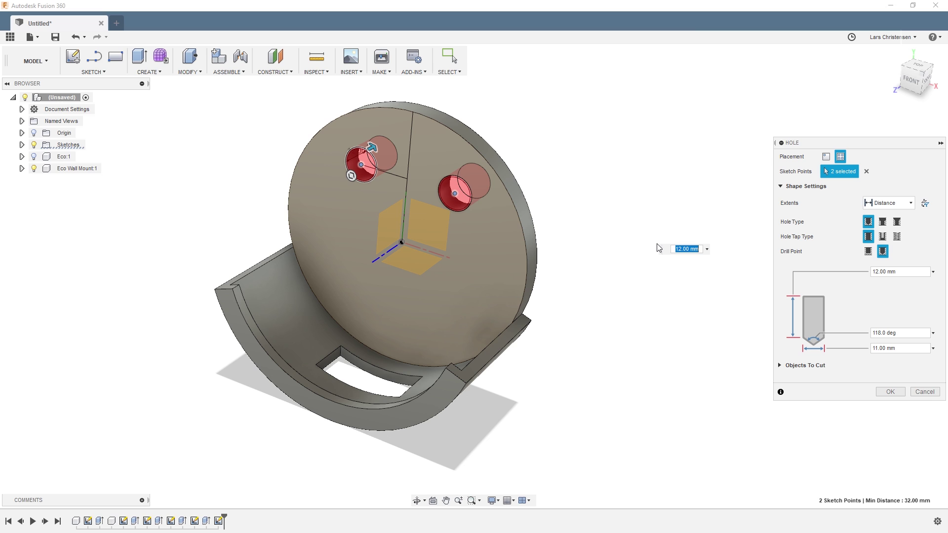
left_click(904, 207)
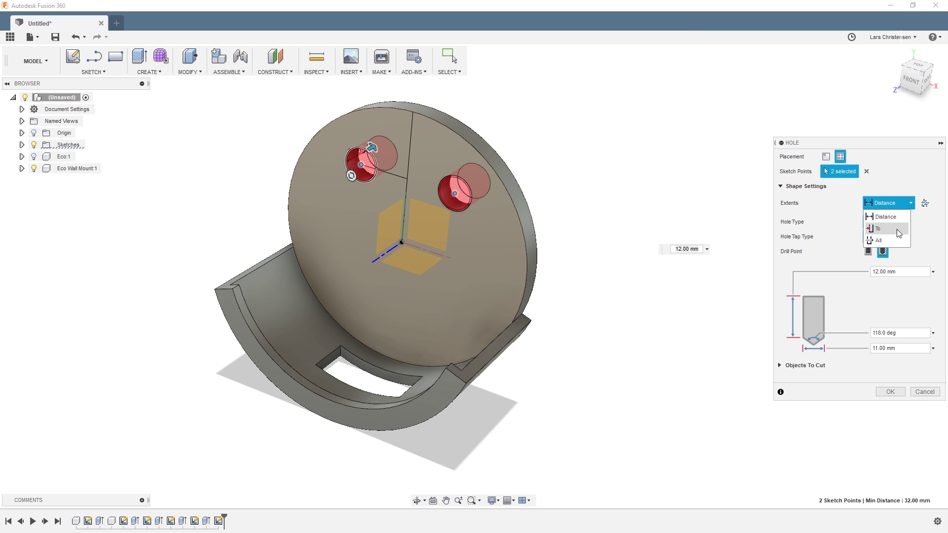
left_click(879, 240)
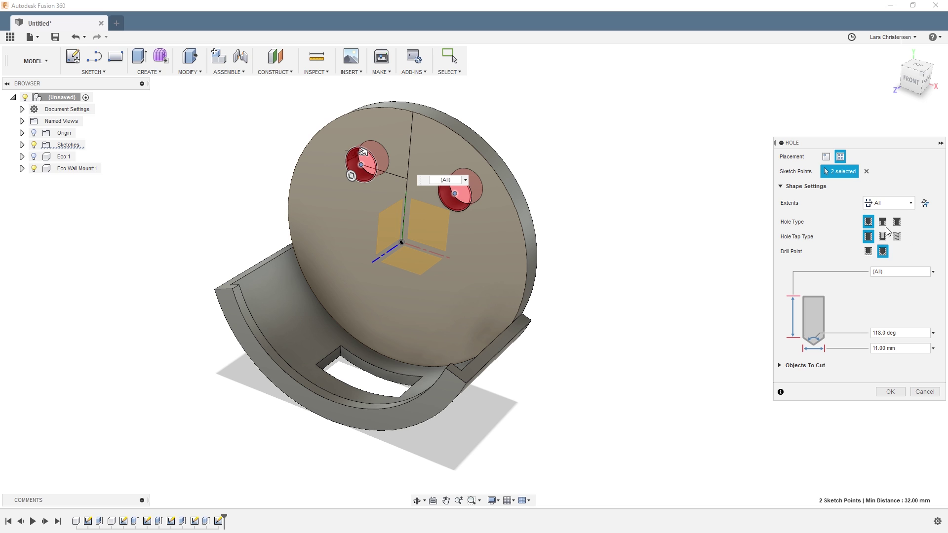
left_click(882, 222)
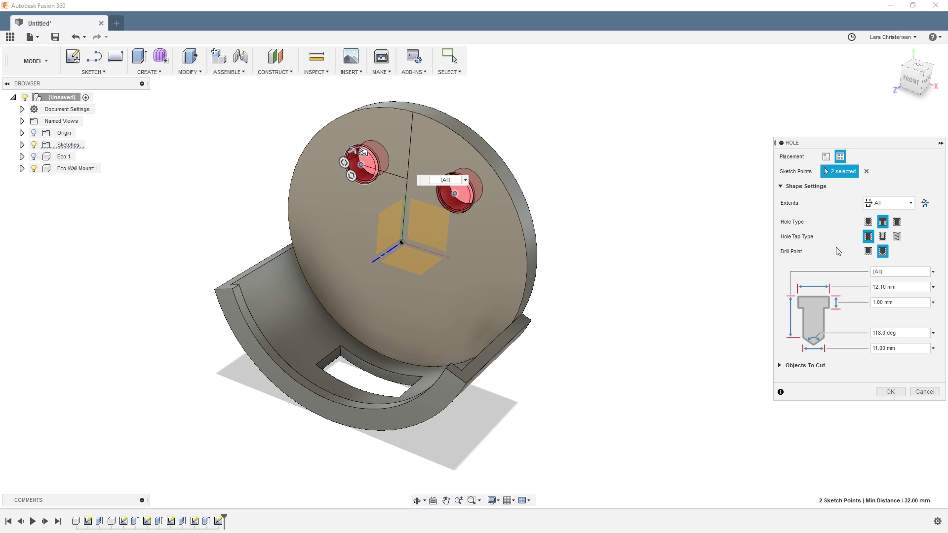
Set 5 mm hole diameter, 10 mm counterbore diameter and 3.5 mm counterbore depth, then cut.
left_click(888, 303)
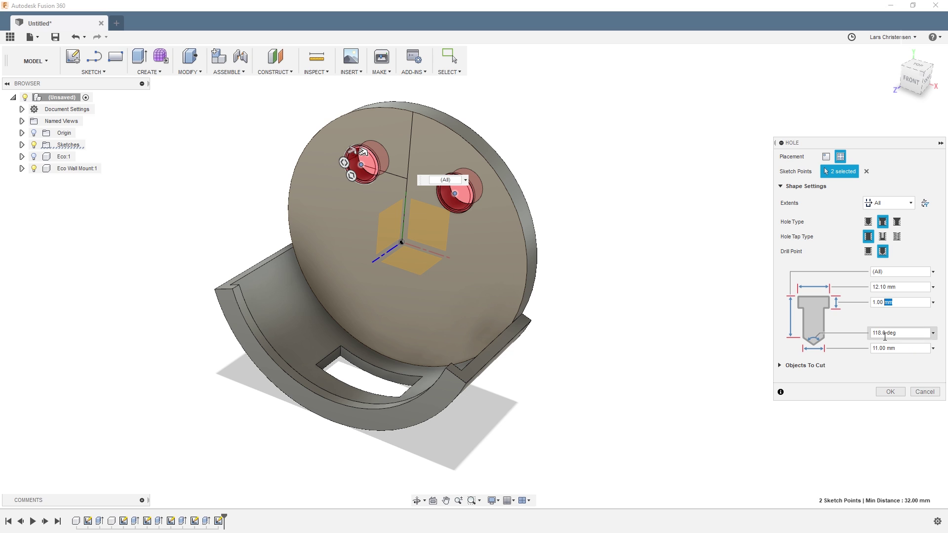
left_click(908, 349)
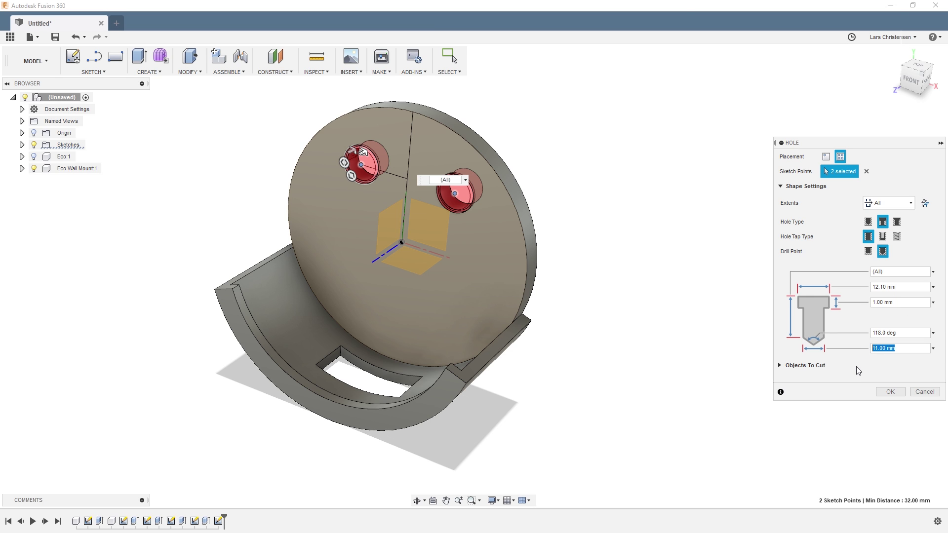
type("3.5")
key("Return")
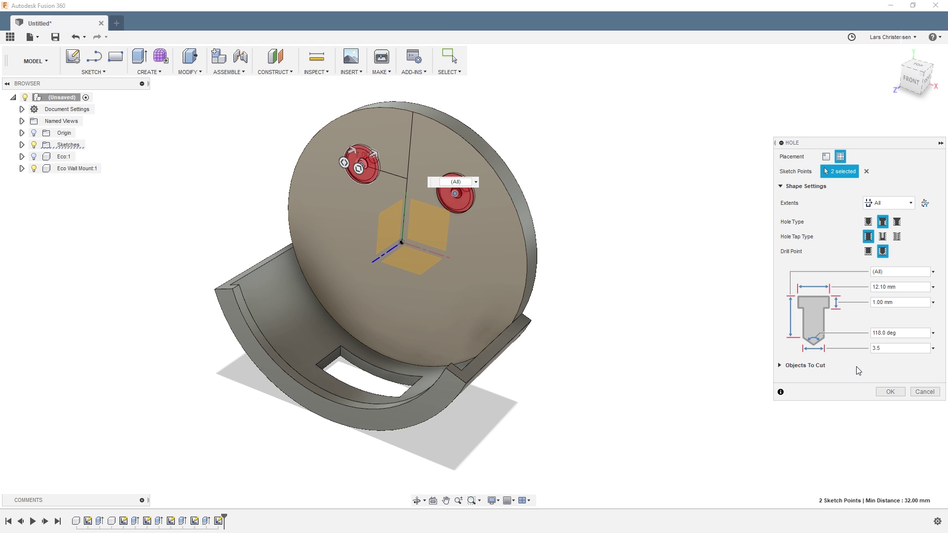
key("BackSpace")
key("BackSpace")
key("BackSpace")
type("5")
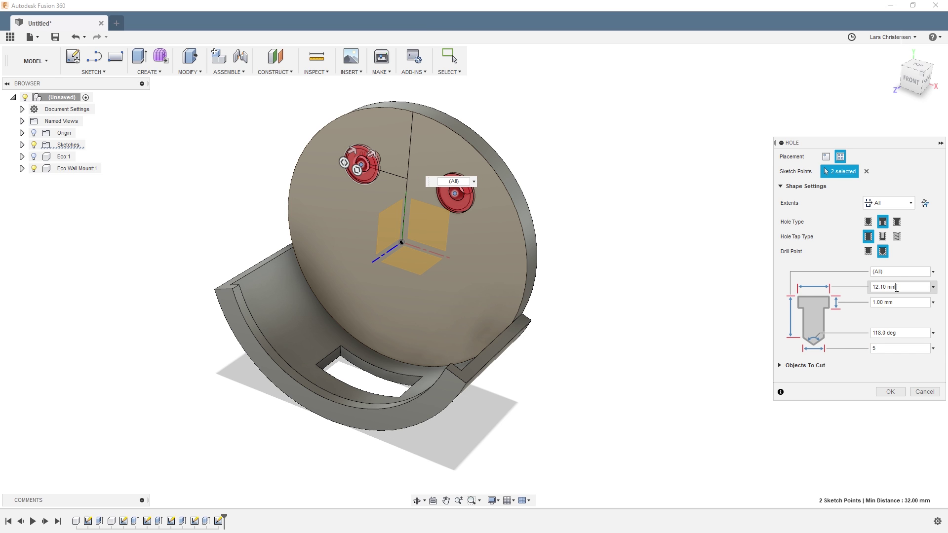
left_click(800, 289)
type("10")
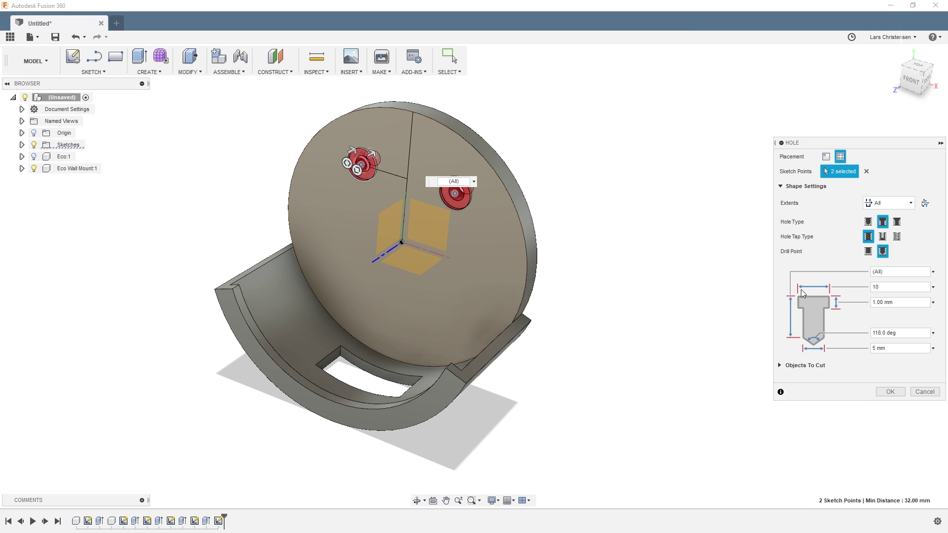
scroll(605, 204, "up", 2)
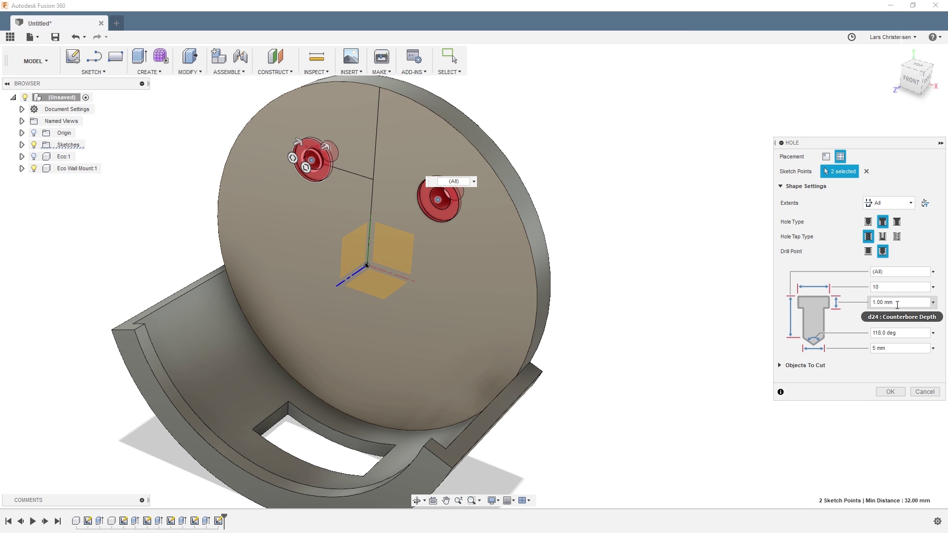
left_click(834, 309)
type("3.5")
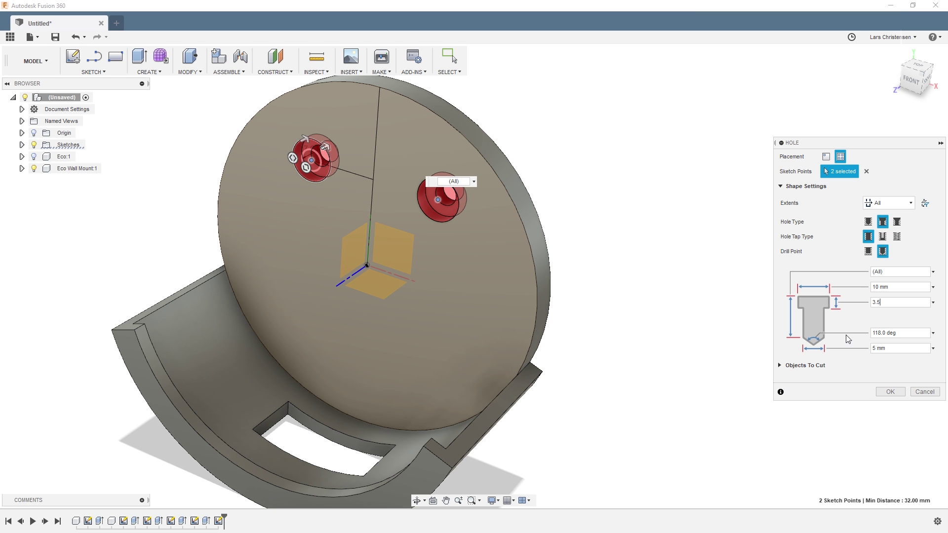
left_click(892, 391)
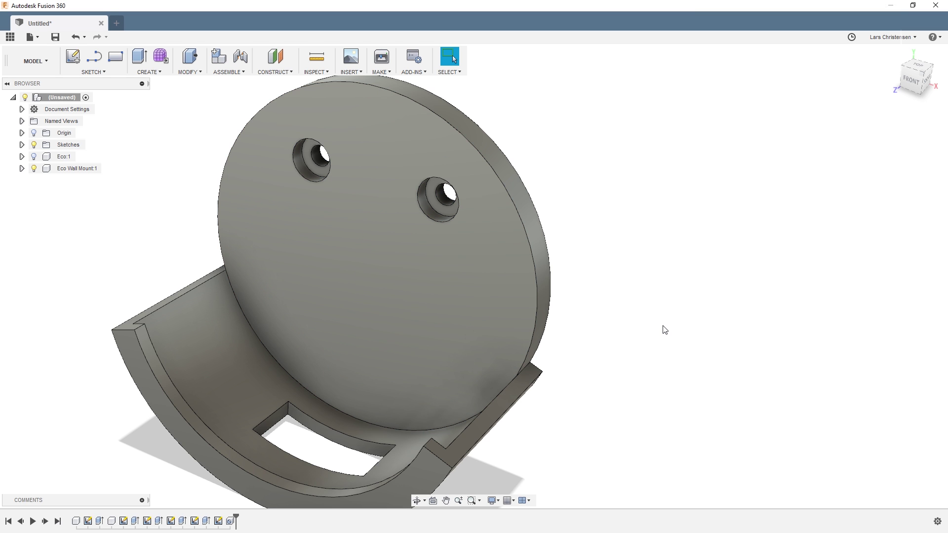
Return to the isometric home view and start a new fillet.
key("F6")
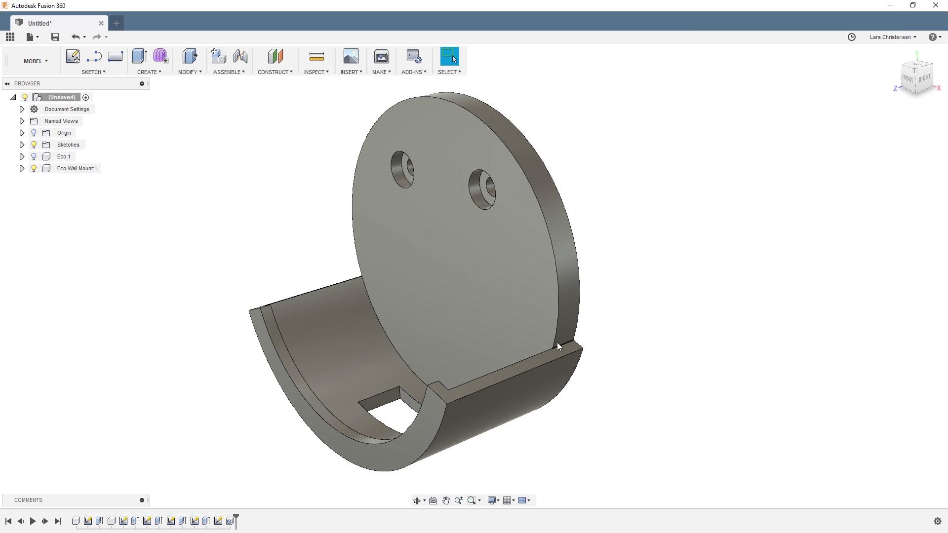
key("f")
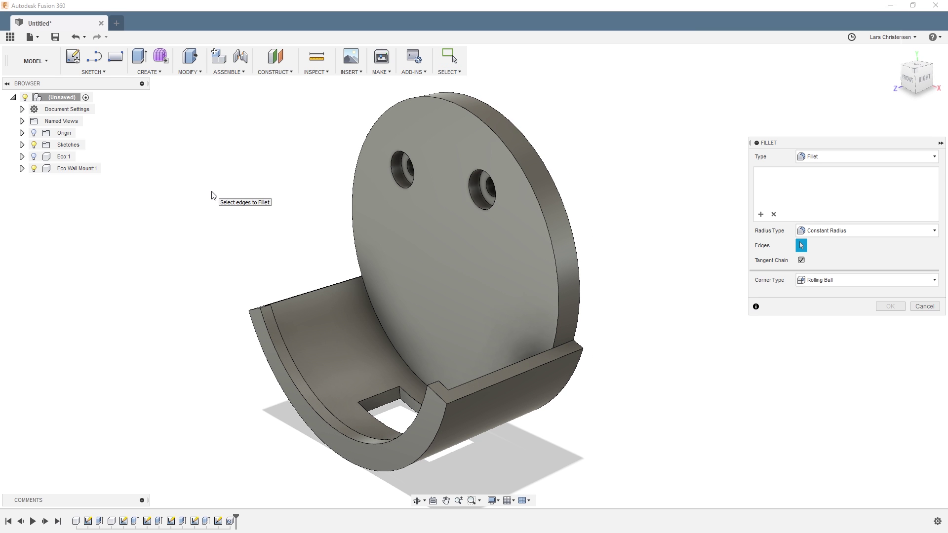
Fillet the two edges at the base of the back wall with a 4 mm radius.
left_click(563, 346)
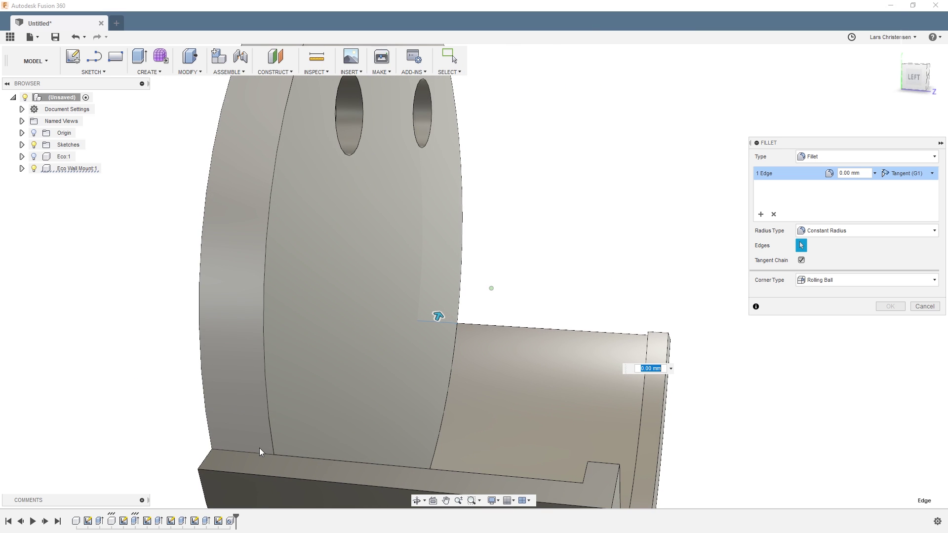
left_click(256, 453)
middle_click_drag(257, 453, 265, 357, "shift")
left_click_drag(256, 345, 253, 350)
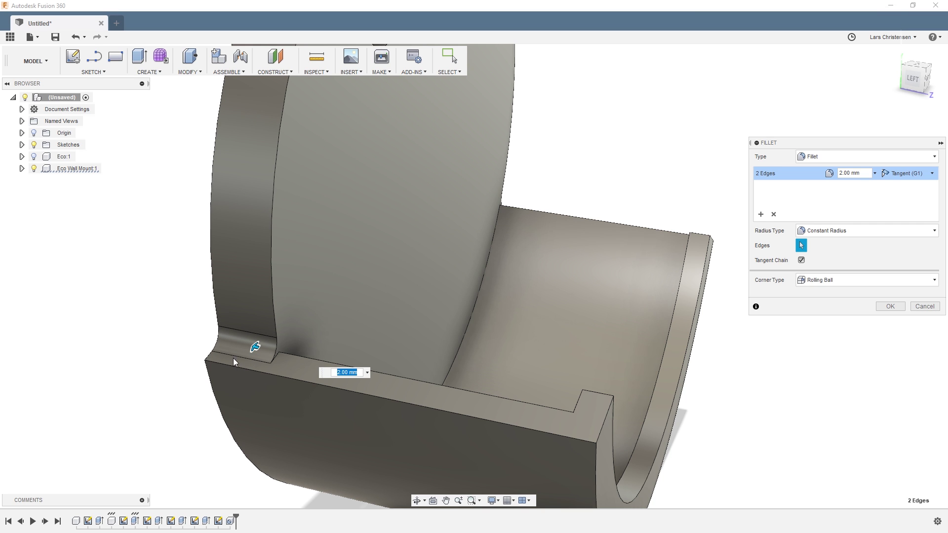
left_click_drag(253, 347, 253, 346)
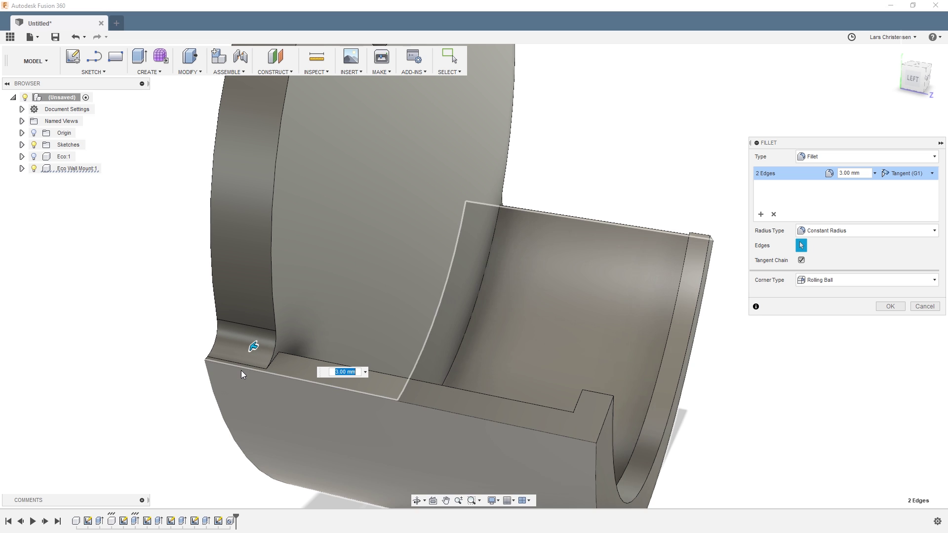
scroll(241, 372, "up", 3)
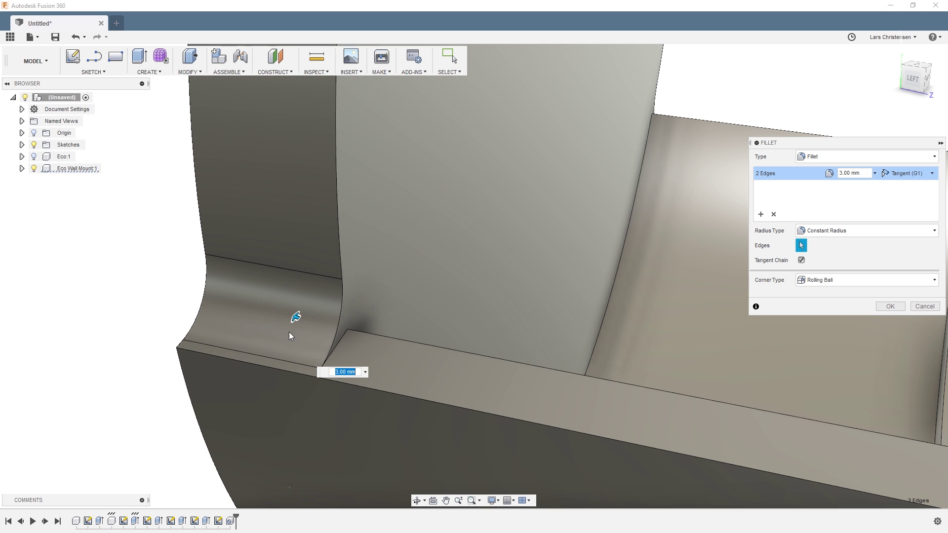
left_click_drag(295, 319, 291, 320)
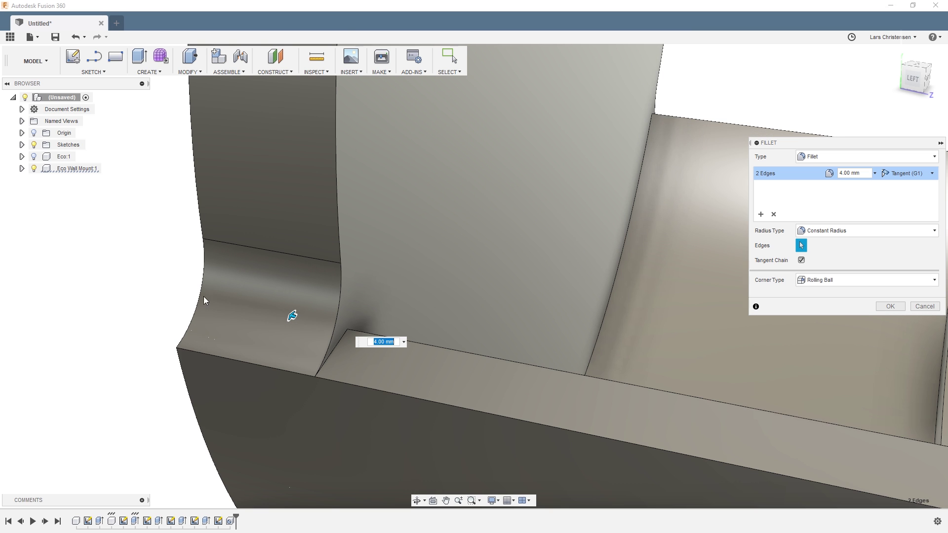
left_click(890, 306)
scroll(303, 318, "down", 10)
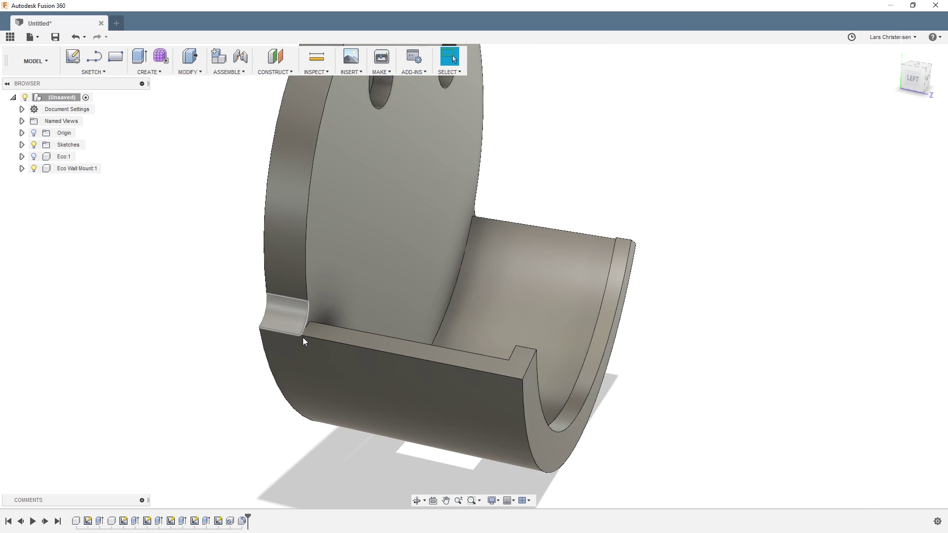
middle_click_drag(302, 339, 602, 297, "shift")
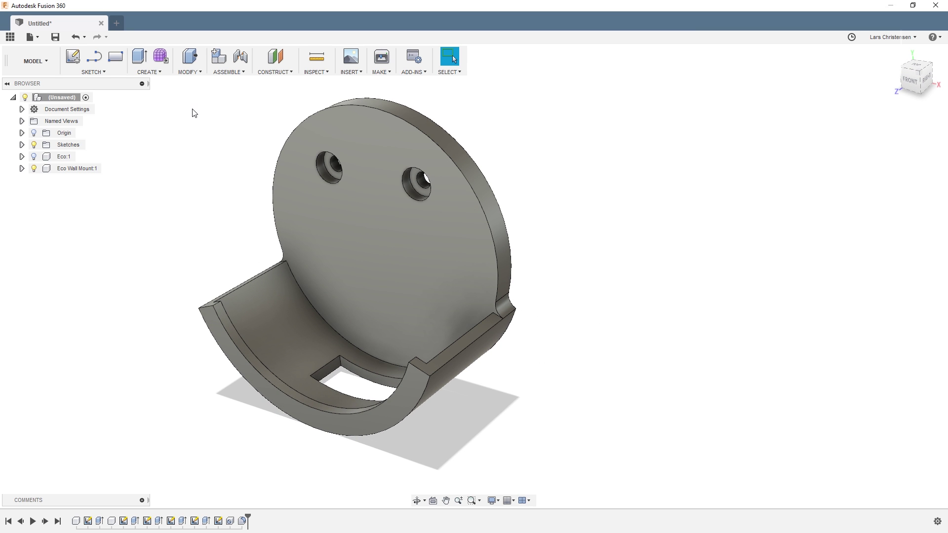
Start a second fillet and window-select every edge of the model.
key("f")
scroll(600, 408, "down", 1)
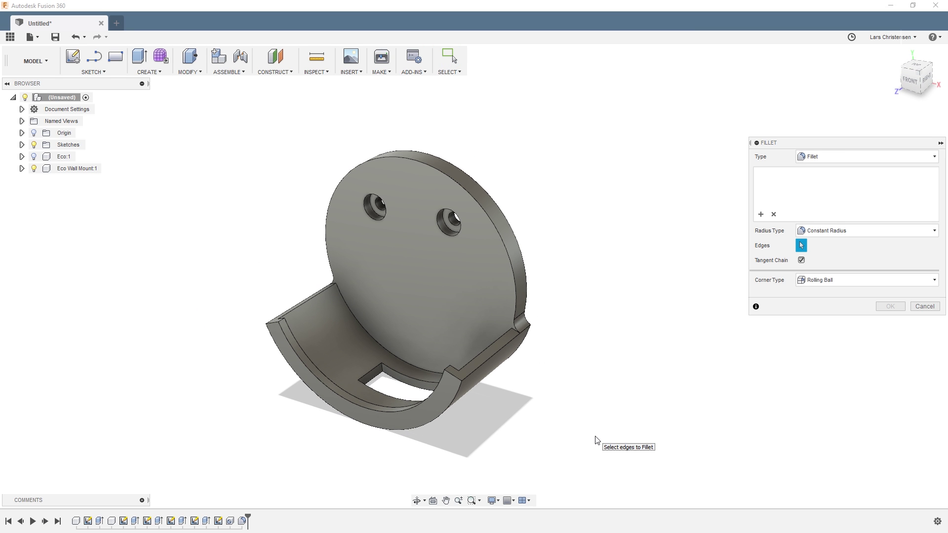
left_click_drag(595, 467, 185, 113)
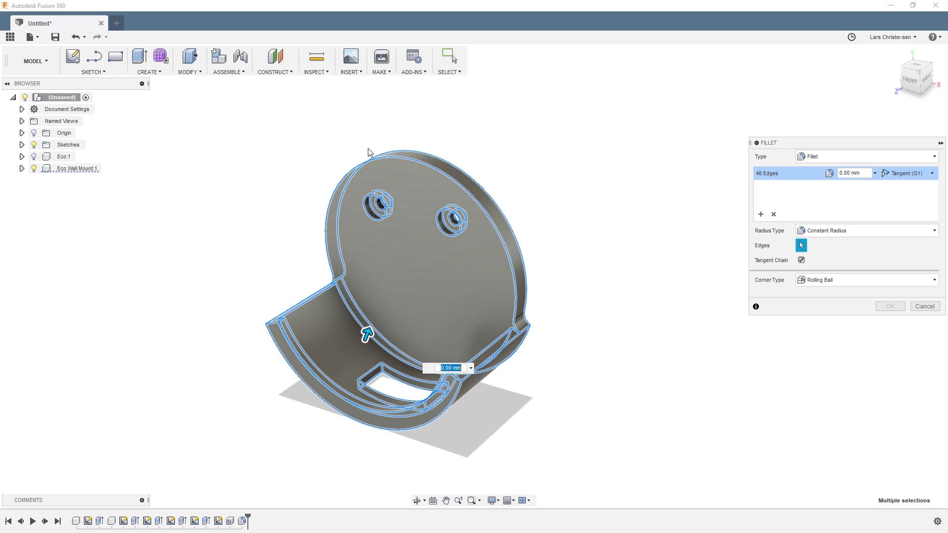
scroll(368, 152, "up", 8)
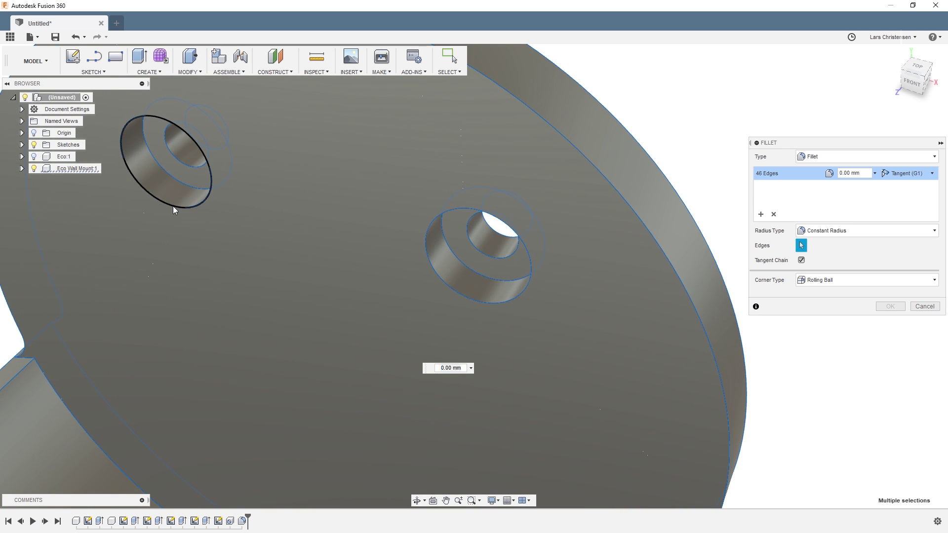
Deselect the hole and other unwanted edges to leave 36, and apply a 1 mm radius.
left_click(173, 206)
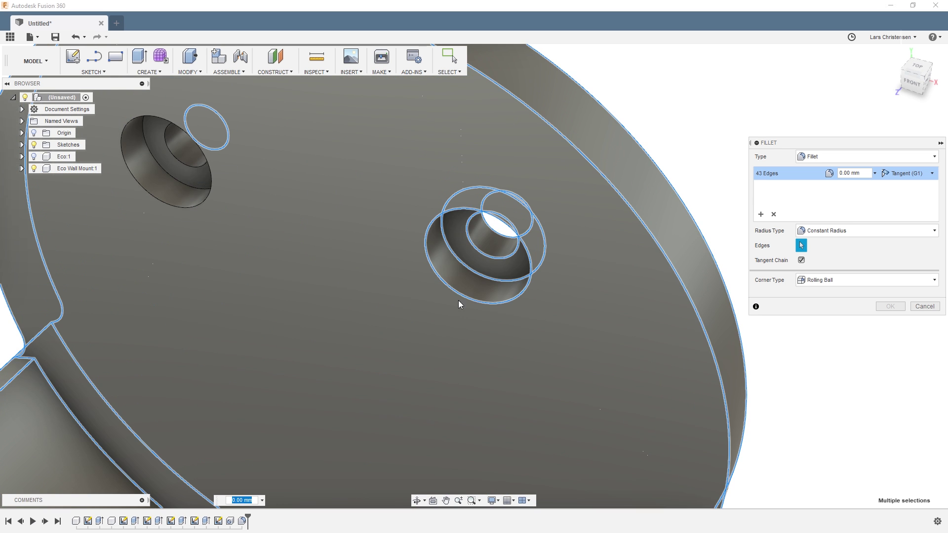
left_click(486, 279)
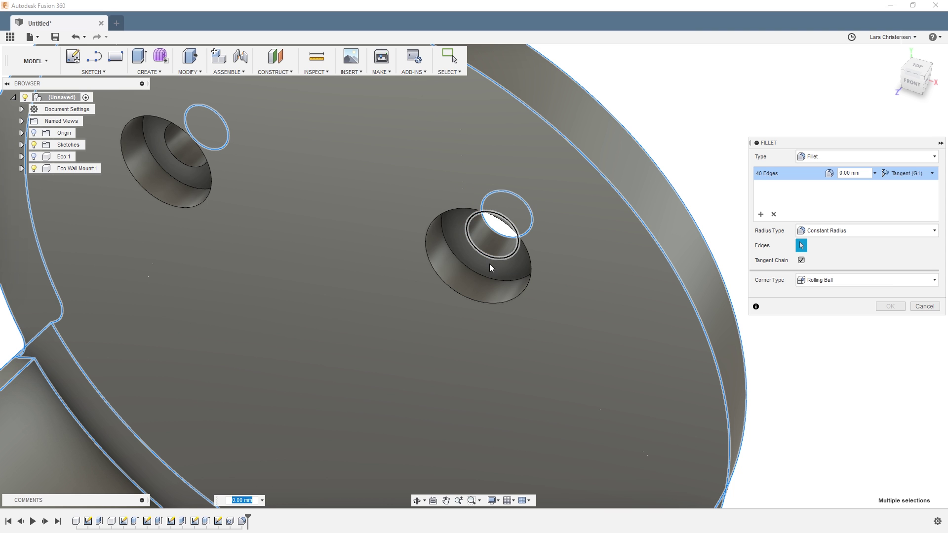
mouse_move(490, 268)
middle_mouse_down("shift")
mouse_move(522, 327)
mouse_move(489, 345)
mouse_move(508, 304)
middle_mouse_up("shift")
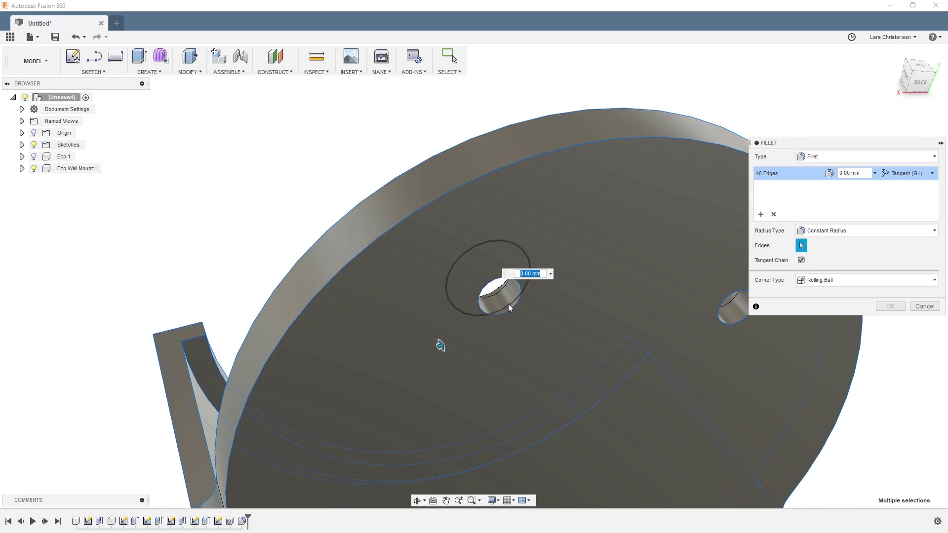
left_click(508, 312)
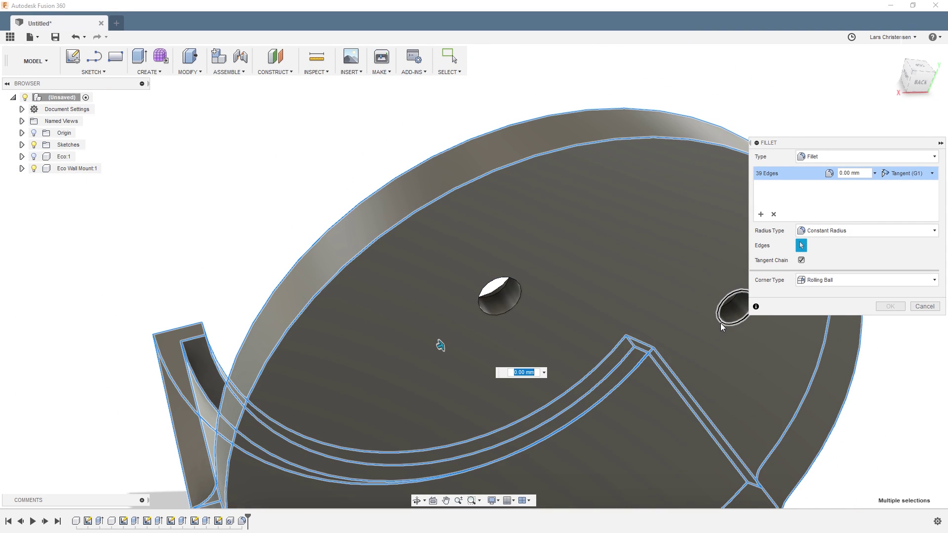
left_click(721, 322)
middle_click_drag(721, 323, 525, 462, "shift")
scroll(553, 436, "up", 5)
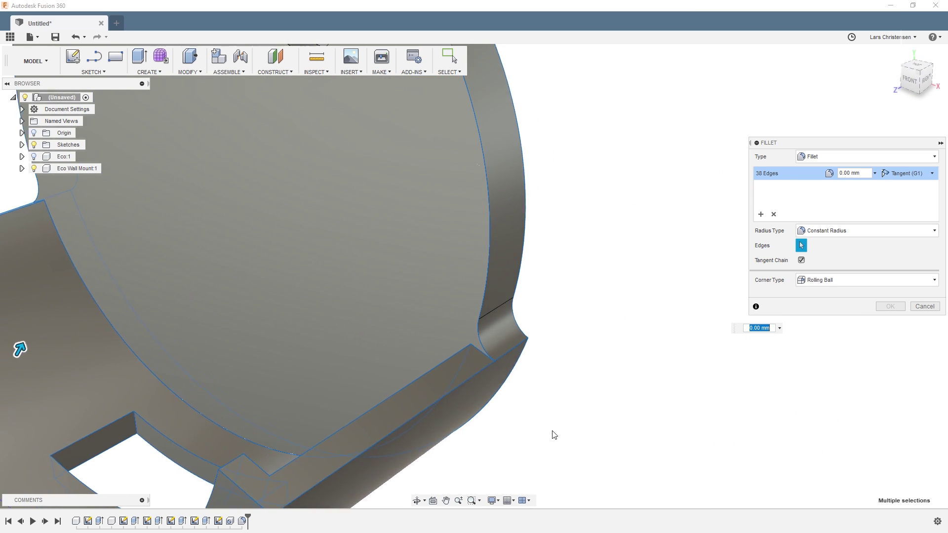
left_click(483, 355)
middle_click_drag(484, 359, 182, 408, "shift")
left_click(182, 408)
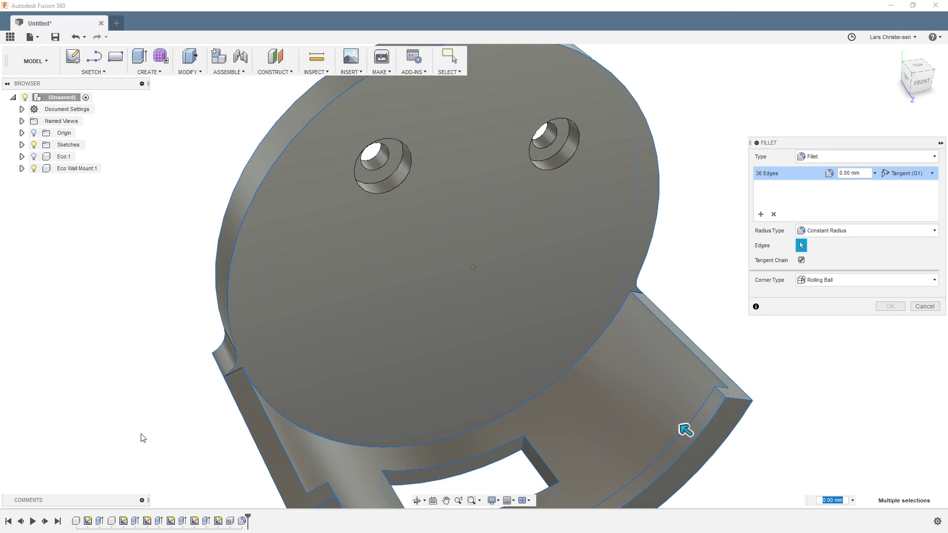
middle_click_drag(143, 437, 594, 483, "shift")
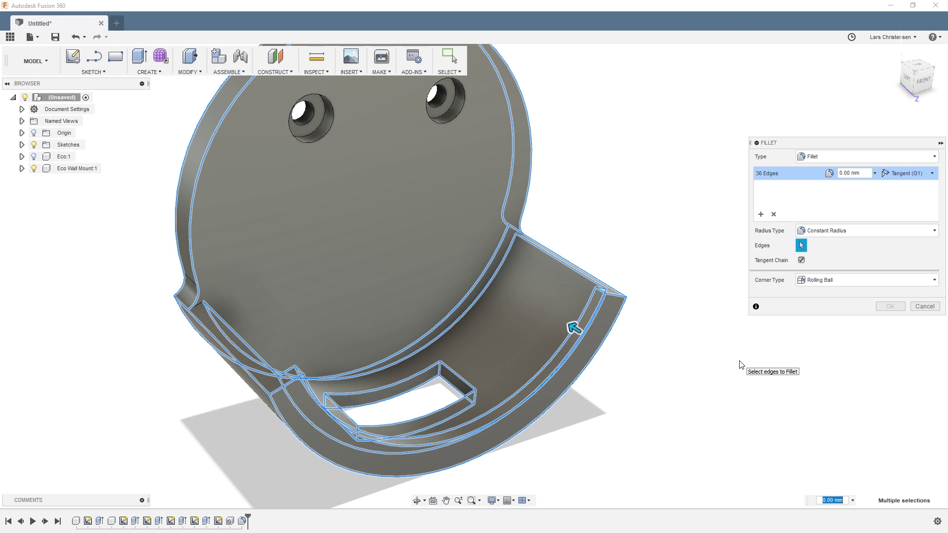
type("1")
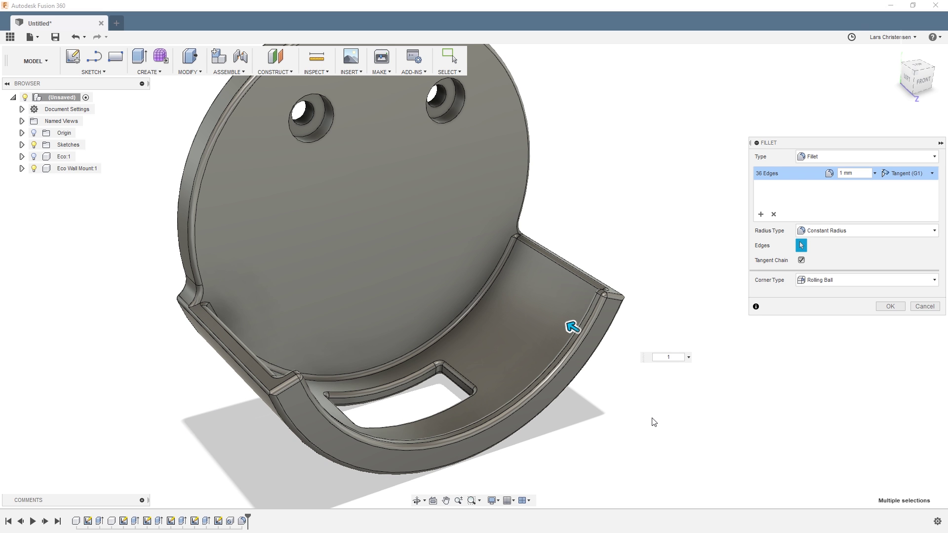
left_click(890, 306)
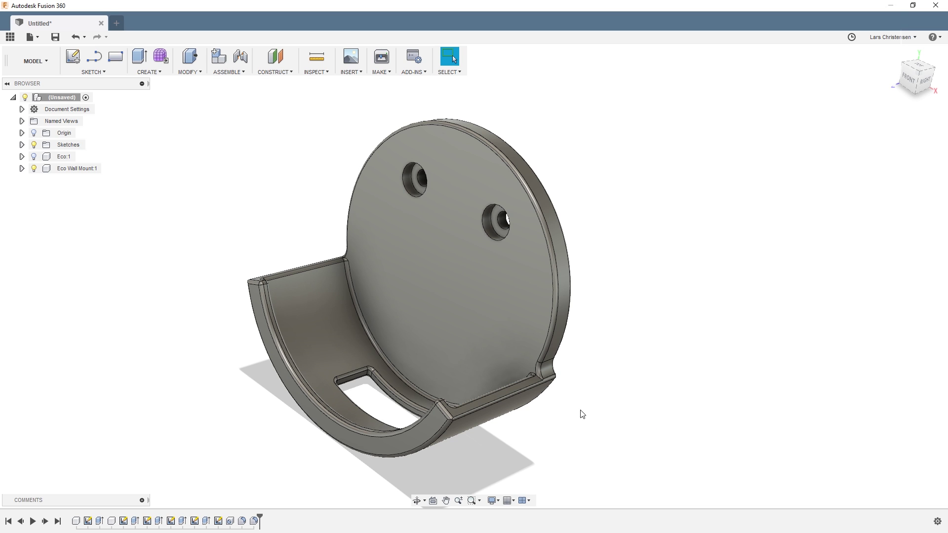
left_click(385, 72)
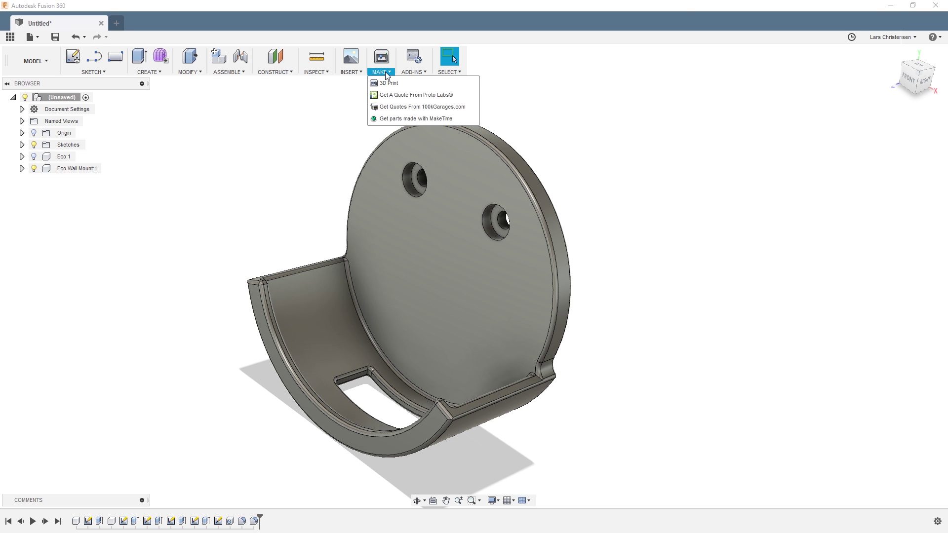
left_click(389, 83)
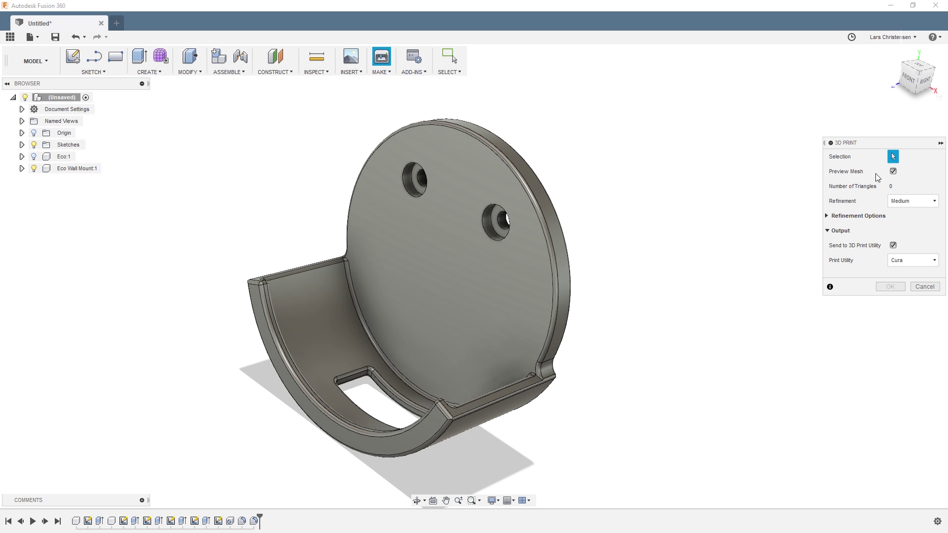
left_click(541, 134)
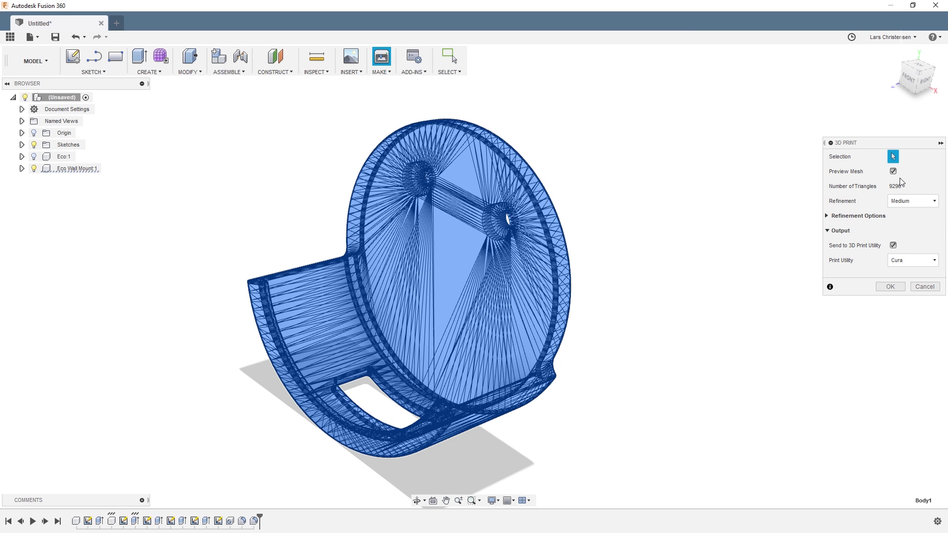
left_click(915, 203)
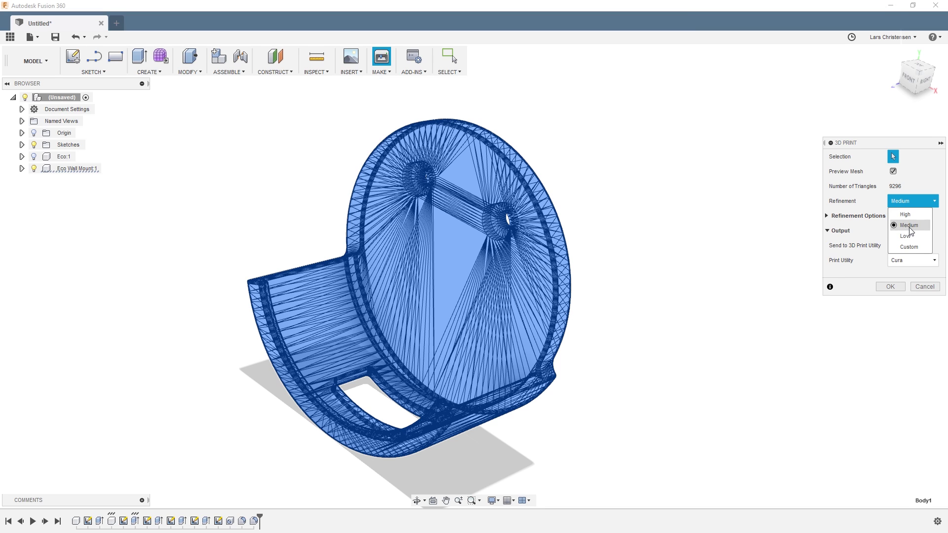
left_click(907, 226)
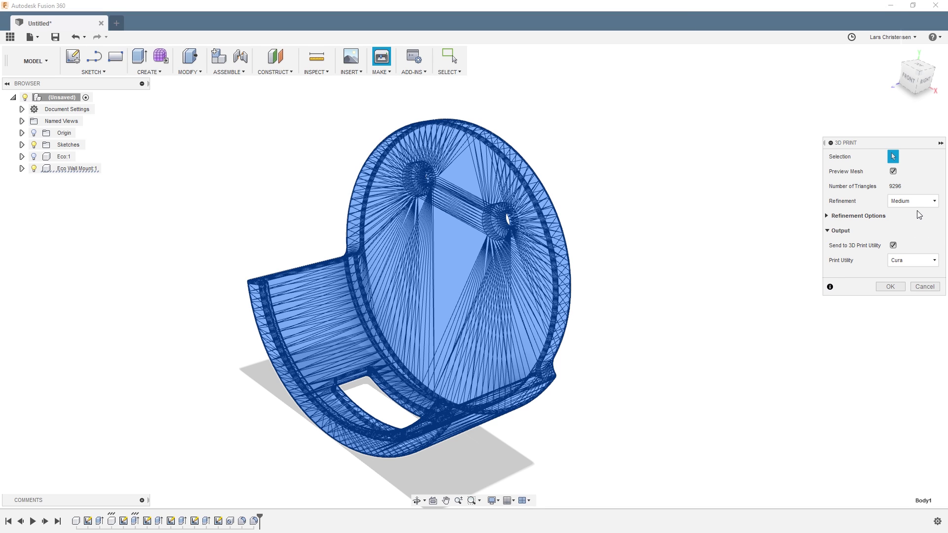
left_click(828, 217)
left_click(828, 217)
left_click(893, 245)
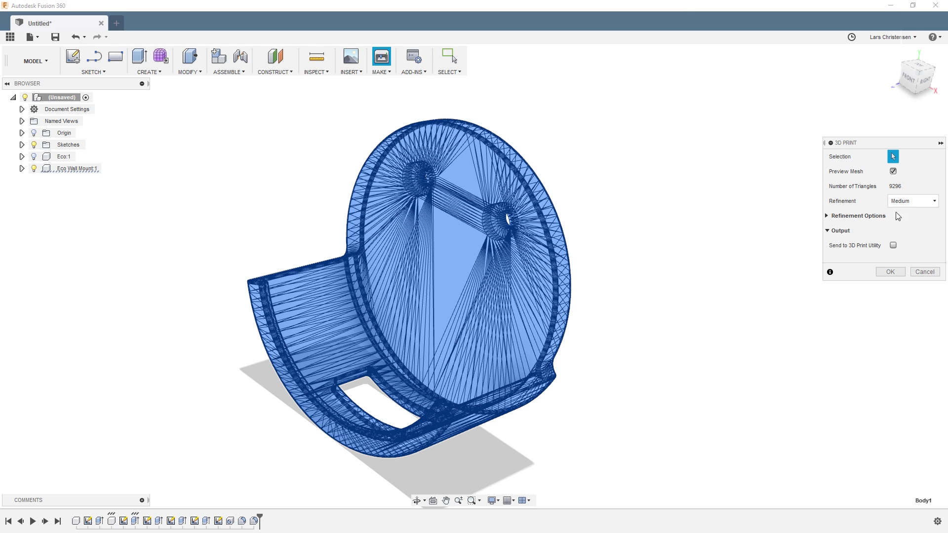
left_click(884, 270)
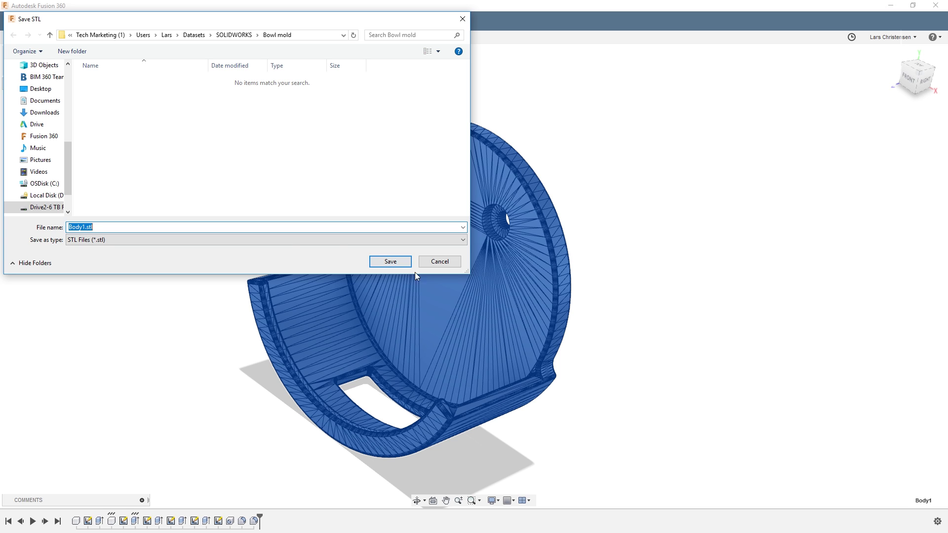
key("Return")
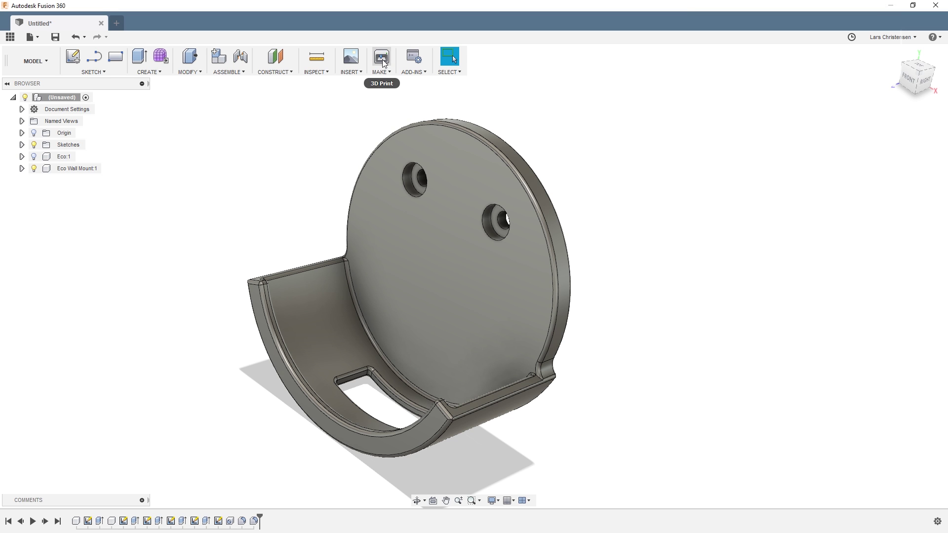
Mesh the mount body via 3D Print and send it to Cura as the print utility.
left_click(382, 58)
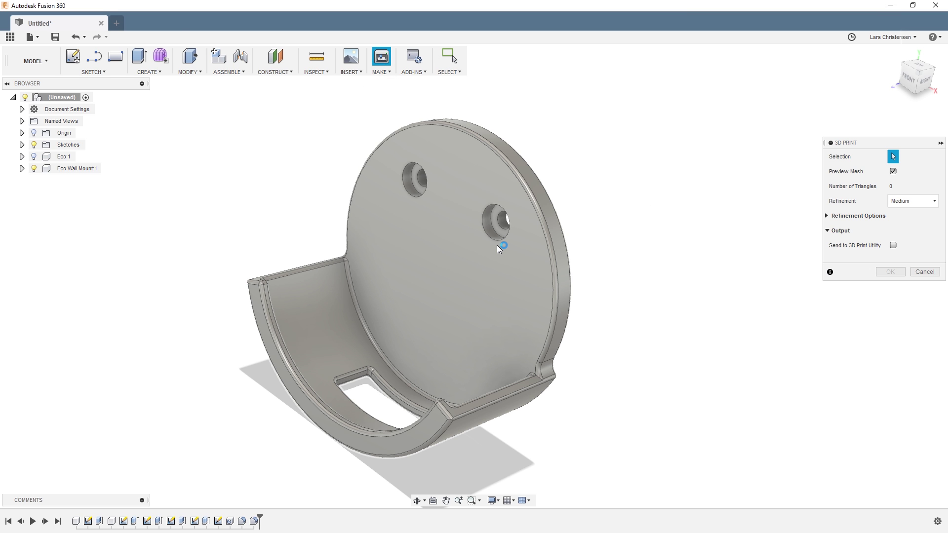
left_click(497, 245)
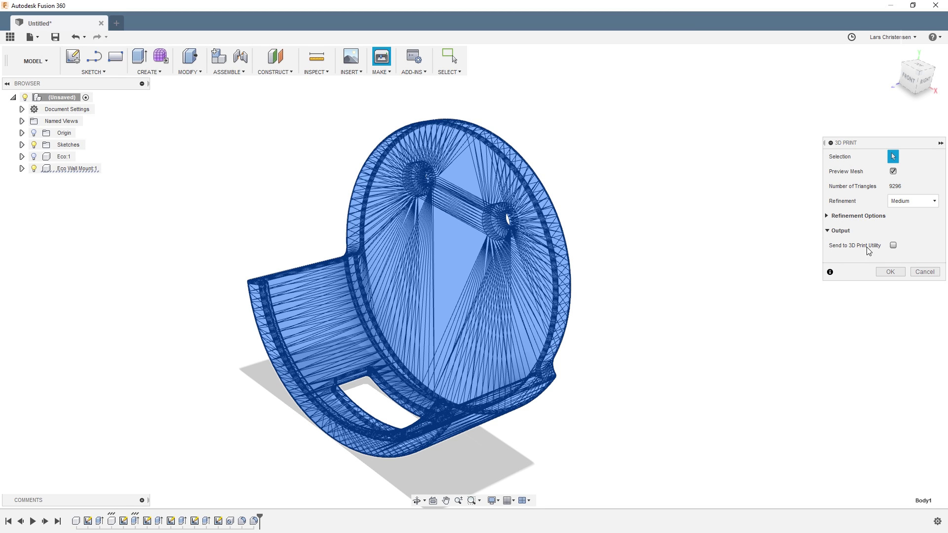
left_click(893, 245)
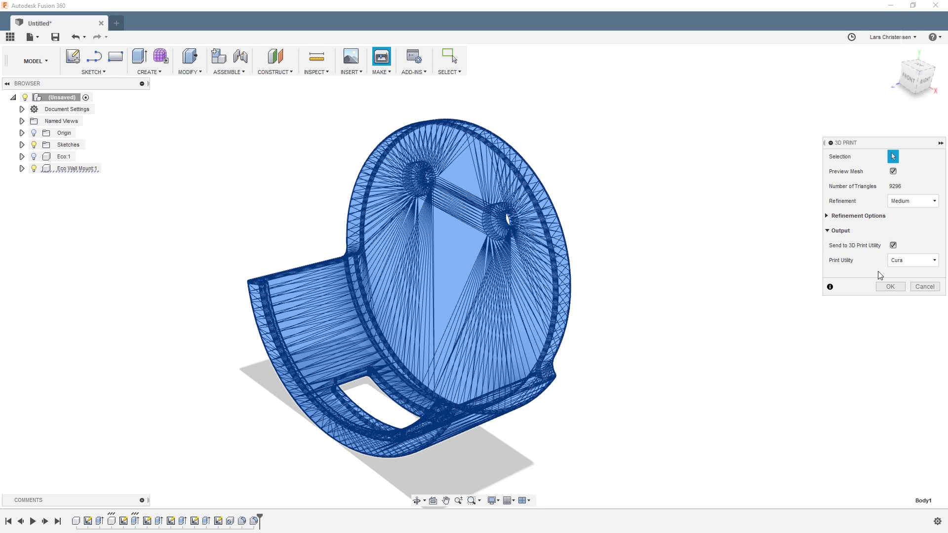
left_click(925, 262)
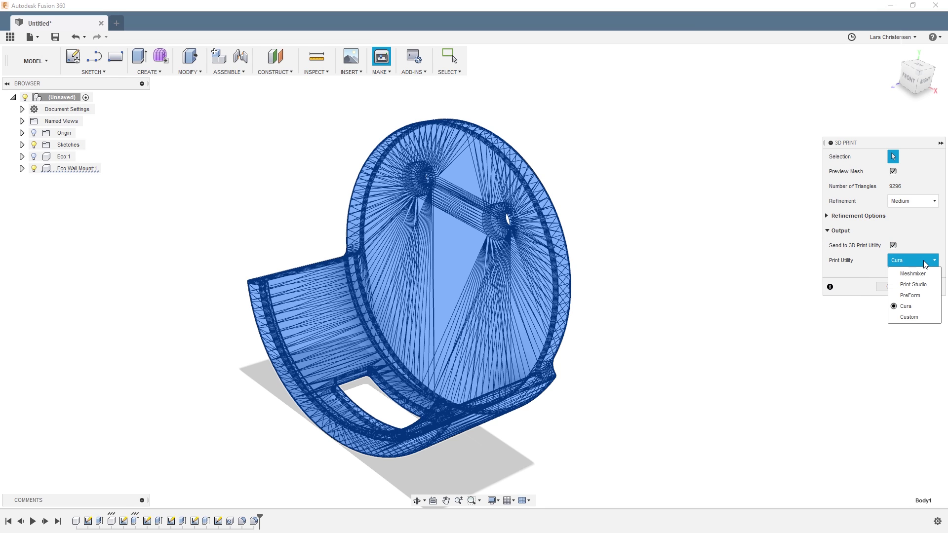
left_click(909, 318)
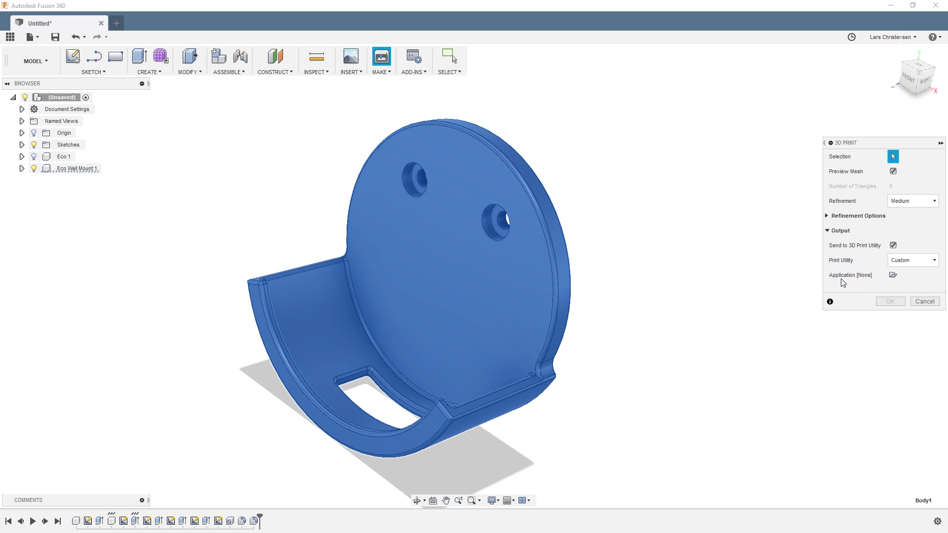
left_click(893, 275)
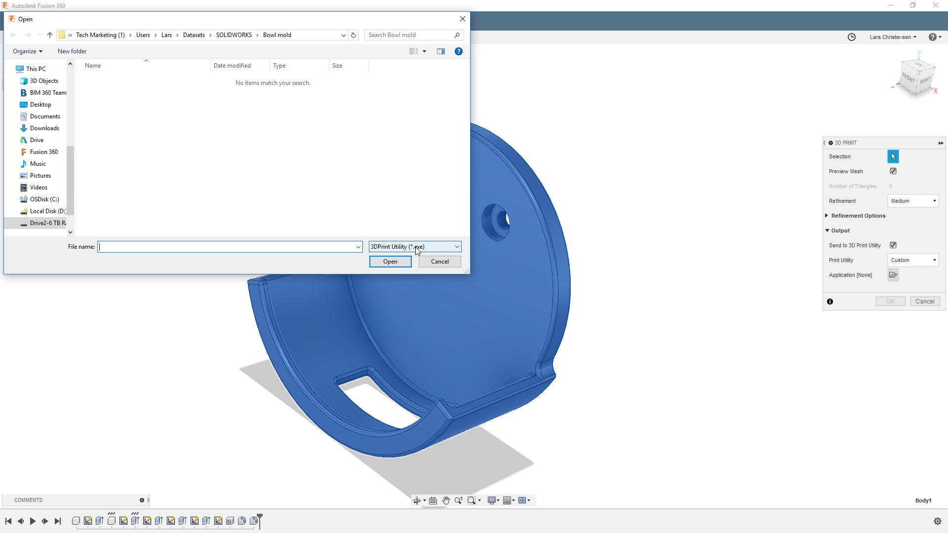
left_click(454, 264)
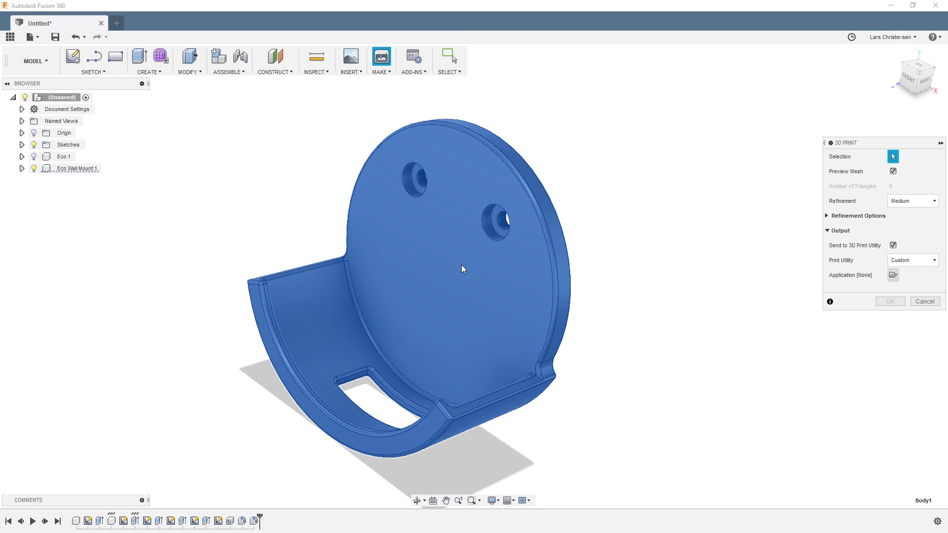
left_click(929, 262)
left_click(910, 306)
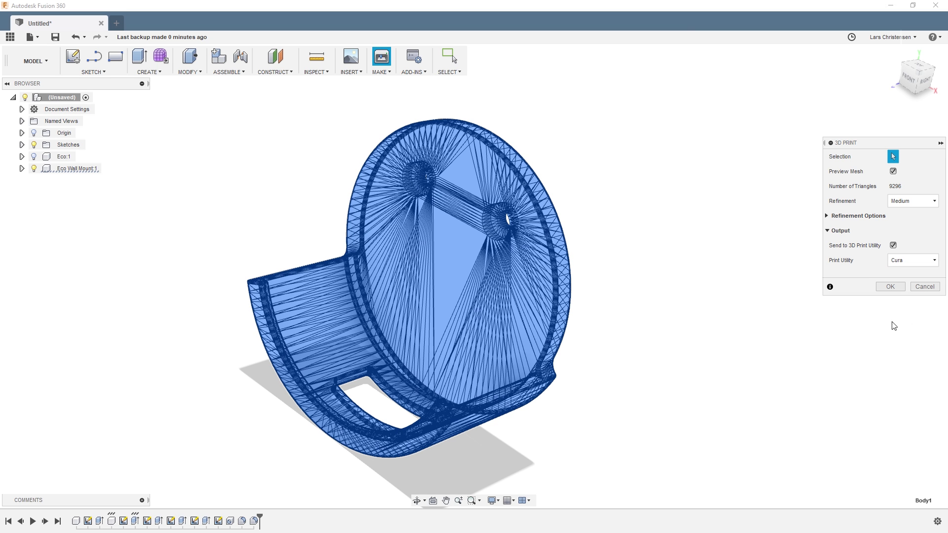
left_click(889, 288)
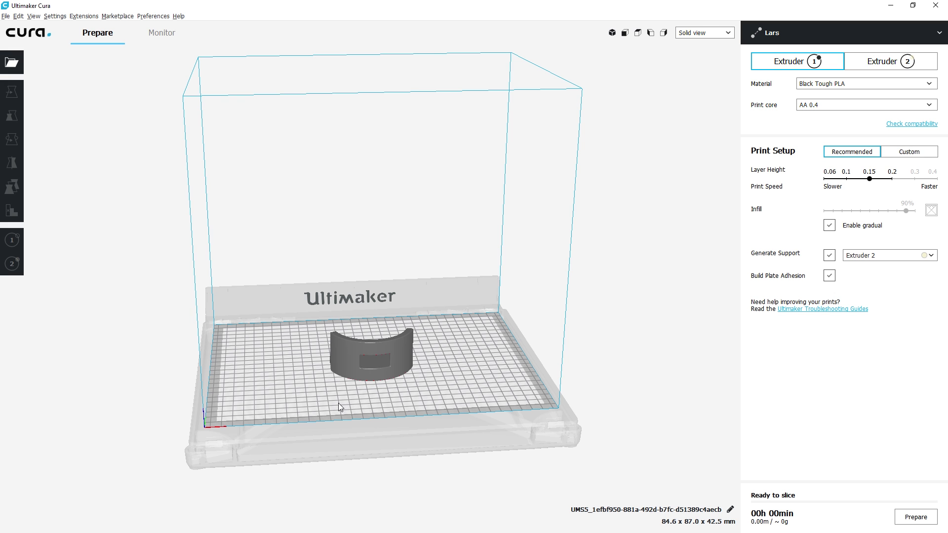
Lower the layer height to 0.1 and slice the mount, giving a 10h 41min estimate.
middle_click_drag(327, 398, 385, 394)
middle_click_drag(274, 419, 367, 425)
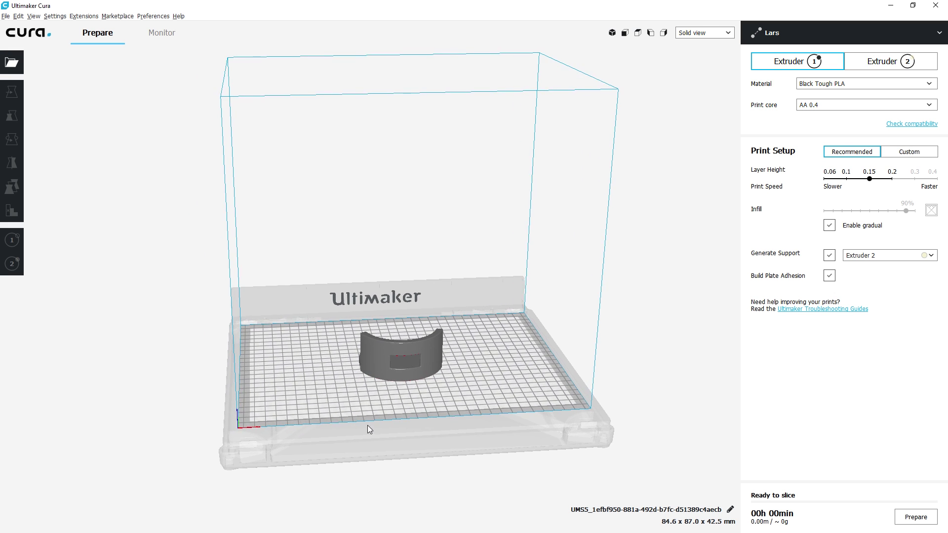
right_click_drag(330, 414, 421, 420)
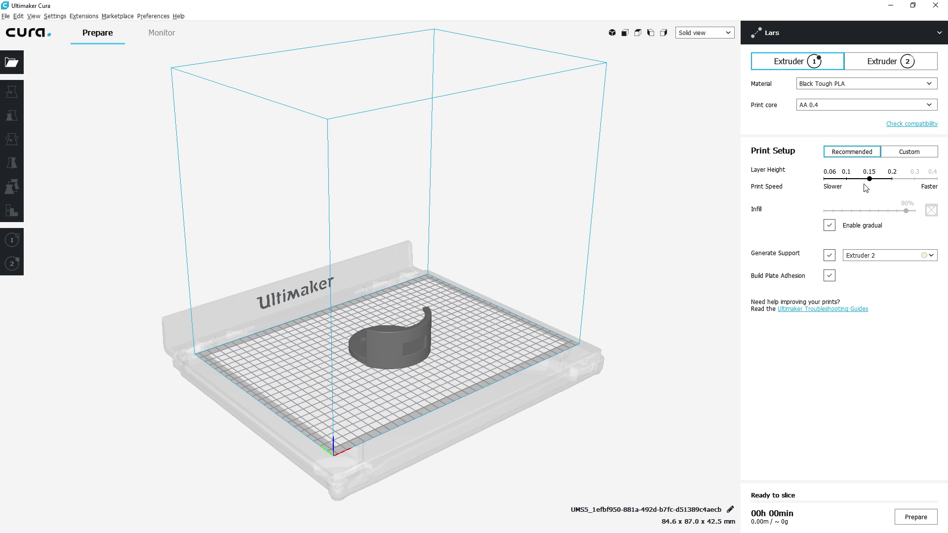
left_click_drag(869, 179, 846, 178)
left_click(914, 523)
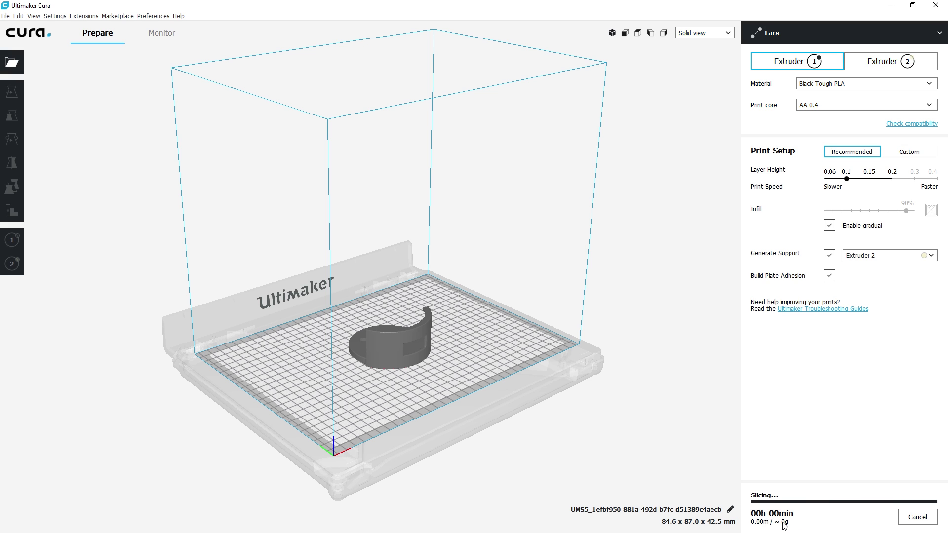
mouse_move(780, 525)
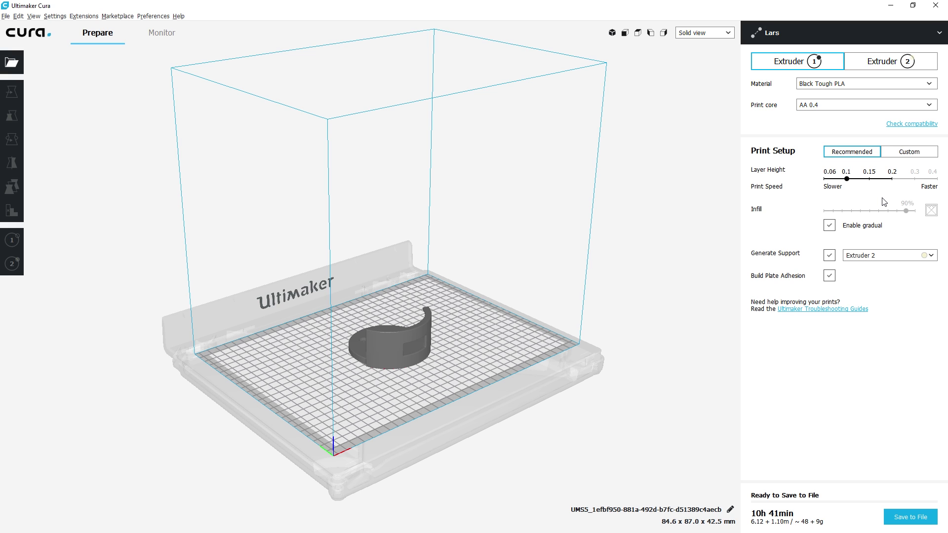
mouse_move(831, 259)
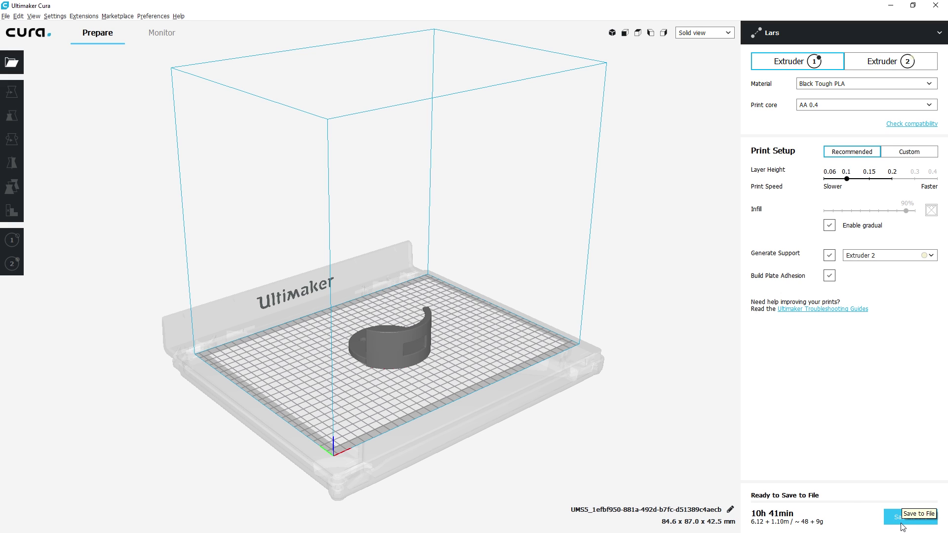
Connect to the networked Ultimaker S5 from Monitor and print the job over network.
left_click(165, 41)
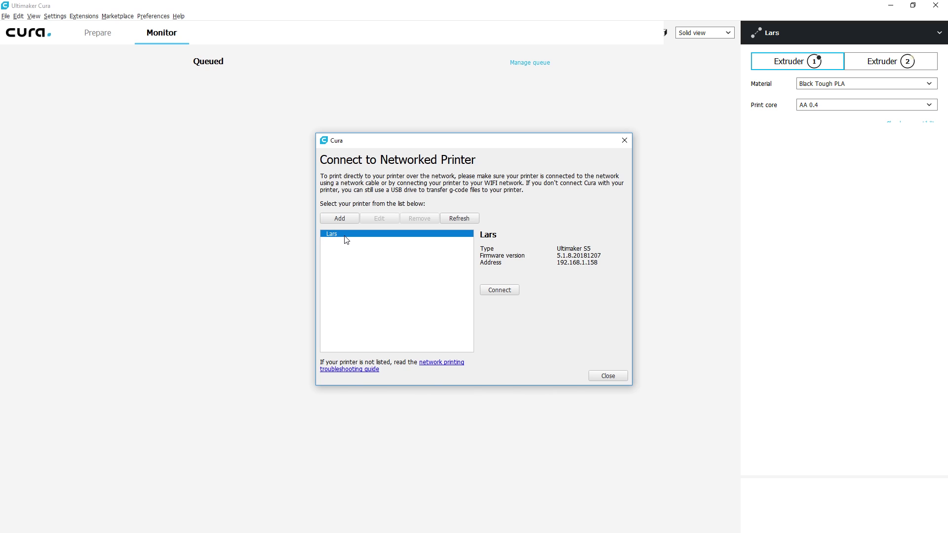
left_click(608, 376)
left_click(101, 35)
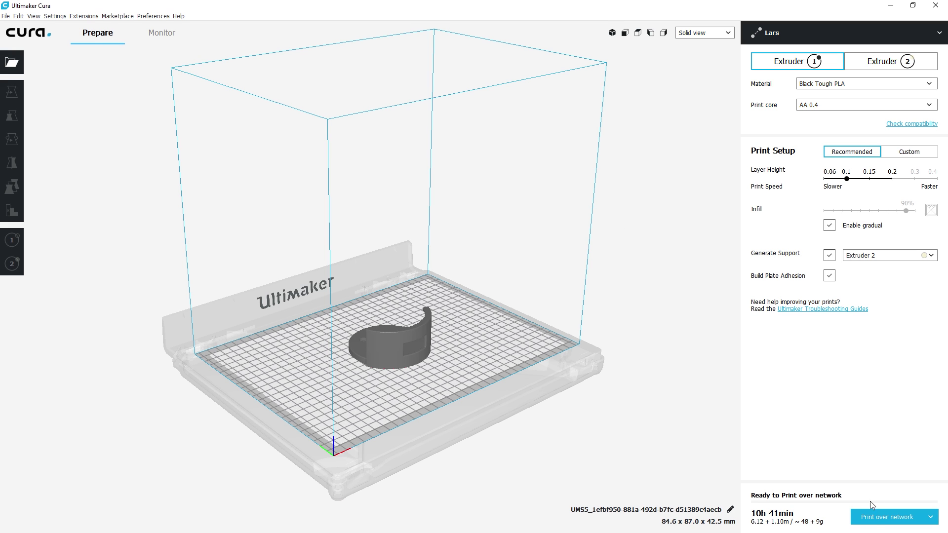
left_click(905, 518)
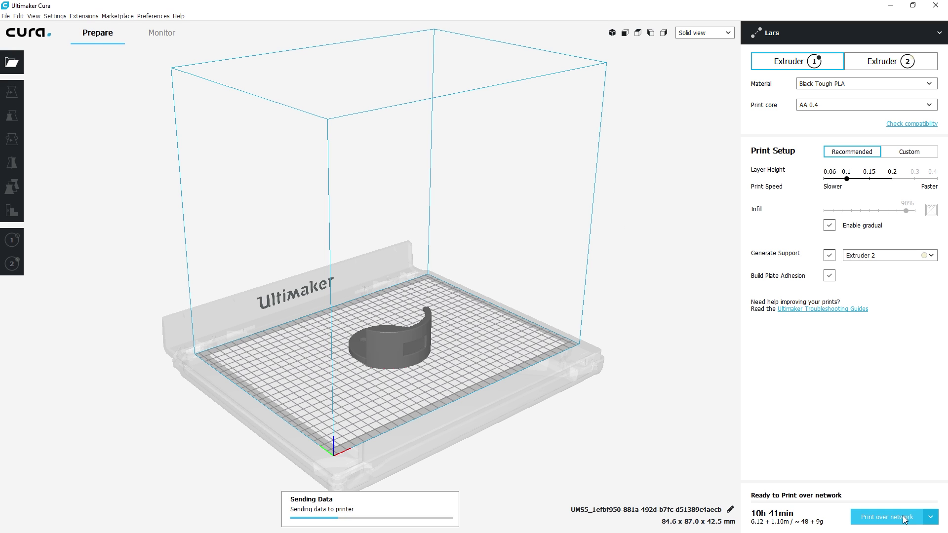